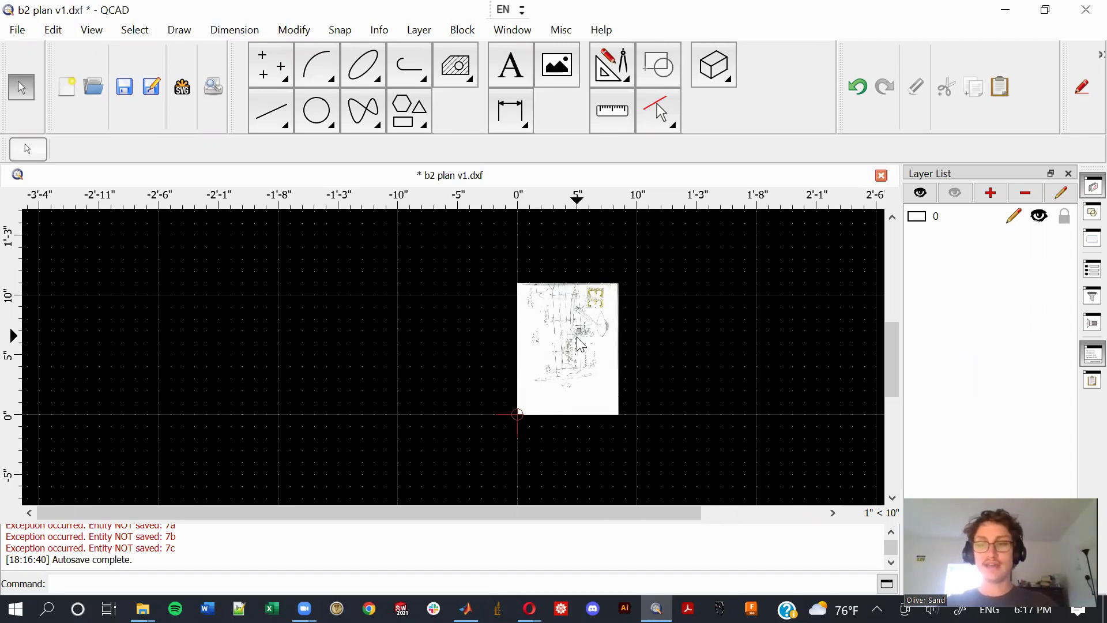
Zoom and pan so the whole scanned page and the origin are in view.
scroll(580, 344, up, 3)
scroll(583, 349, up, 3)
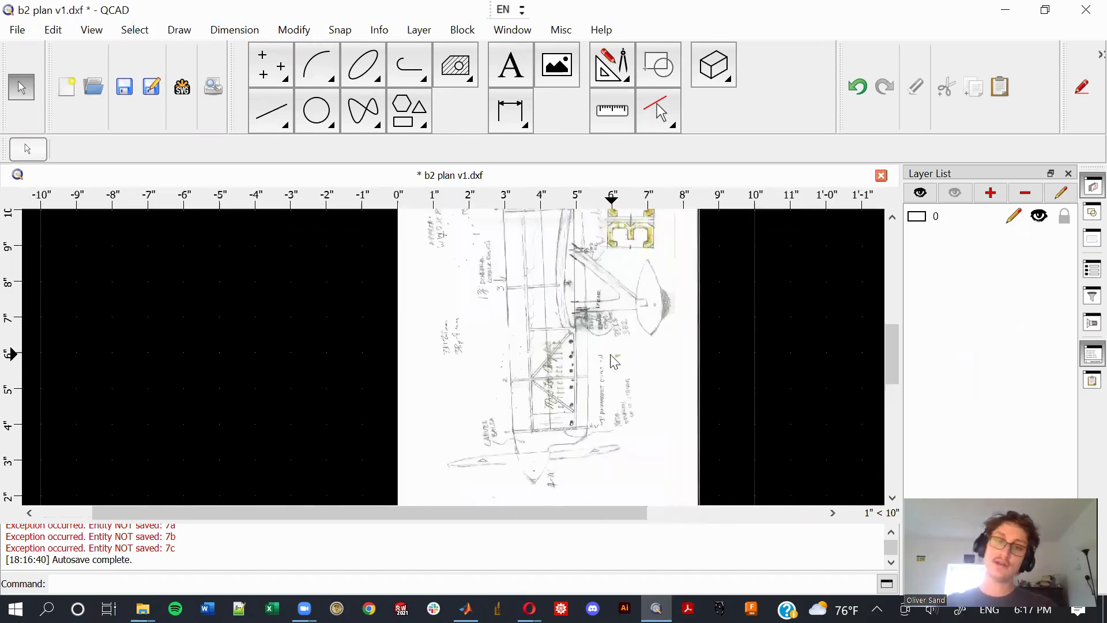
scroll(556, 372, up, 2)
scroll(545, 407, down, 3)
scroll(583, 386, down, 3)
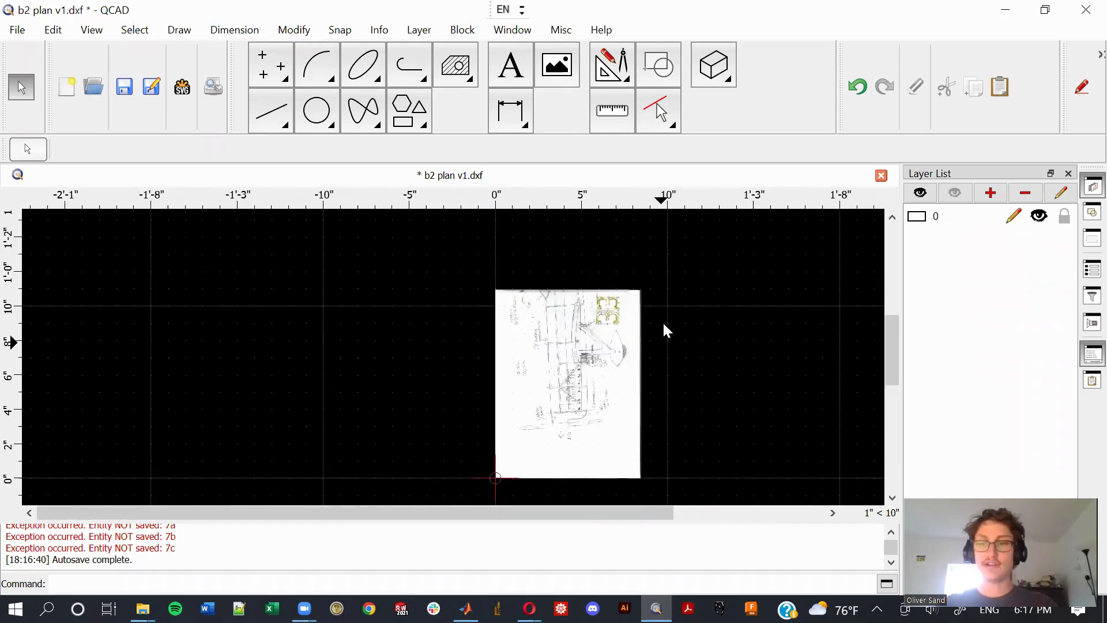
scroll(693, 392, up, 1)
middle_drag(693, 391, 611, 339)
scroll(593, 356, down, 1)
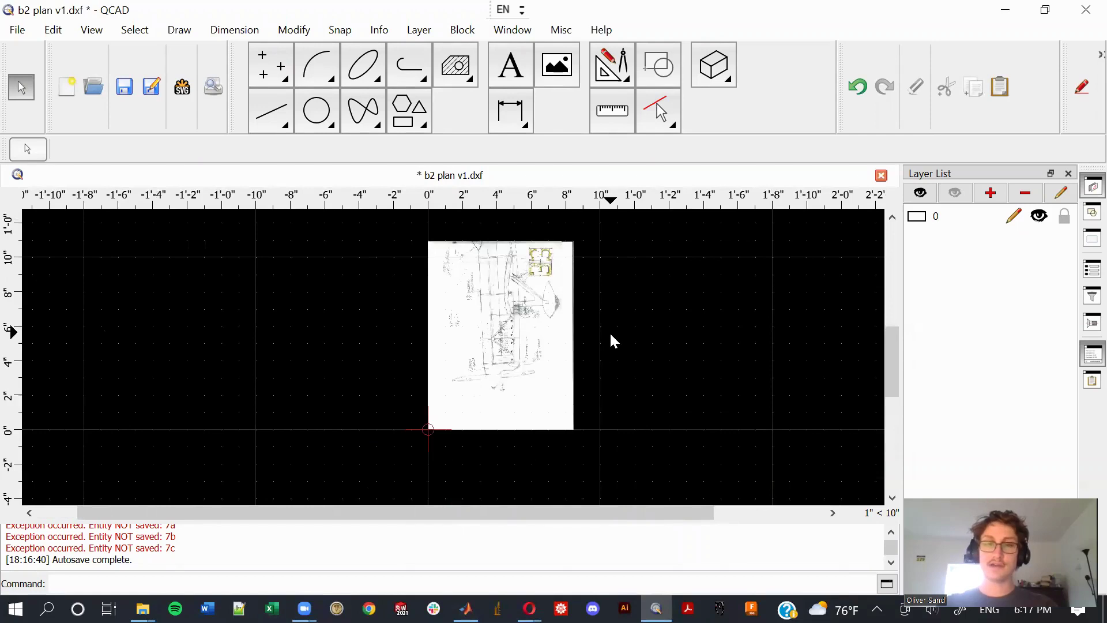
scroll(609, 331, down, 4)
middle_drag(625, 321, 435, 366)
scroll(522, 349, up, 2)
scroll(495, 369, up, 2)
scroll(435, 366, up, 1)
scroll(434, 366, down, 3)
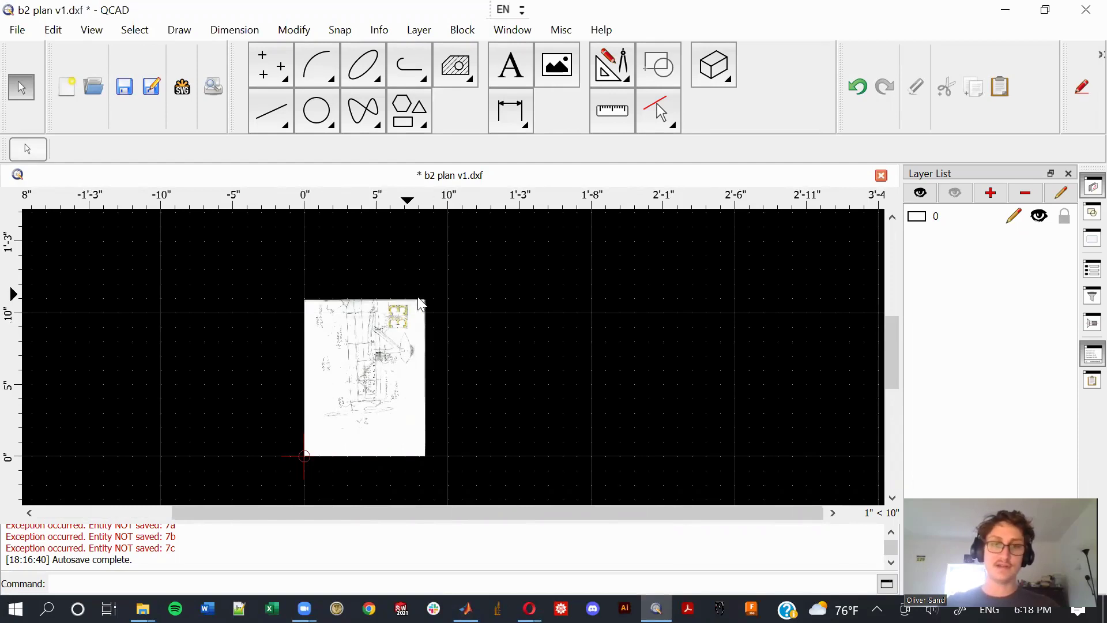
drag(442, 314, 410, 268)
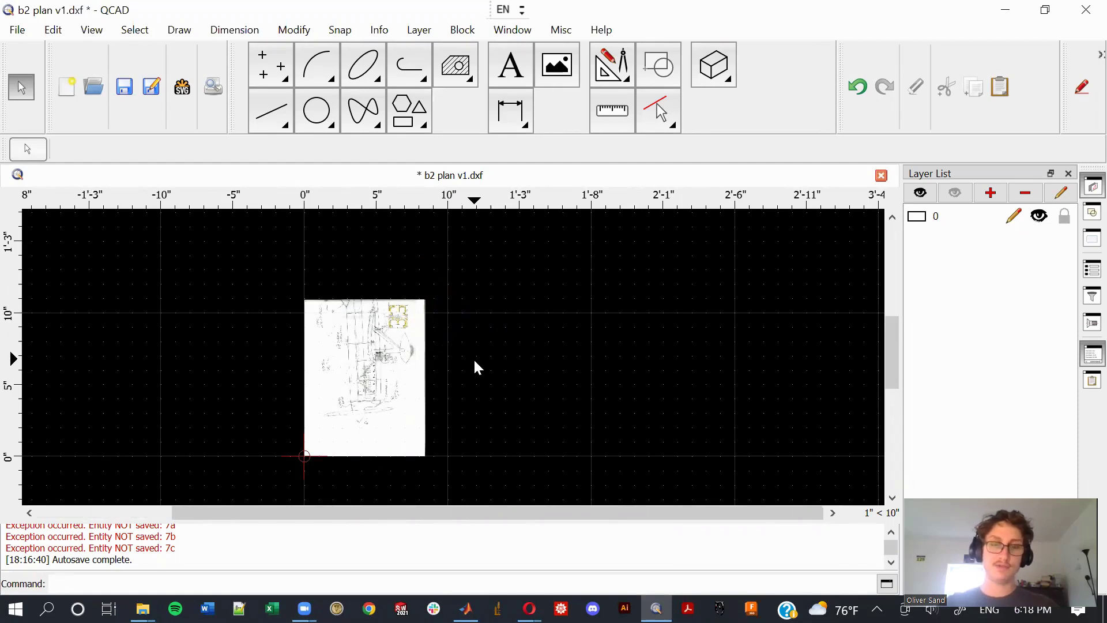
middle_drag(473, 358, 548, 346)
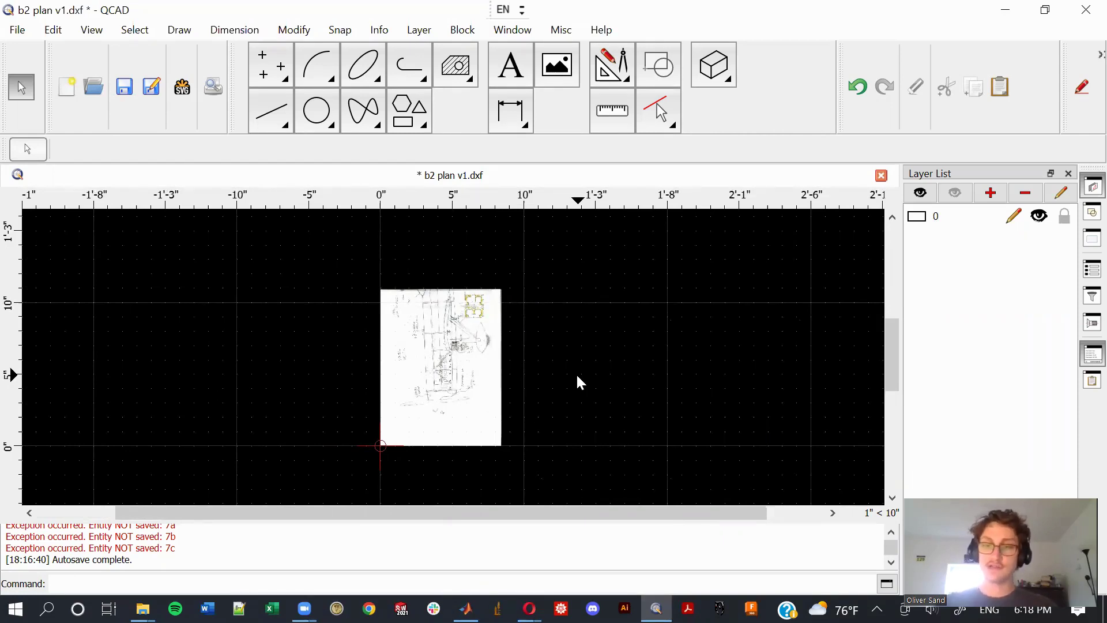
scroll(579, 383, up, 2)
scroll(596, 338, down, 5)
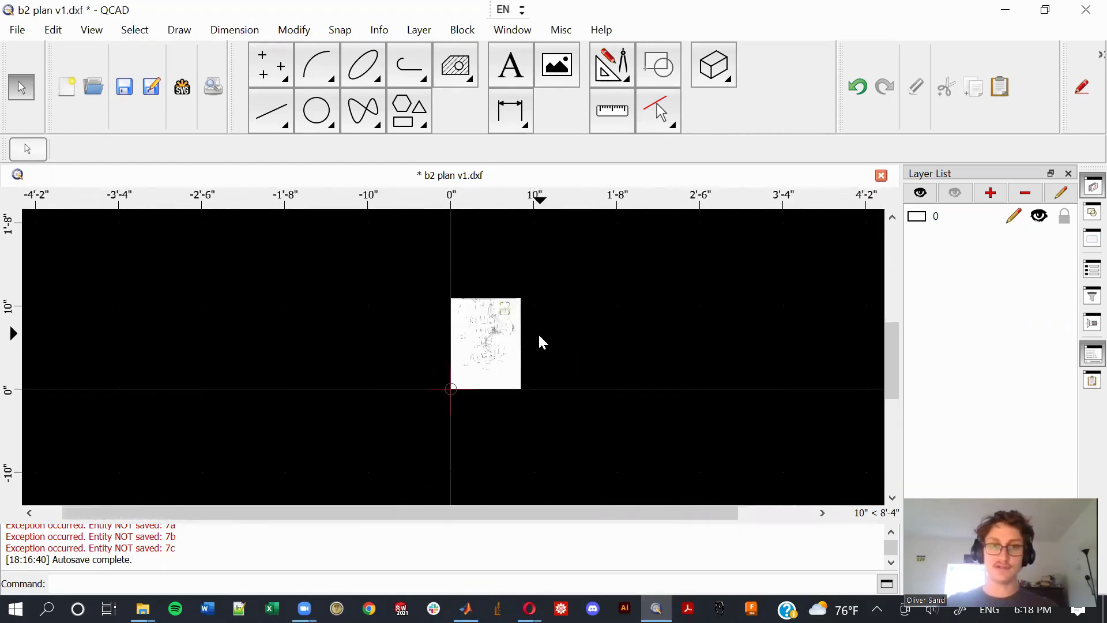
scroll(538, 340, up, 3)
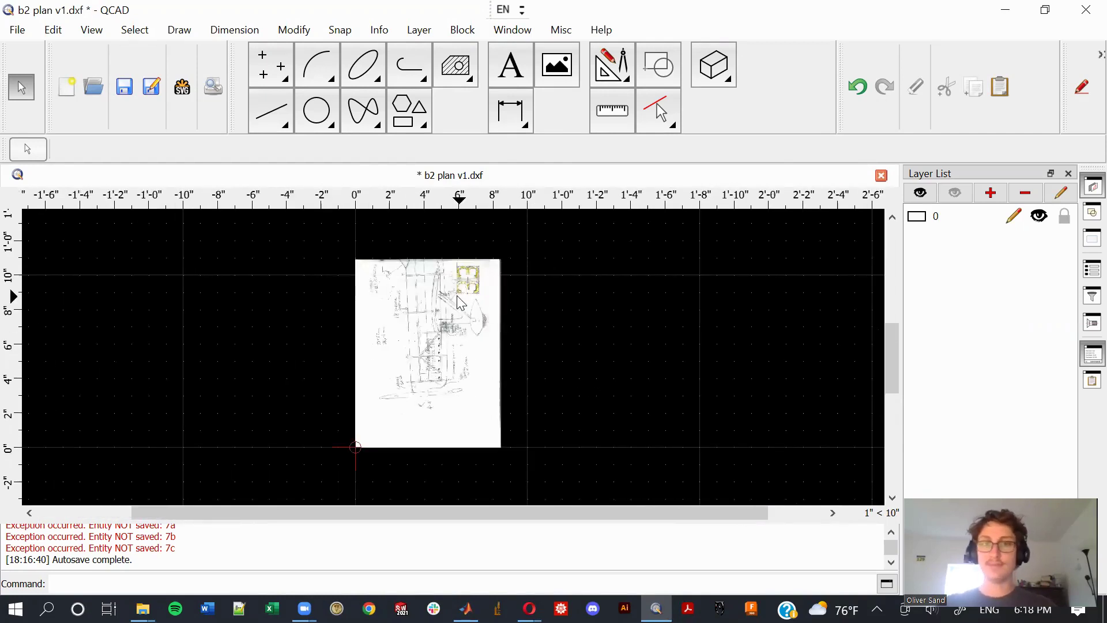
scroll(542, 340, down, 3)
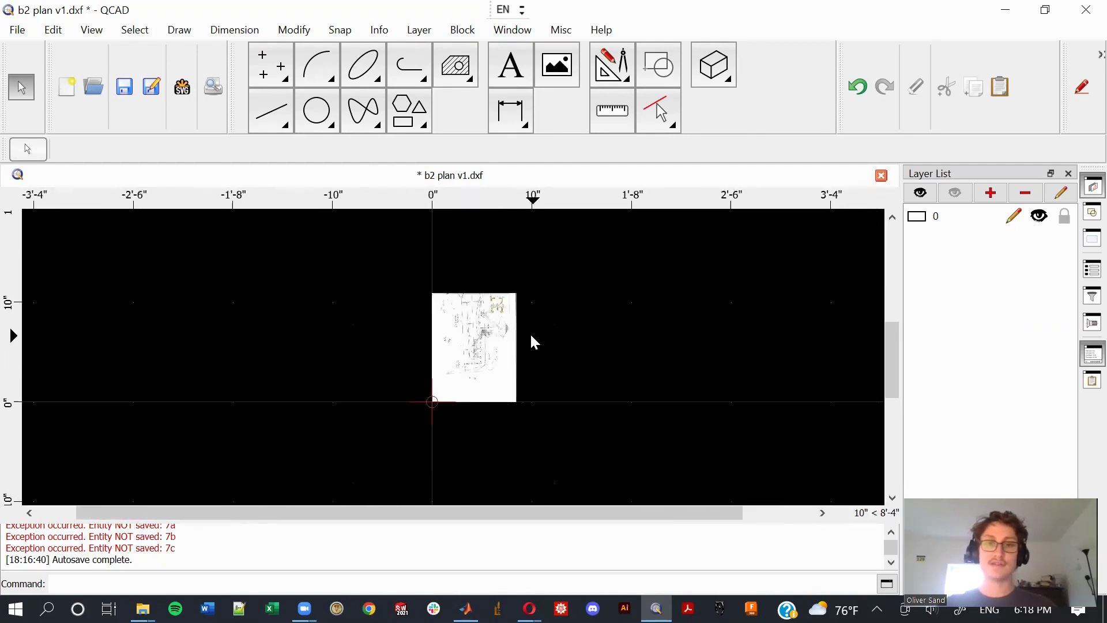
middle_drag(574, 300, 475, 292)
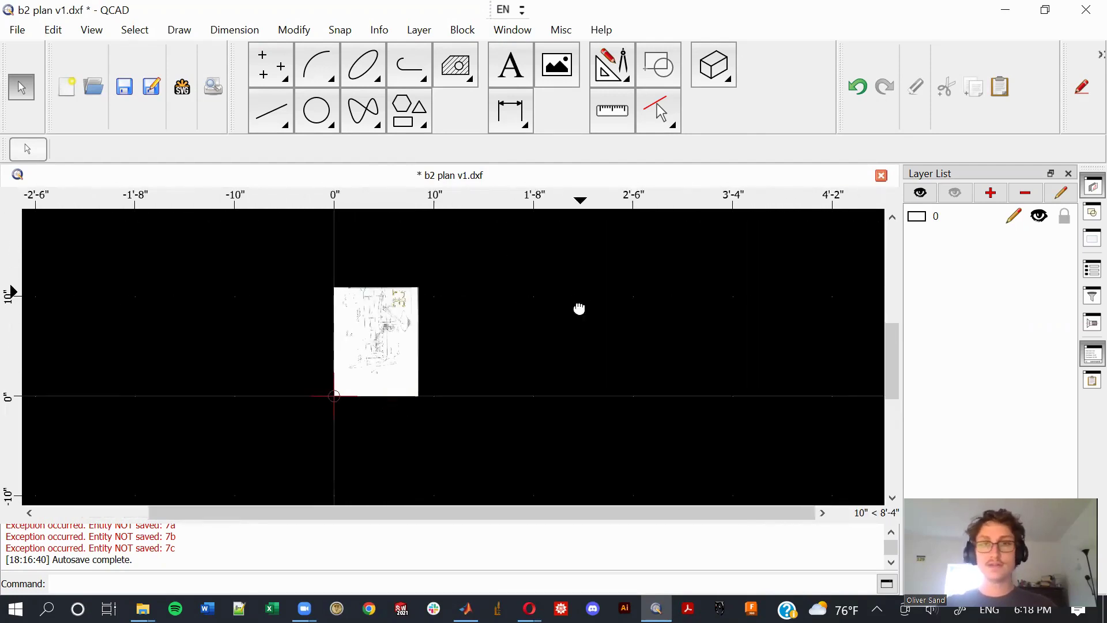
middle_drag(578, 314, 616, 328)
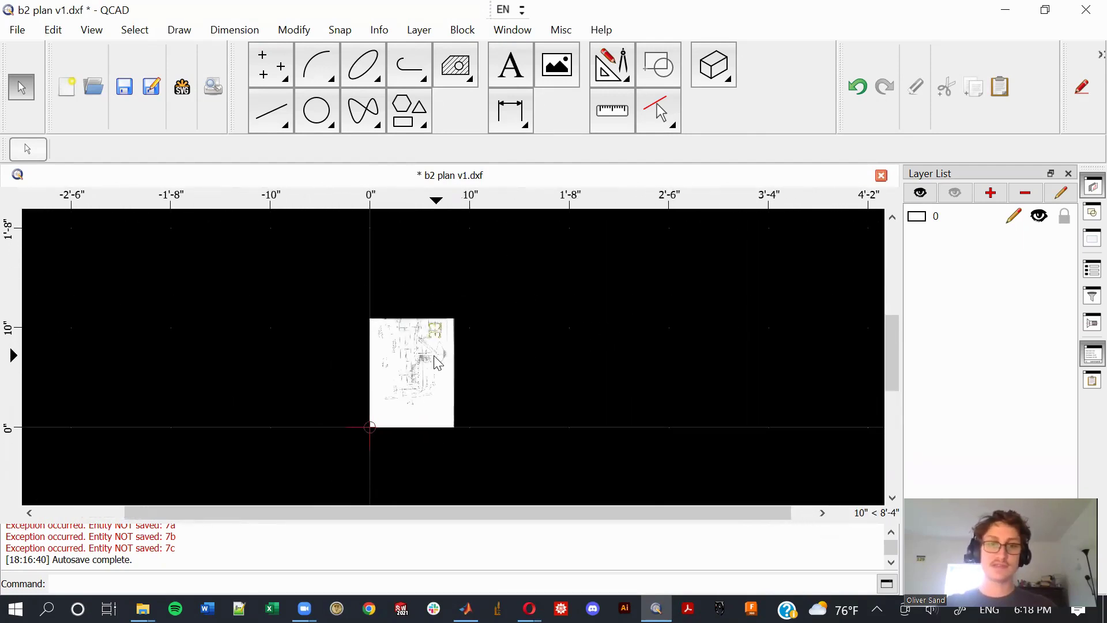
scroll(429, 356, up, 4)
scroll(428, 352, up, 4)
middle_drag(425, 353, 504, 250)
scroll(504, 251, down, 1)
scroll(477, 312, down, 2)
middle_drag(513, 291, 468, 356)
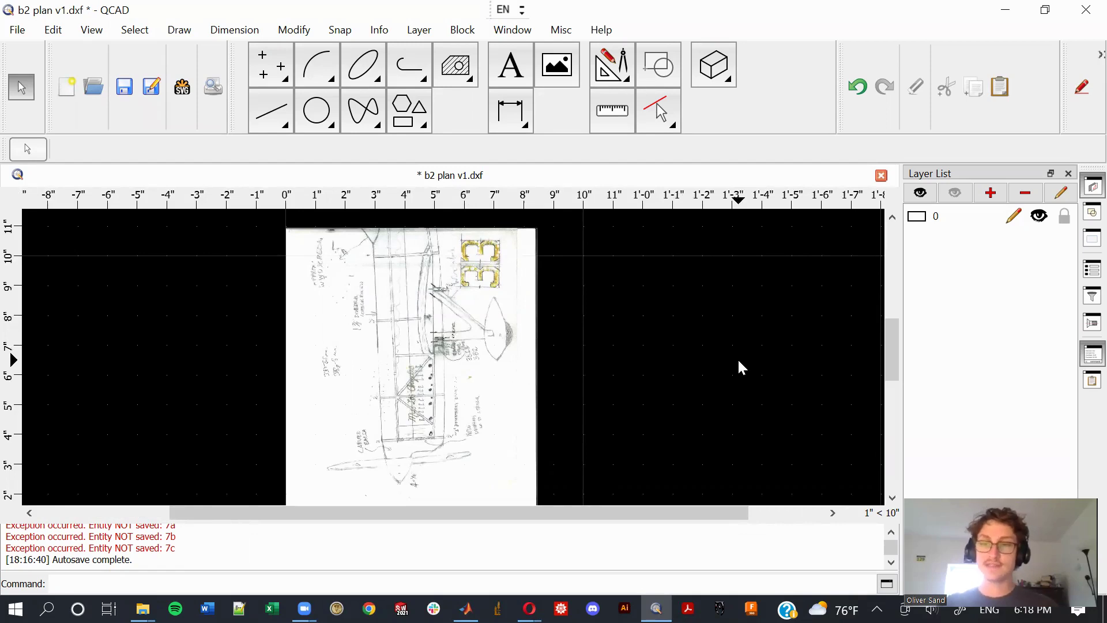
scroll(545, 300, down, 2)
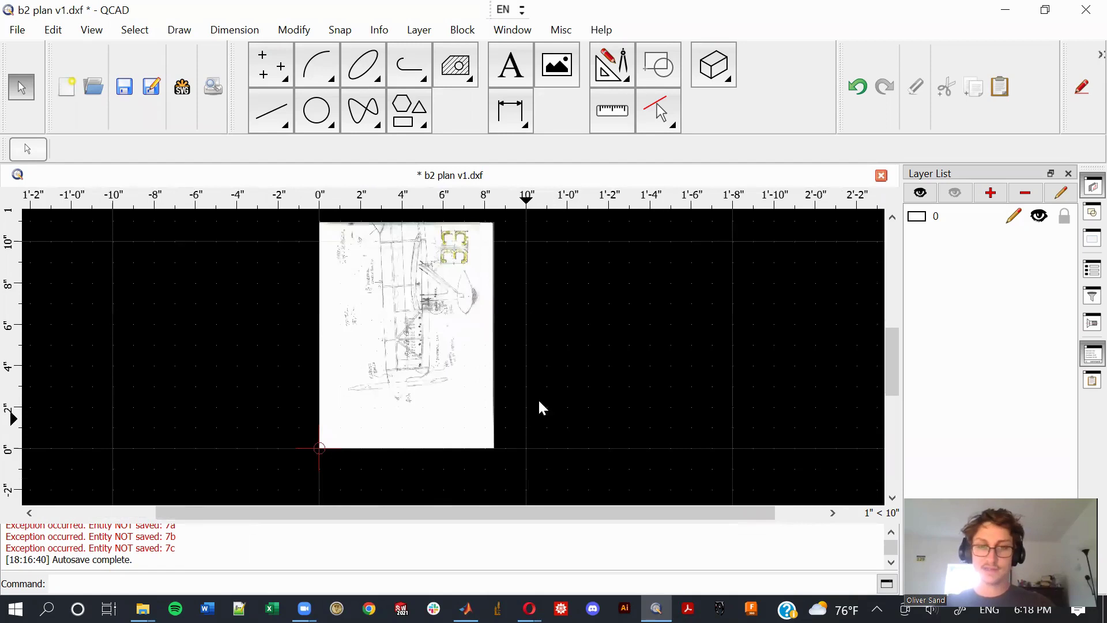
Measure the page width from the origin to the bottom-right corner: 8.46 inches.
key(d)
key(i)
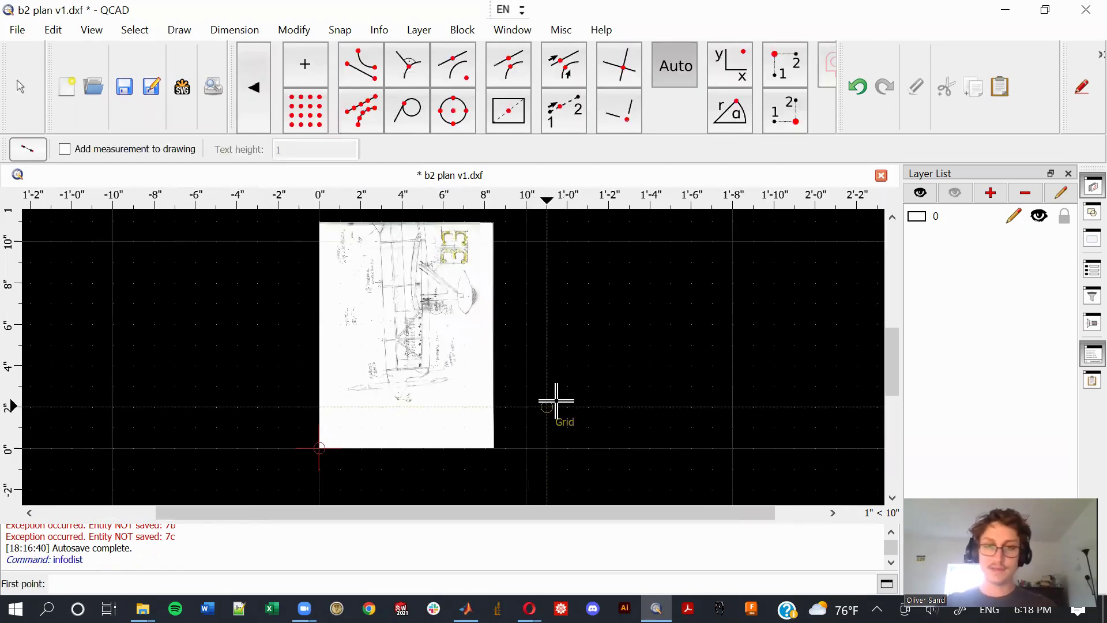
click(318, 448)
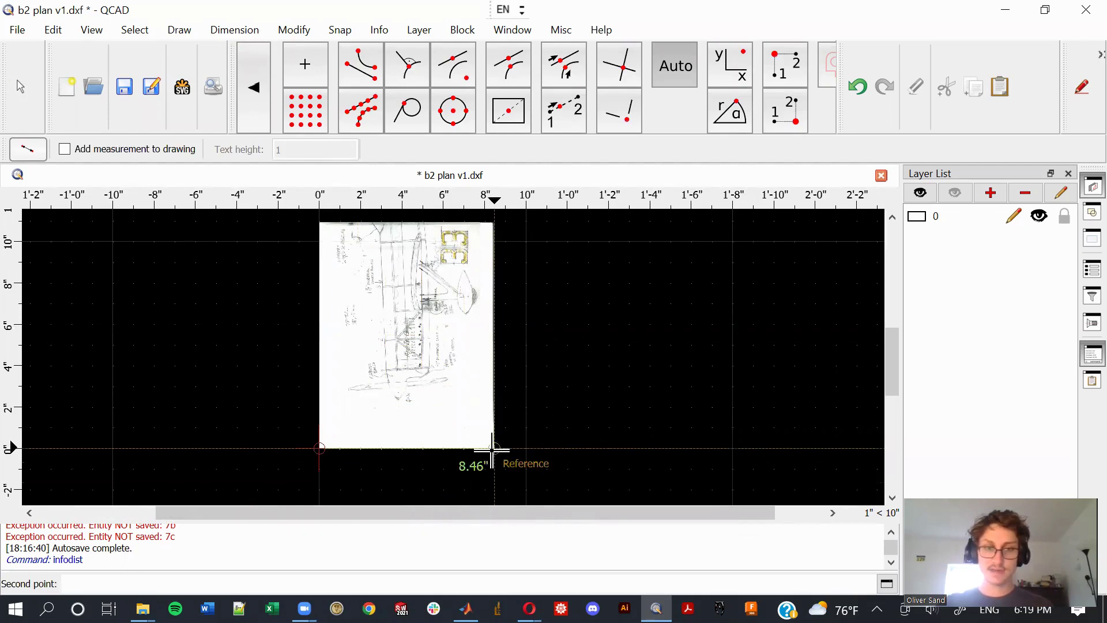
click(494, 448)
Measure the page height from the top-left corner to the origin: 10.95 inches.
click(319, 222)
click(320, 449)
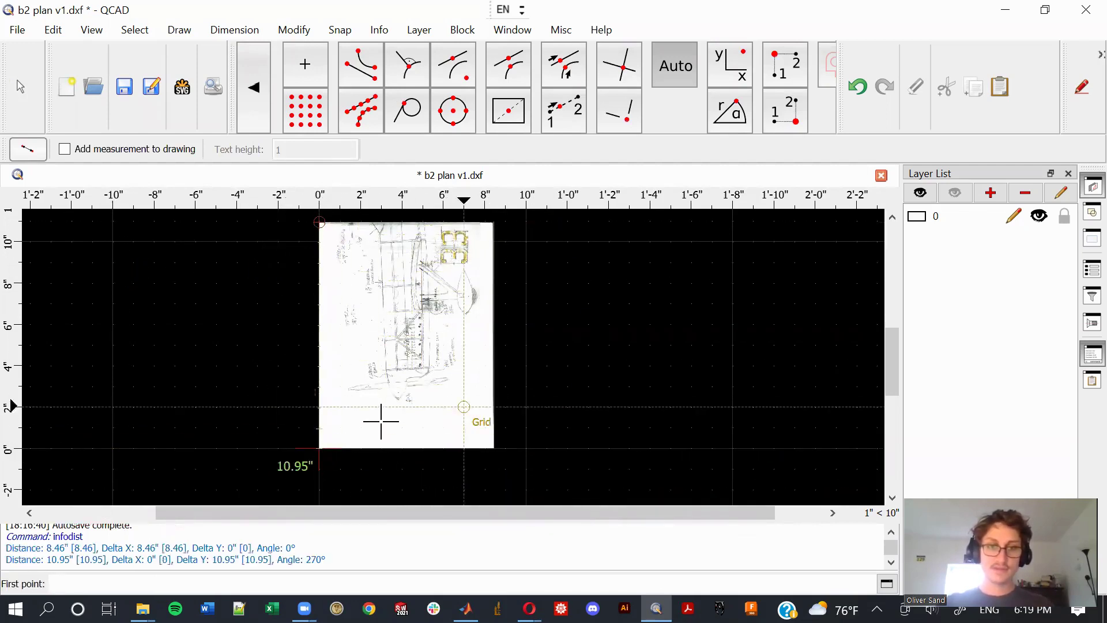
key(Escape)
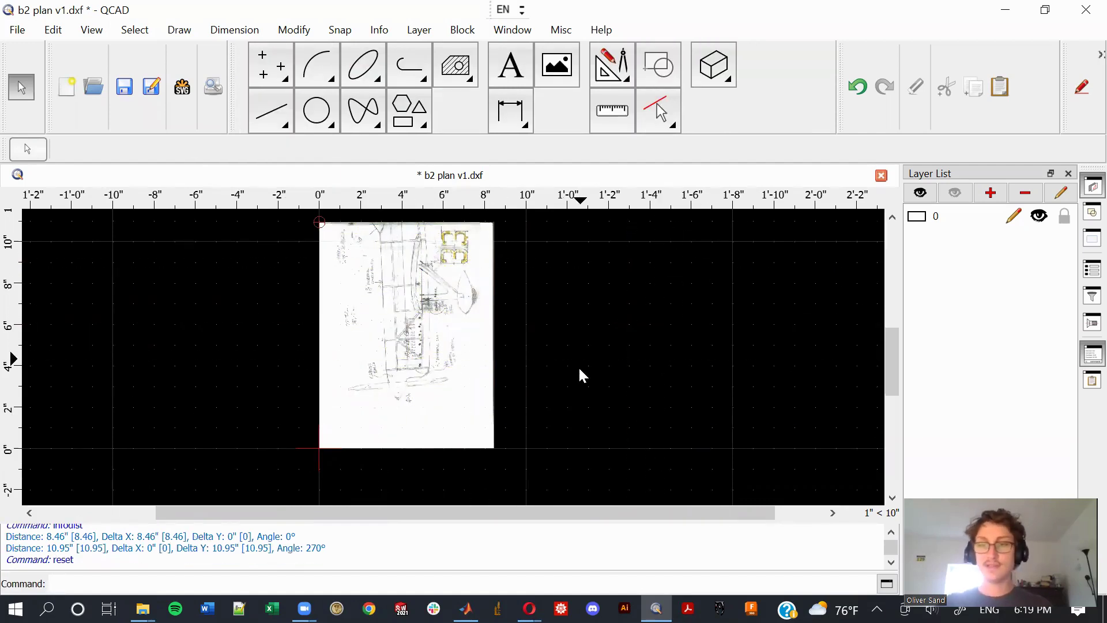
scroll(475, 366, down, 1)
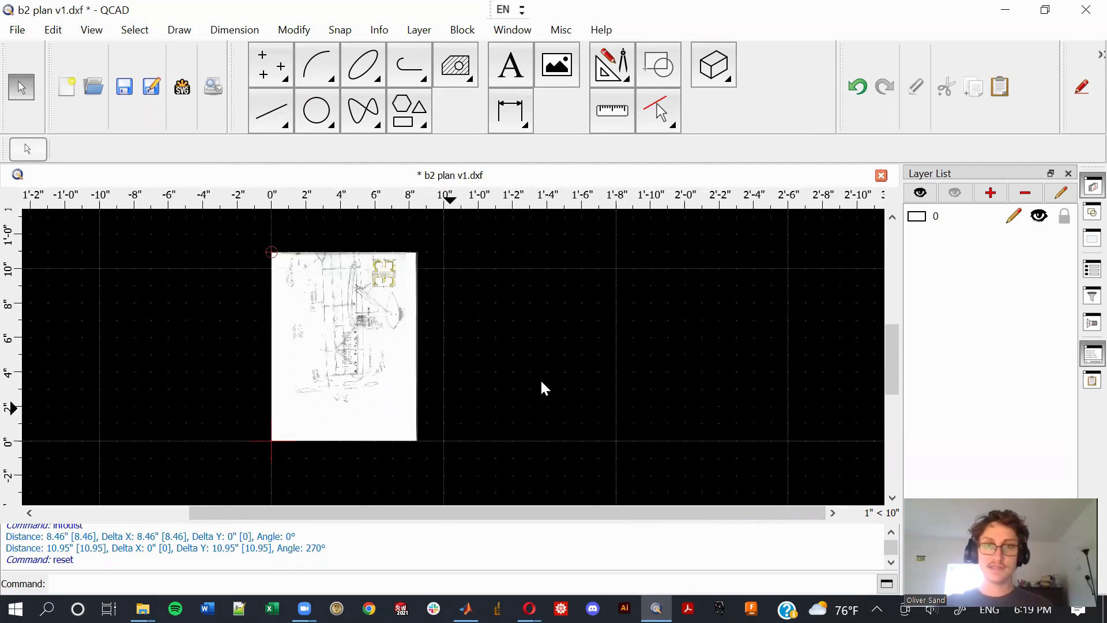
Start a File > Import and choose the Brown B-2 scan PDF.
click(30, 31)
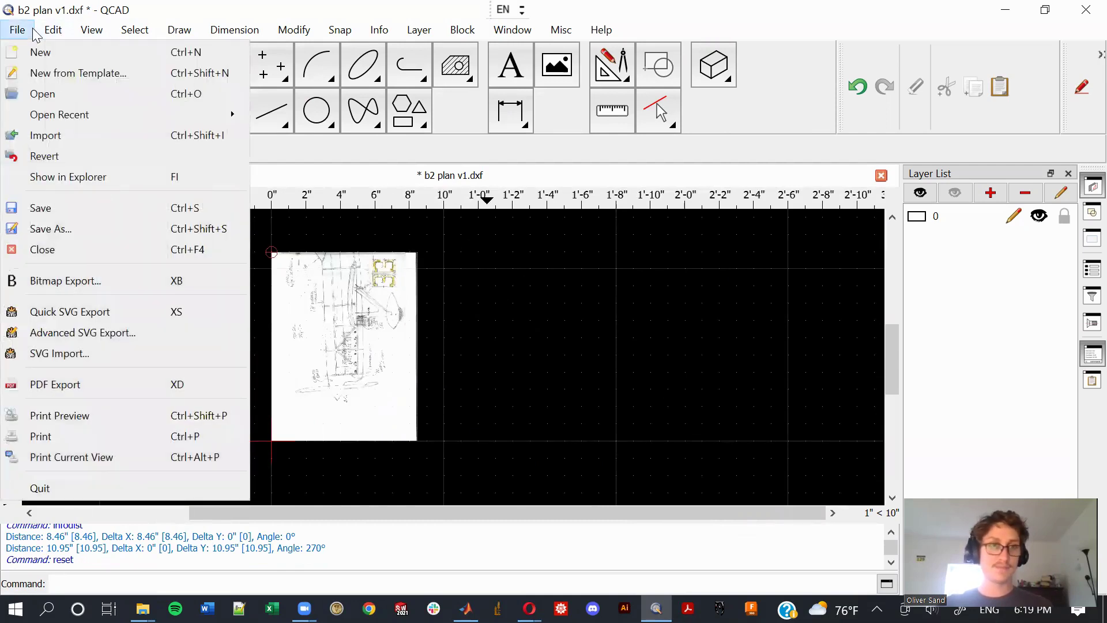
click(105, 139)
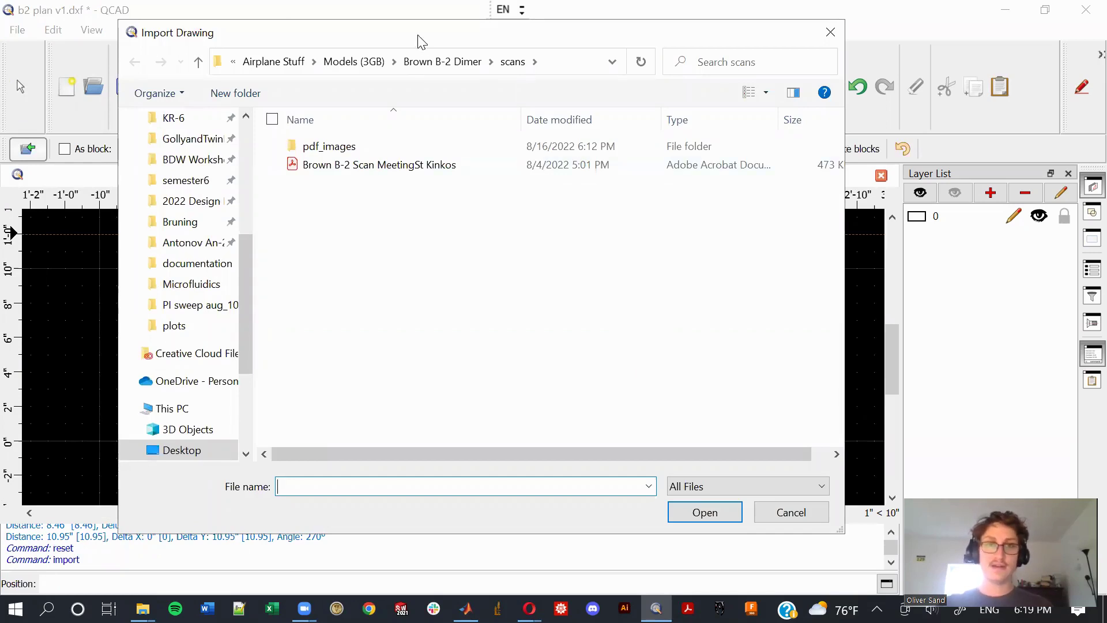
drag(426, 47, 444, 35)
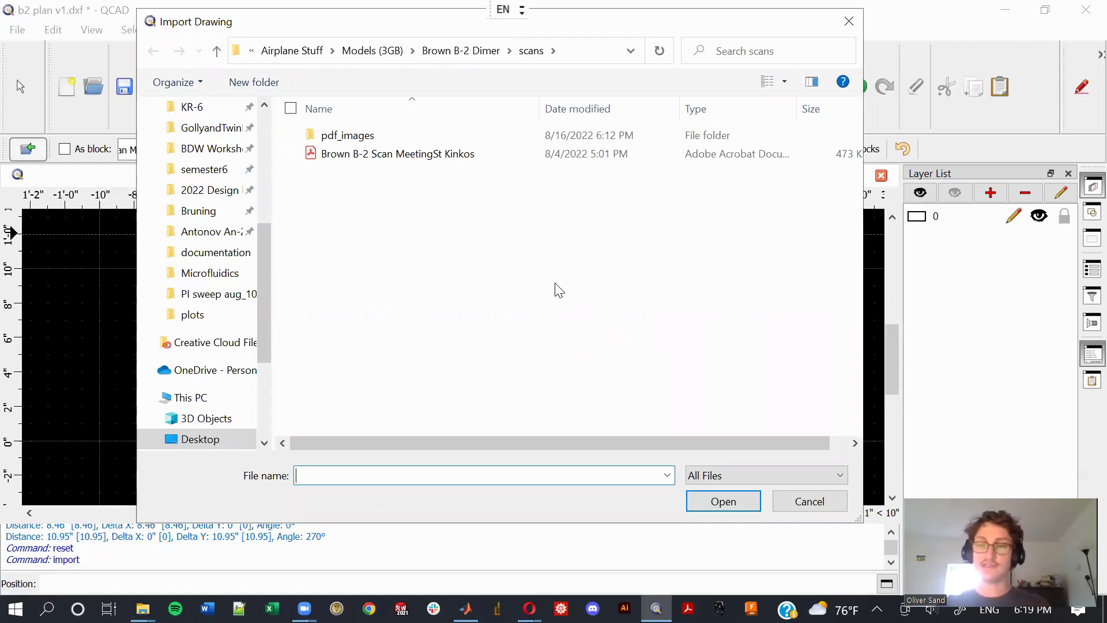
click(403, 154)
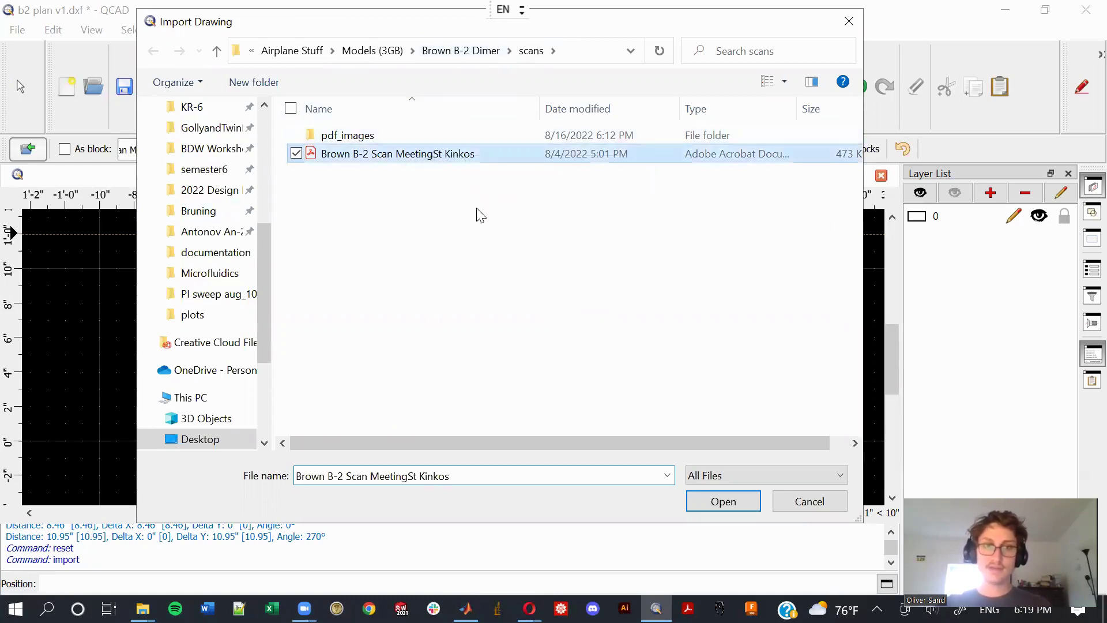
click(725, 502)
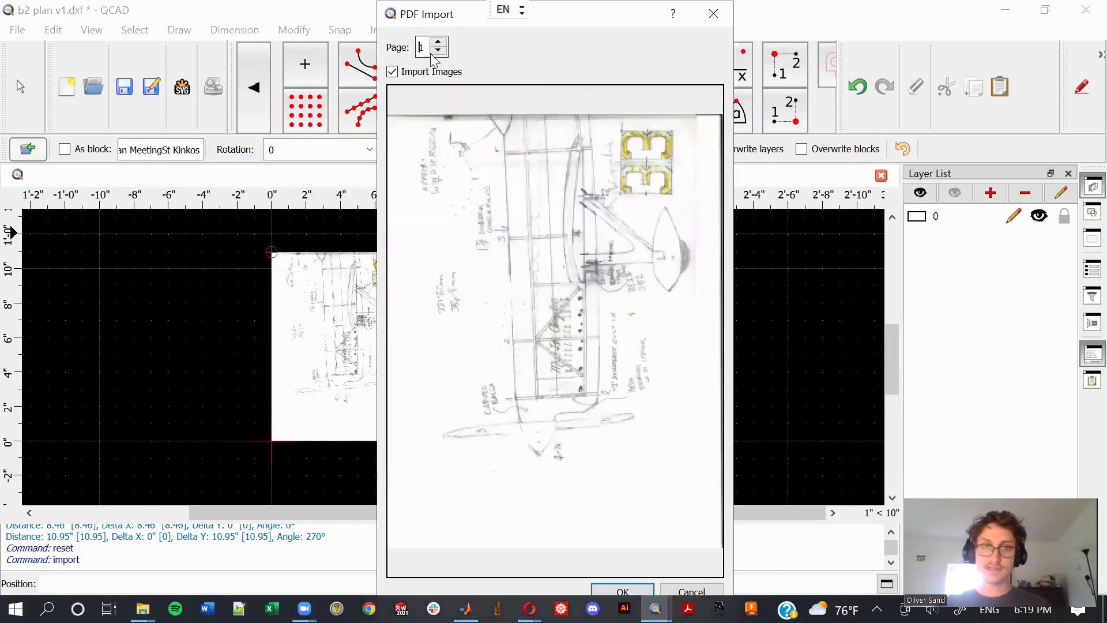
Import page 2 of the PDF and place it at the 10-inch mark.
click(438, 42)
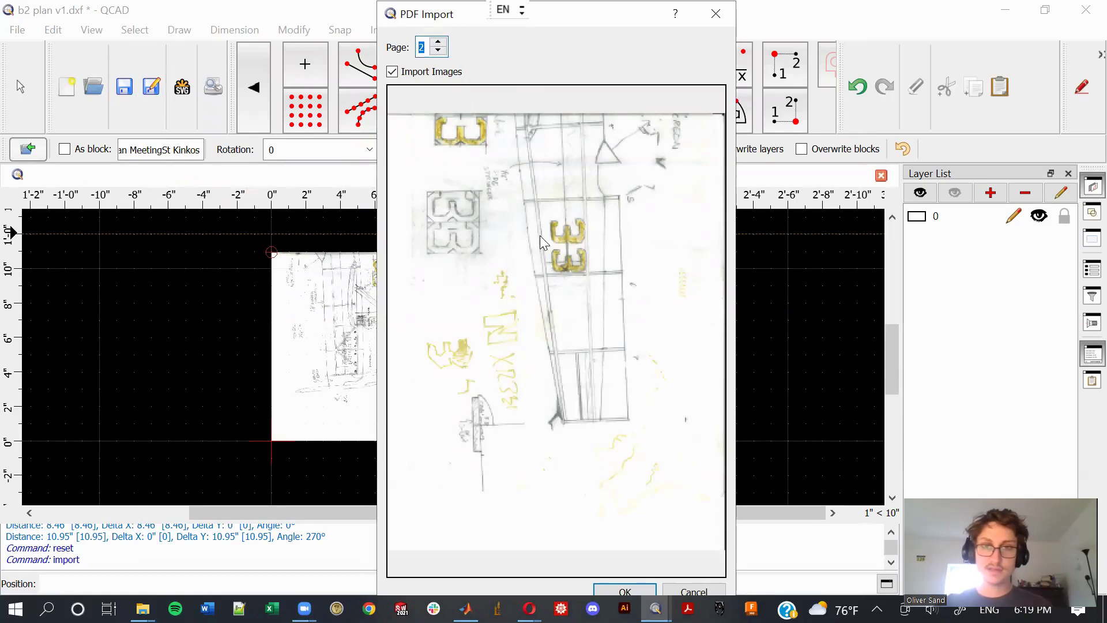
click(441, 43)
click(438, 49)
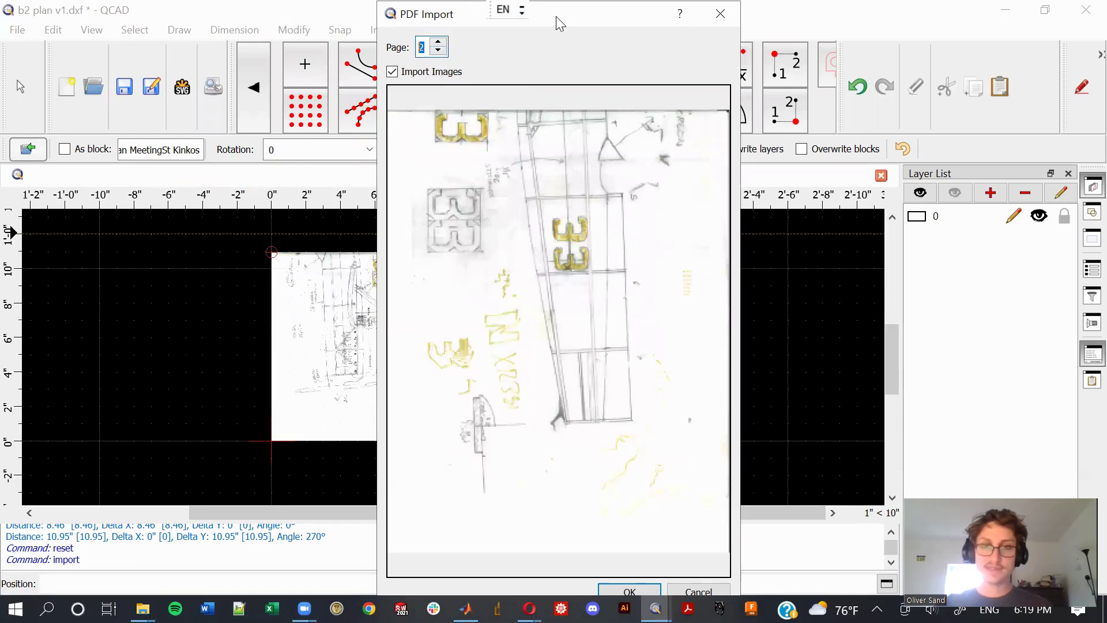
drag(557, 17, 651, 50)
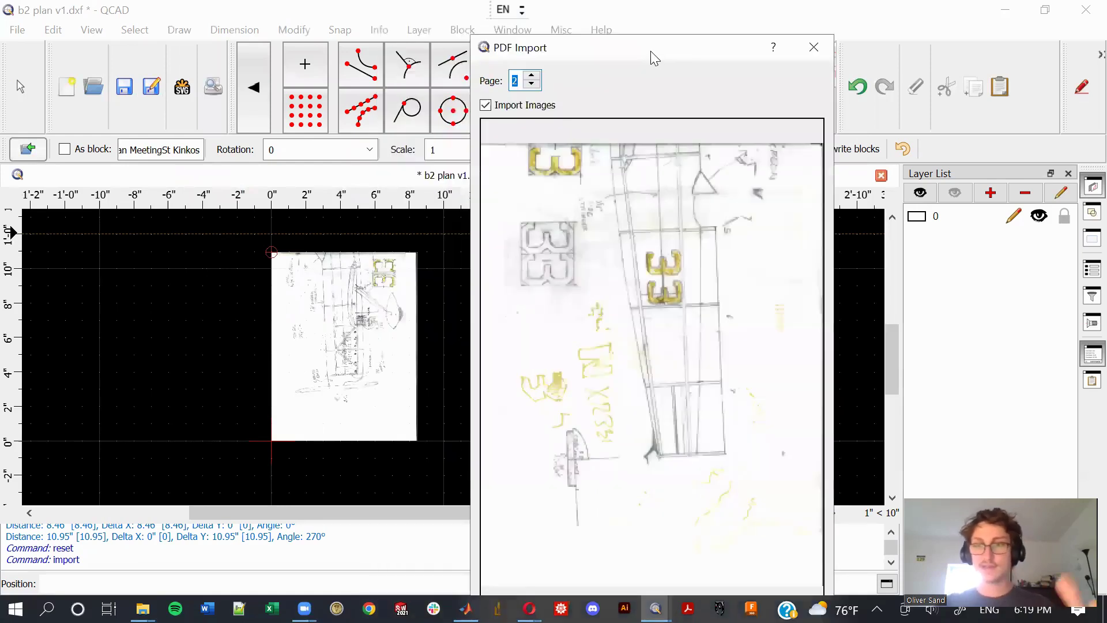
drag(650, 51, 641, 57)
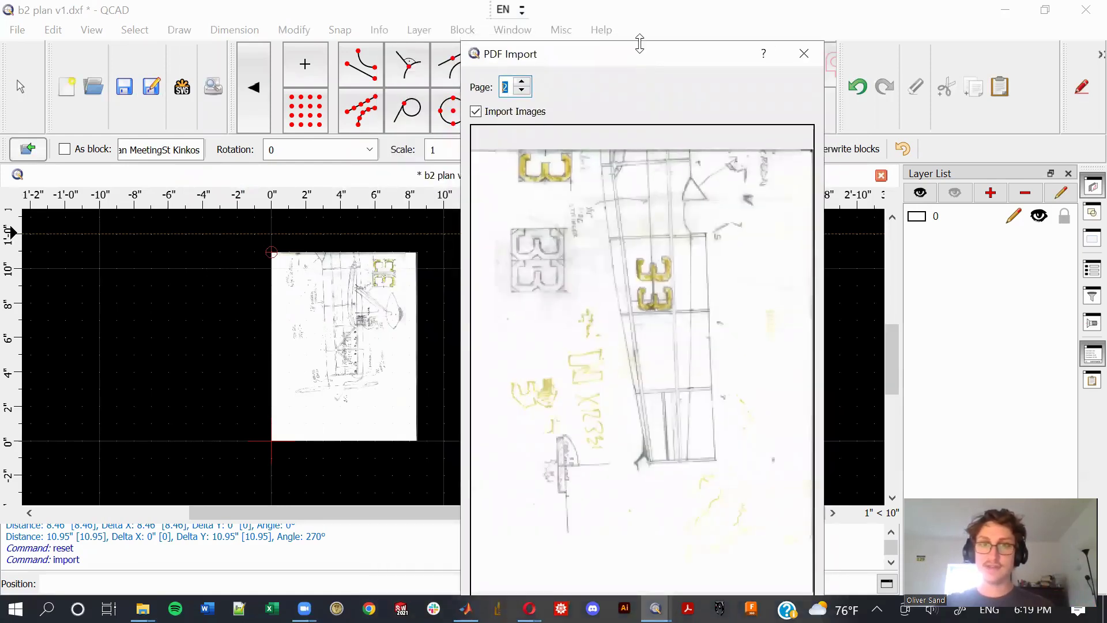
drag(654, 143, 656, 109)
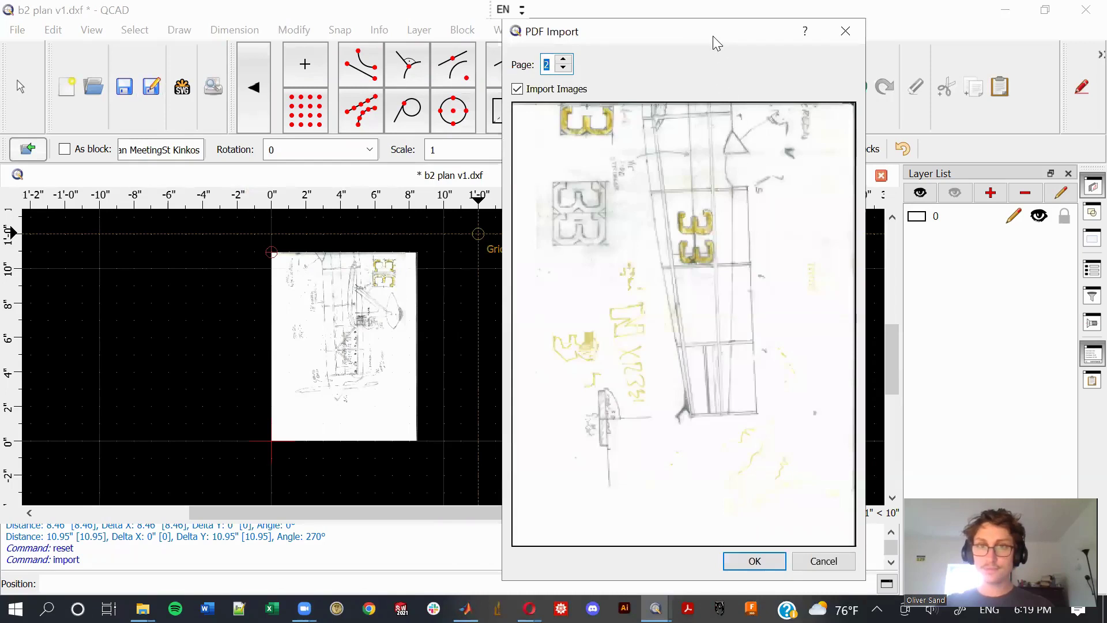
drag(707, 36, 295, 16)
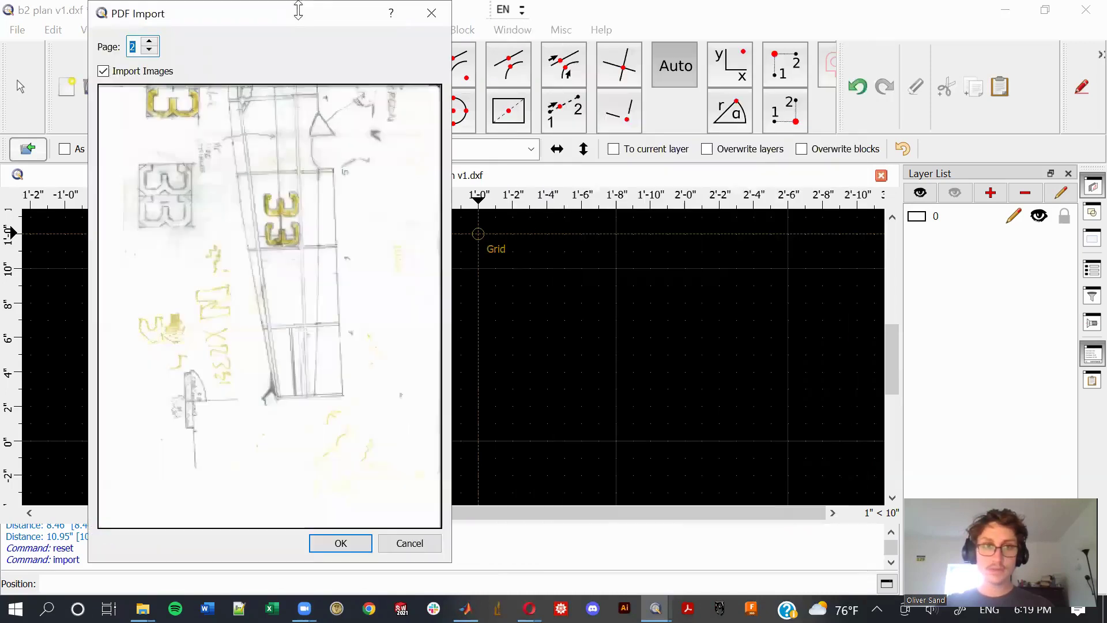
click(346, 541)
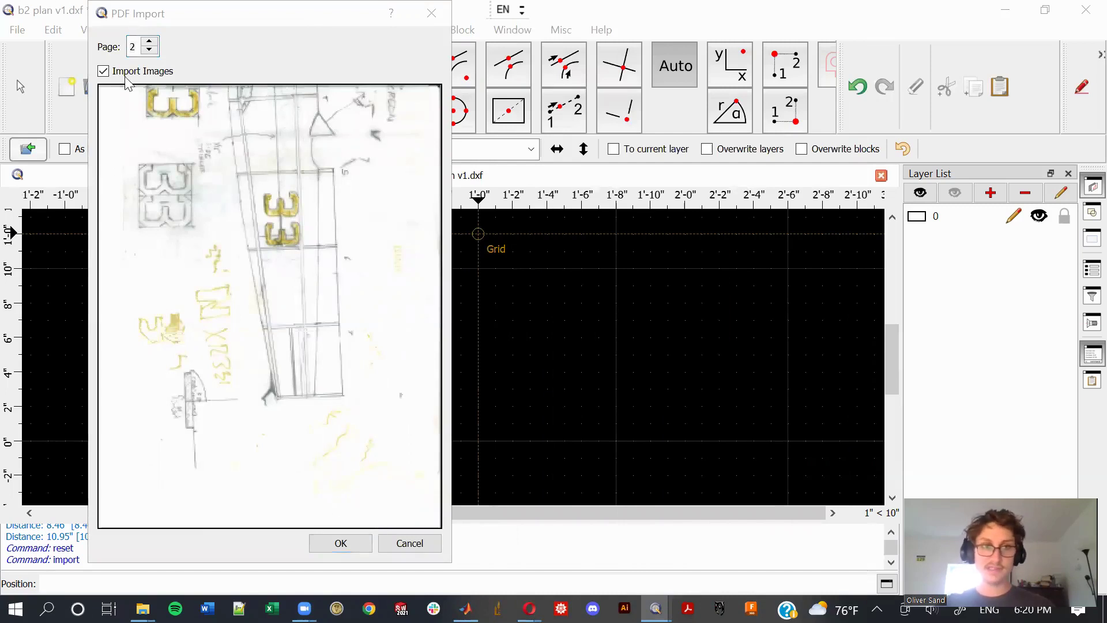
click(327, 525)
click(335, 542)
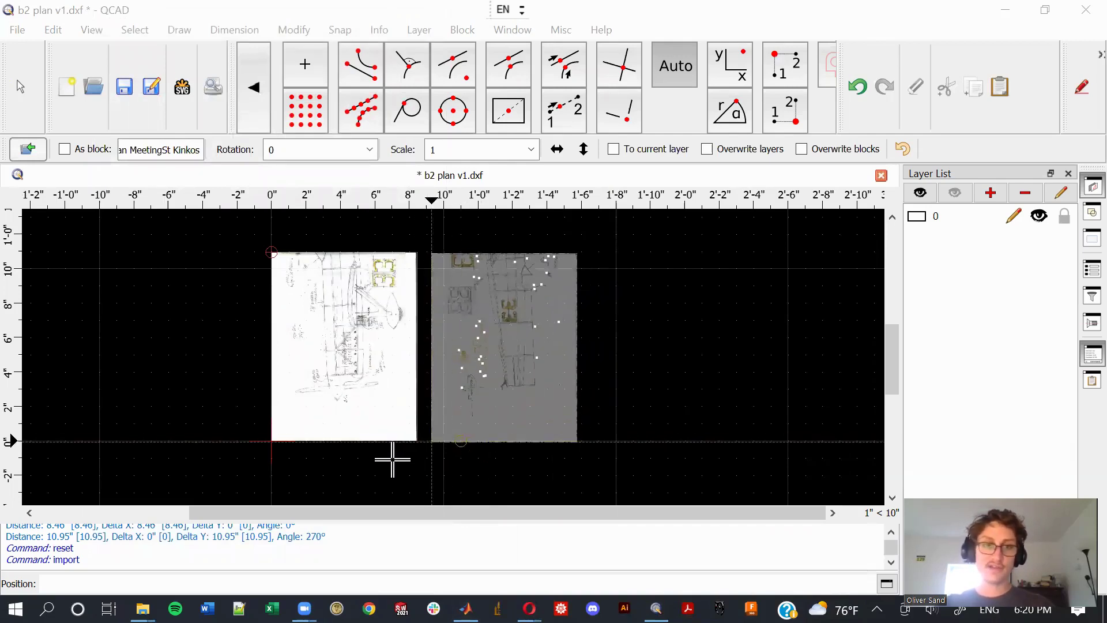
click(443, 441)
Import page 4 of the scan PDF and place it right of the first two pages.
right_click(655, 386)
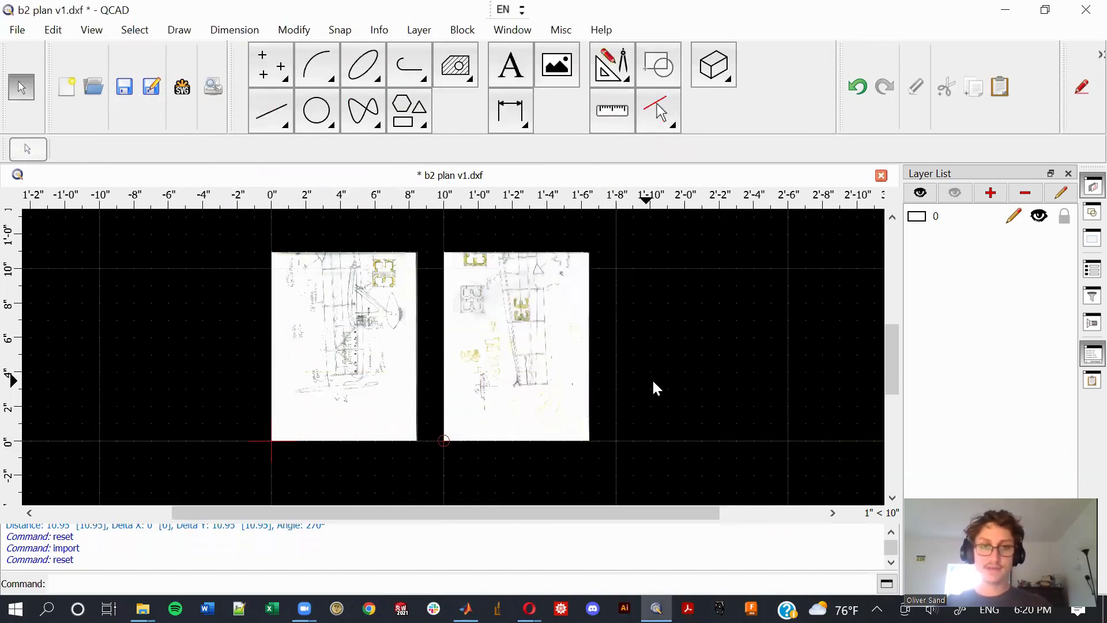
scroll(654, 378, down, 3)
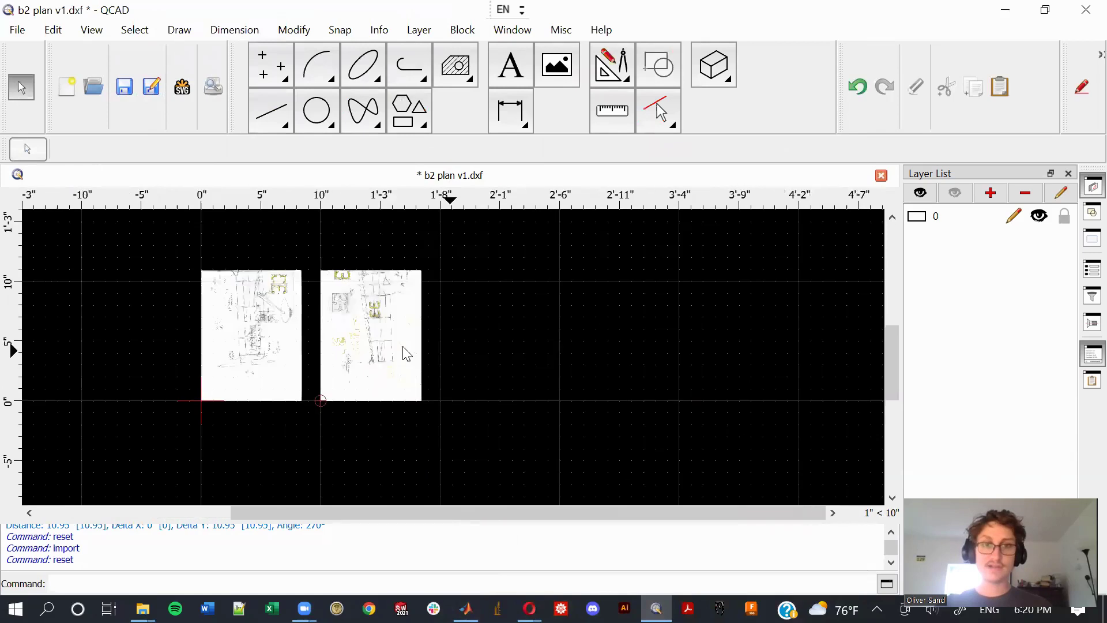
scroll(410, 355, up, 1)
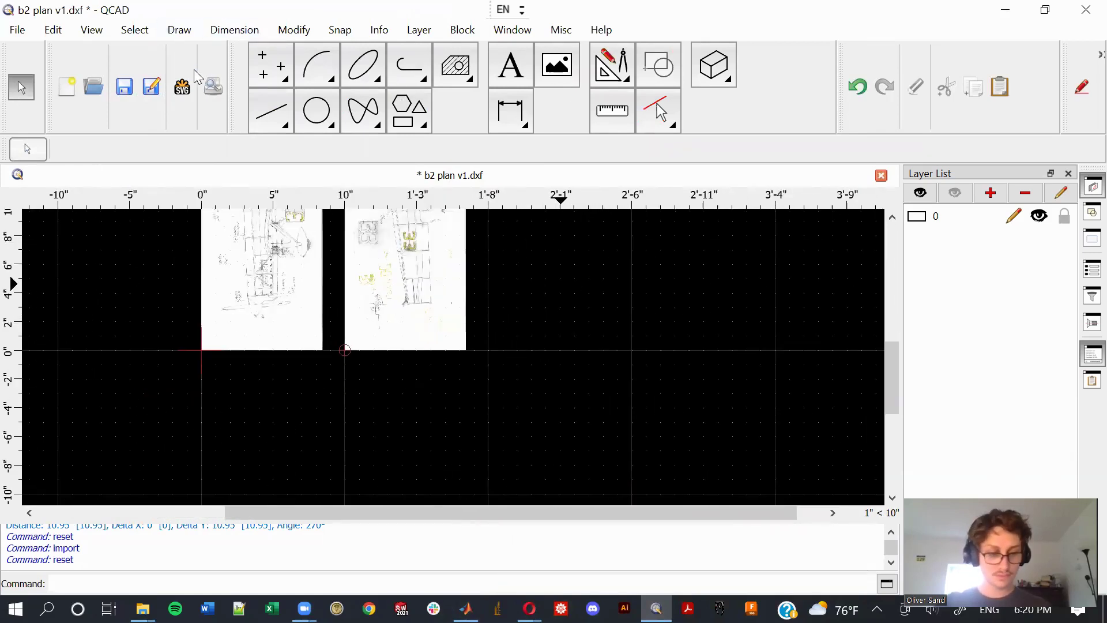
key(ctrl+i)
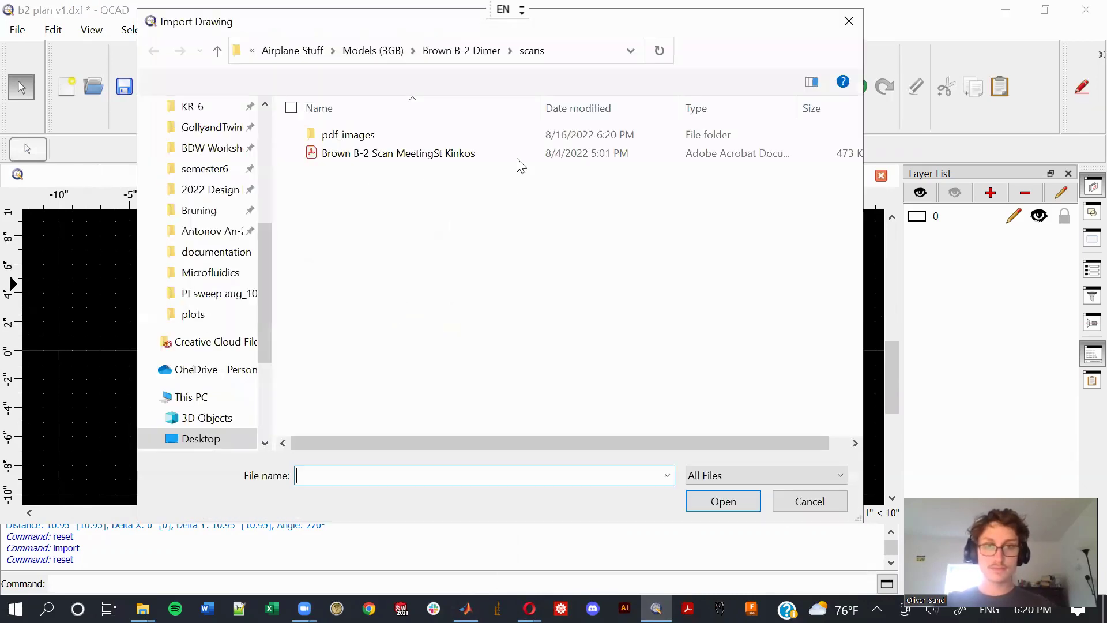
double_click(496, 155)
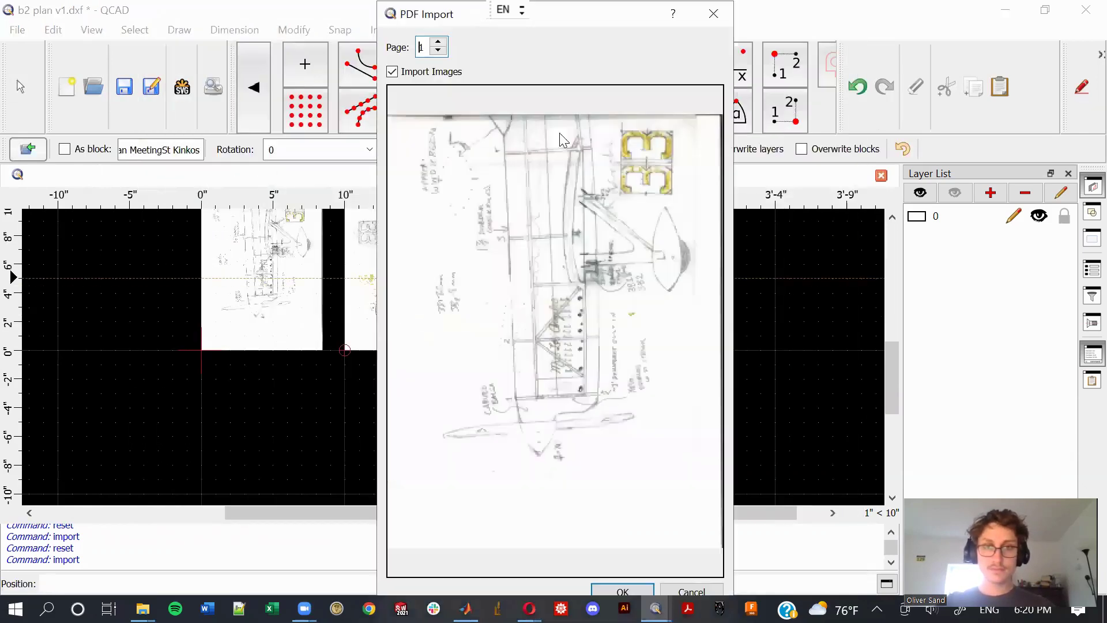
click(438, 42)
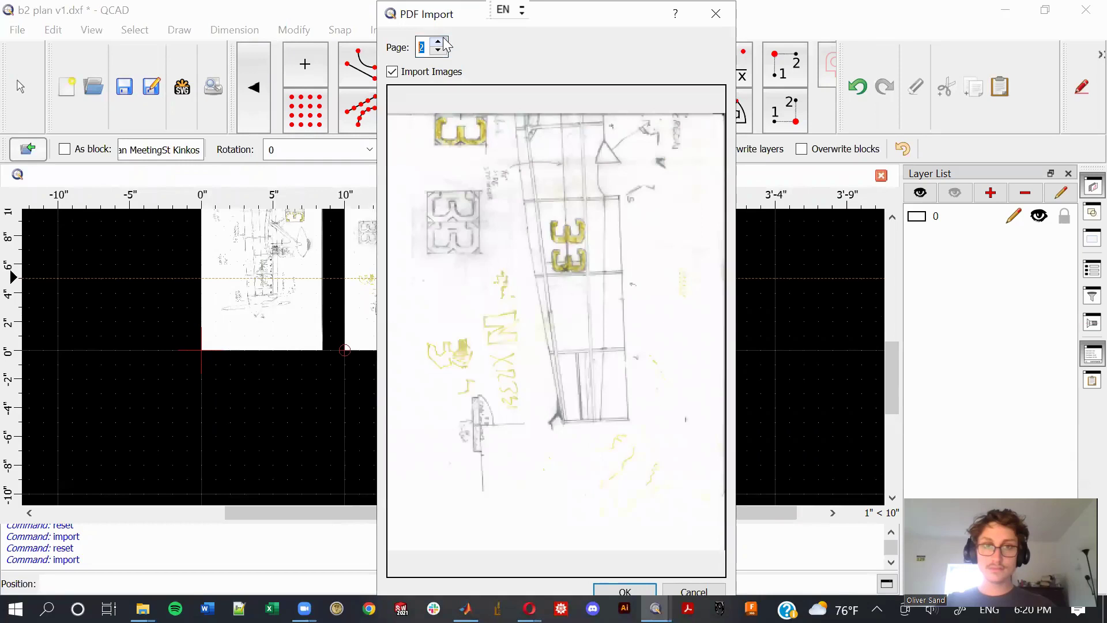
click(438, 42)
click(438, 43)
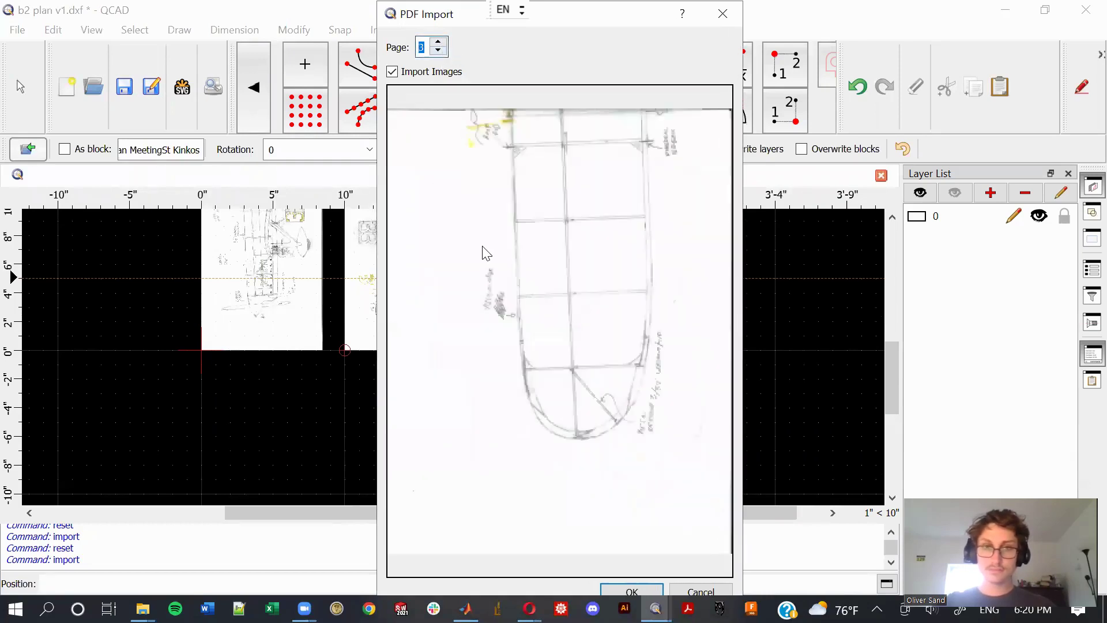
key(Return)
middle_drag(500, 340, 421, 401)
scroll(424, 400, down, 1)
click(444, 409)
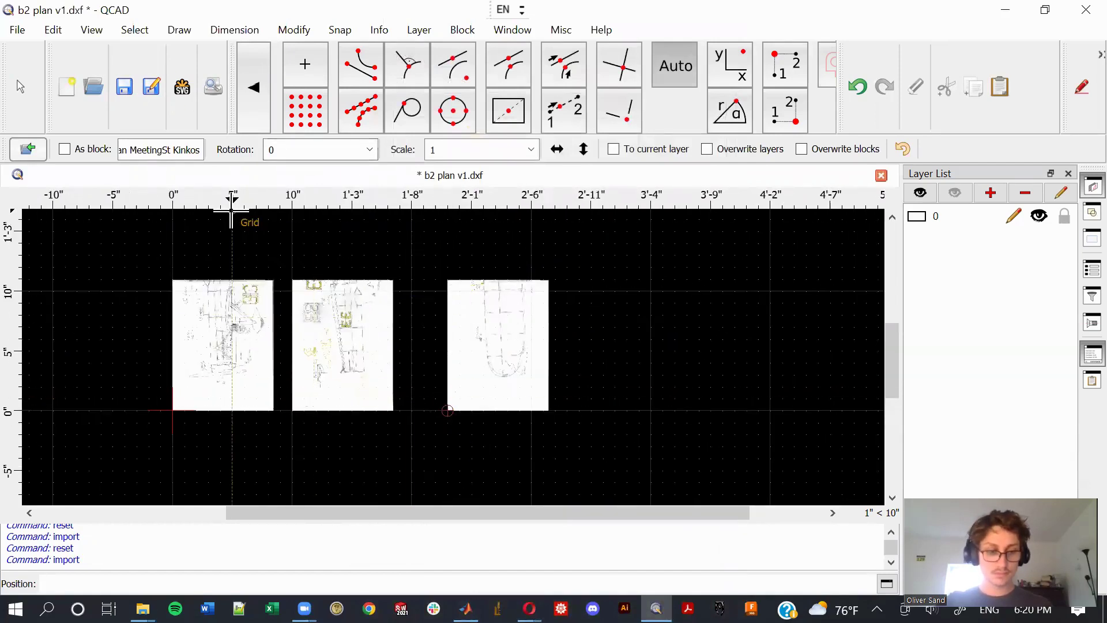
Import page 5 and place it beside the wing-tip page.
key(ctrl+i)
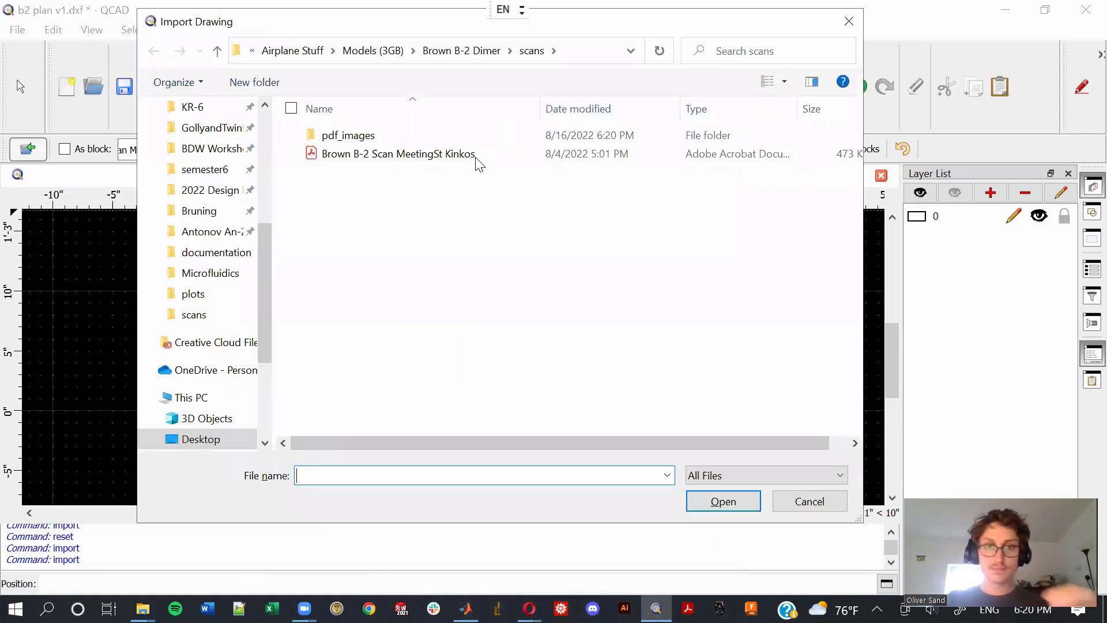
double_click(478, 161)
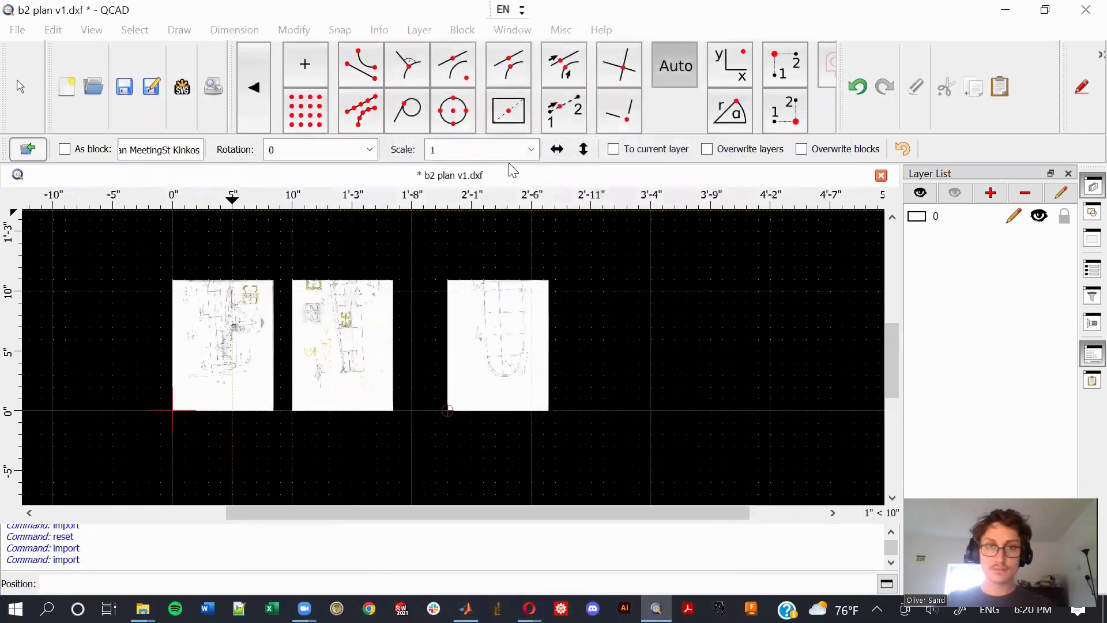
click(440, 45)
click(440, 44)
click(439, 44)
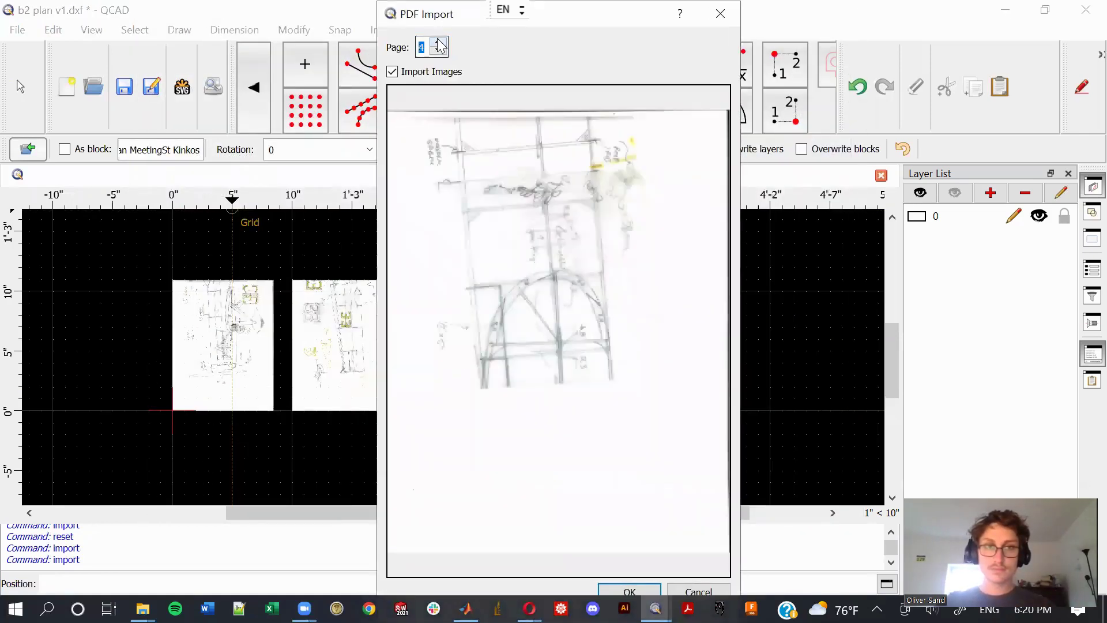
click(440, 44)
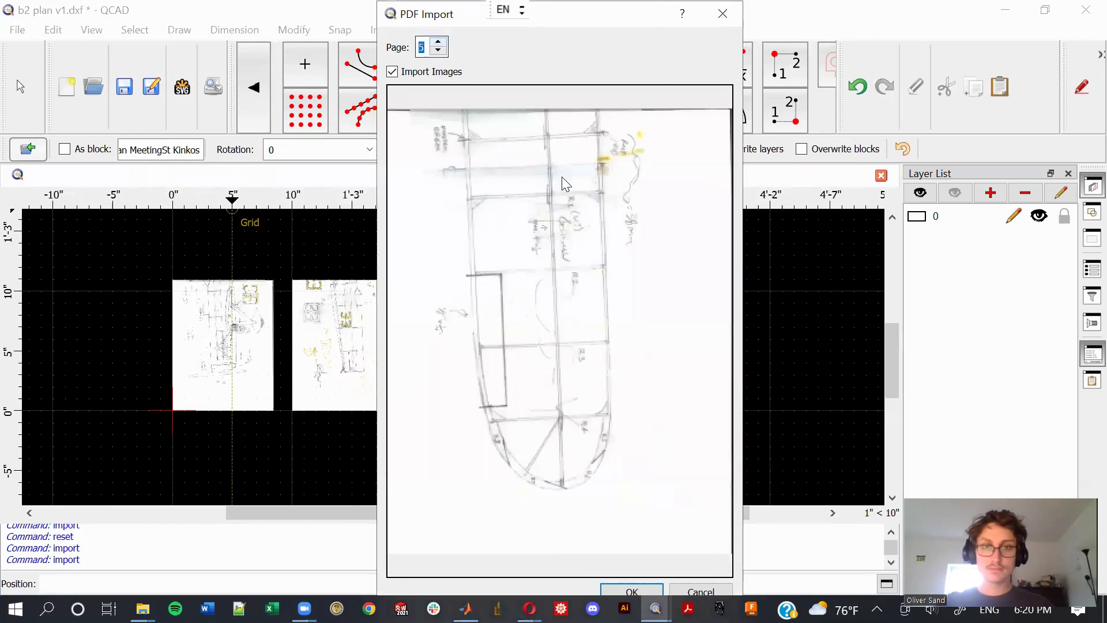
key(Return)
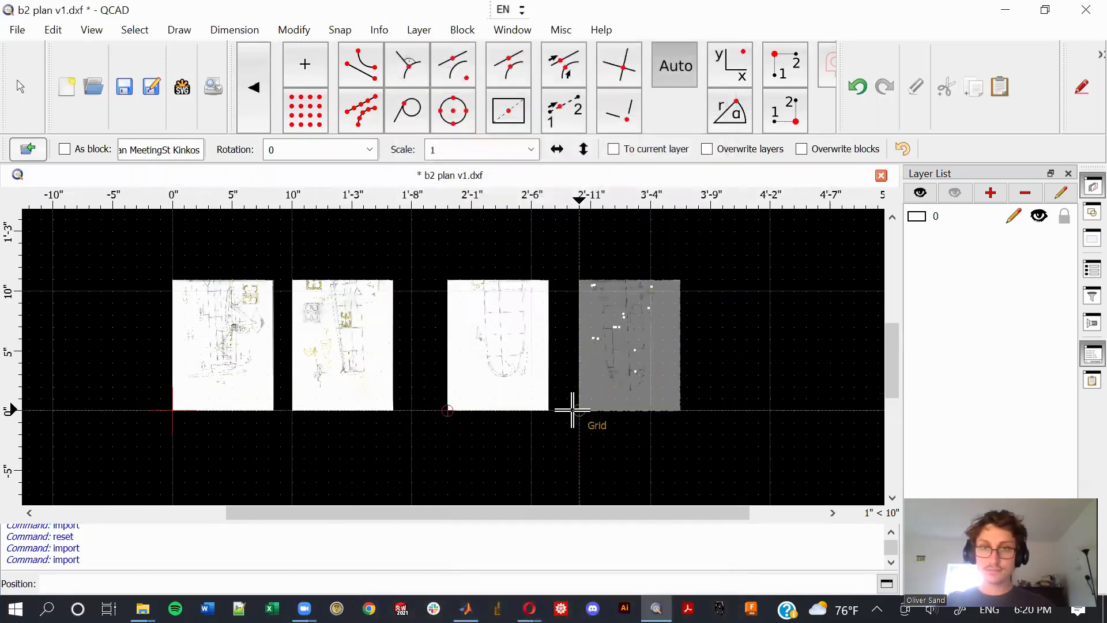
click(566, 410)
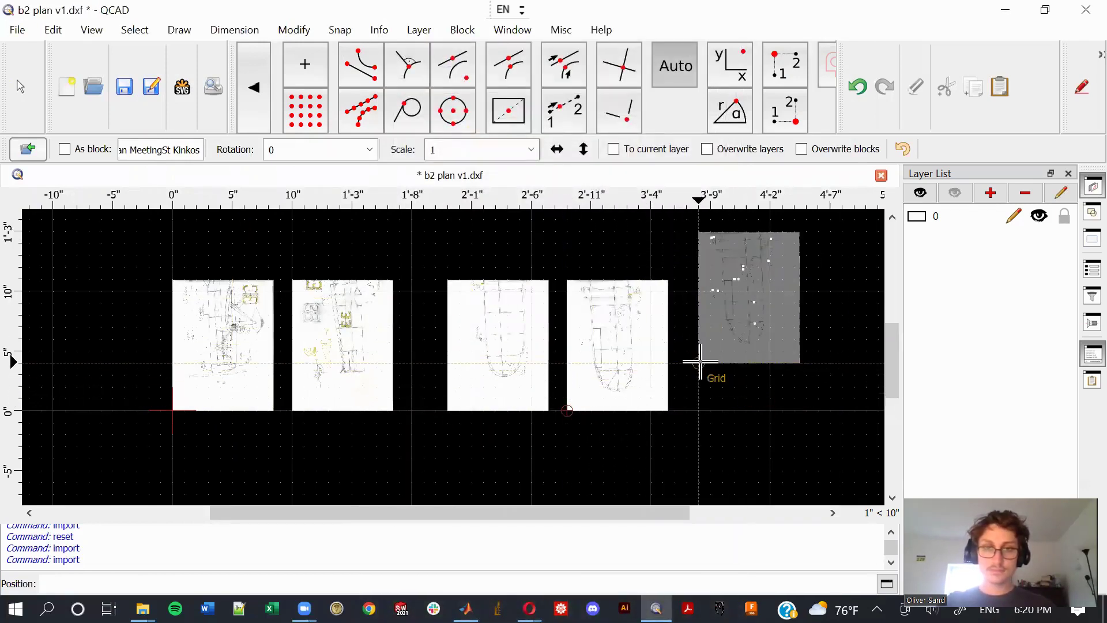
key(Escape)
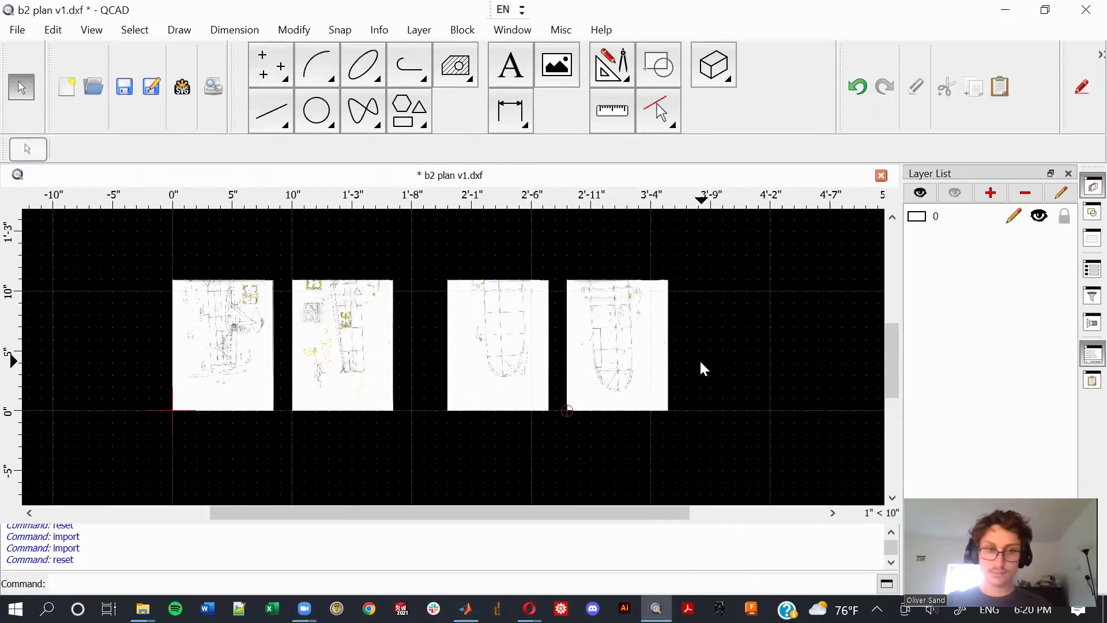
Import page 6 of the scan PDF, leaving it ready for placement.
key(ctrl+i)
double_click(450, 154)
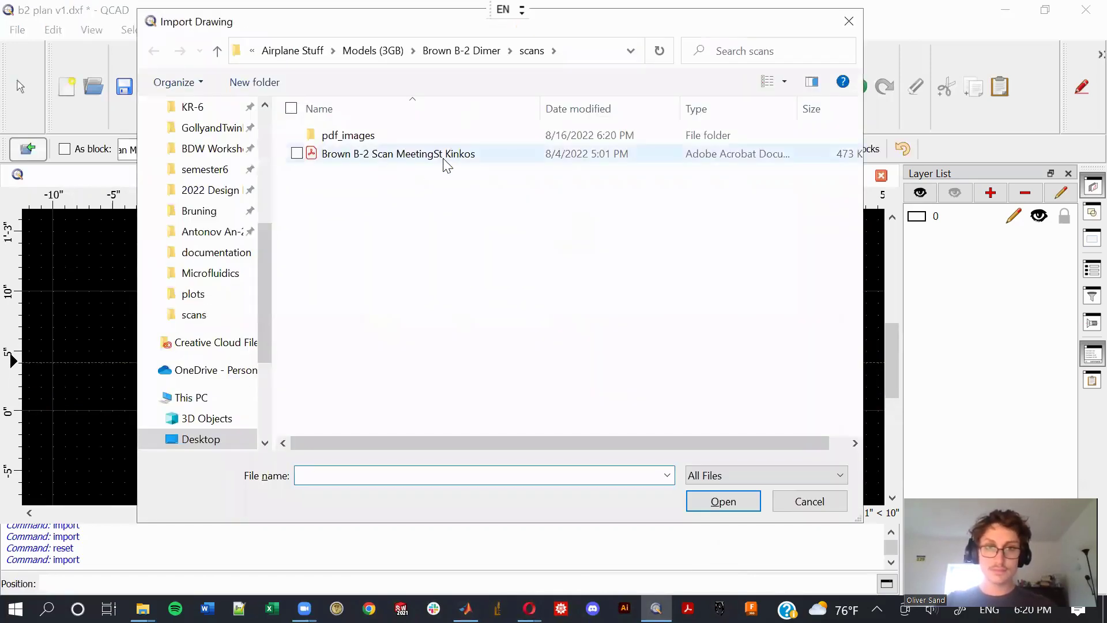
click(439, 42)
click(438, 43)
click(438, 42)
click(438, 42)
click(438, 42)
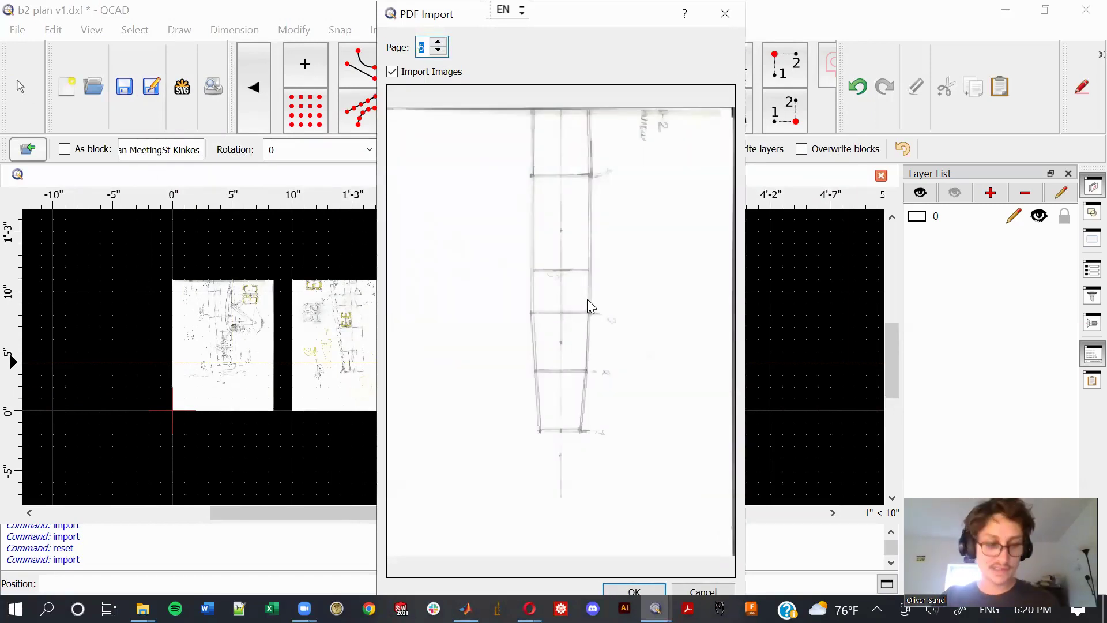
key(Return)
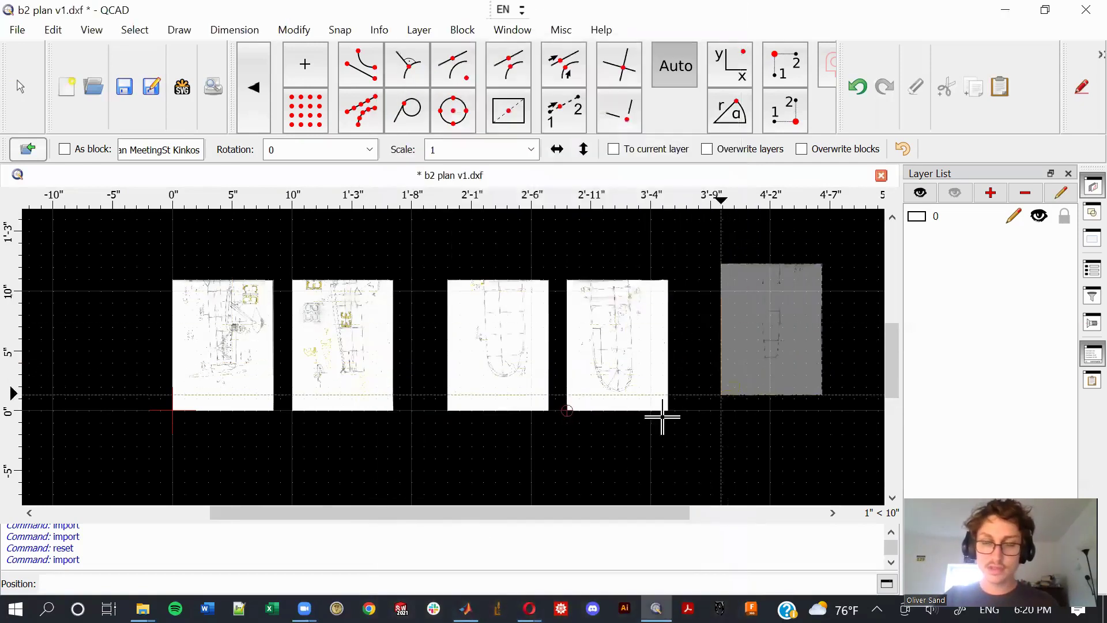
Place page 6 below the first row, then import page 7 beside it.
middle_drag(669, 320, 783, 206)
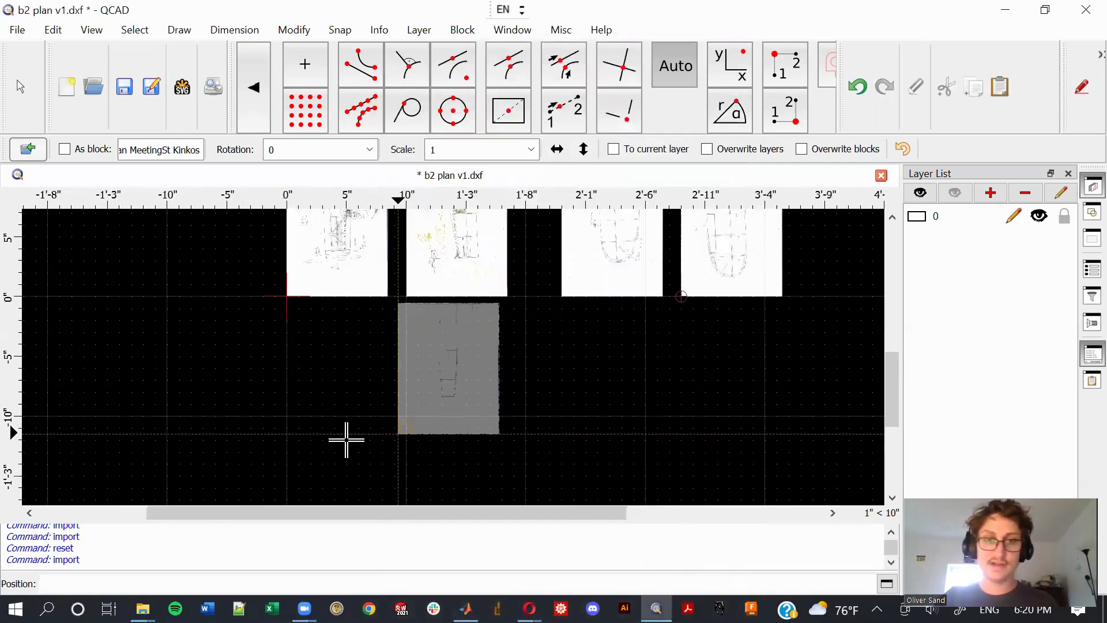
click(287, 475)
key(ctrl+i)
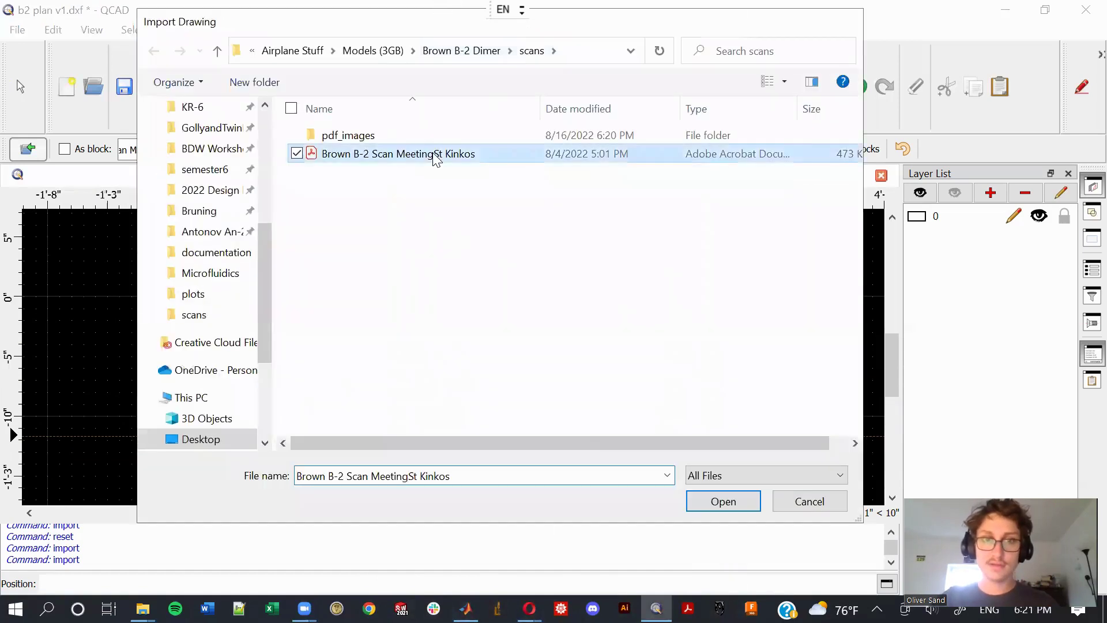
double_click(435, 154)
click(439, 44)
click(438, 44)
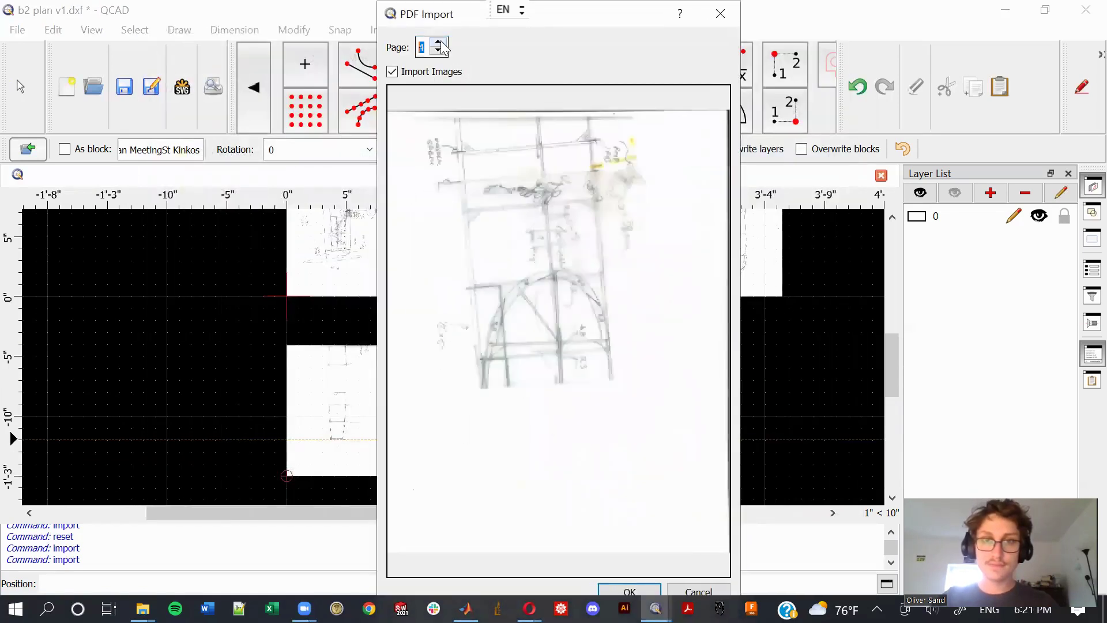
click(438, 43)
click(438, 43)
click(439, 43)
click(439, 43)
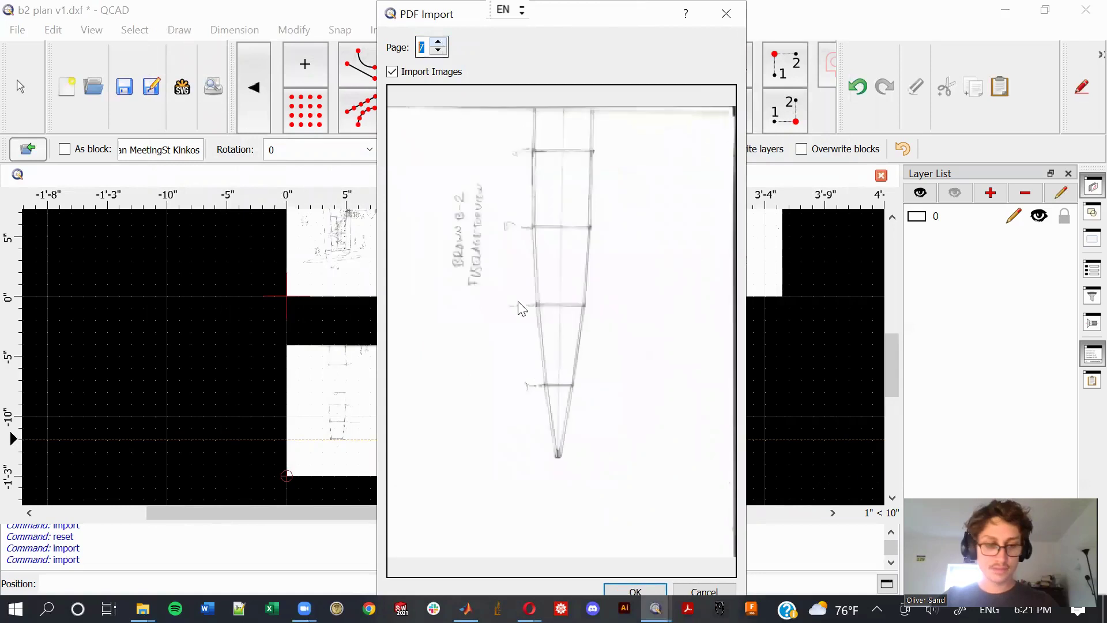
key(Return)
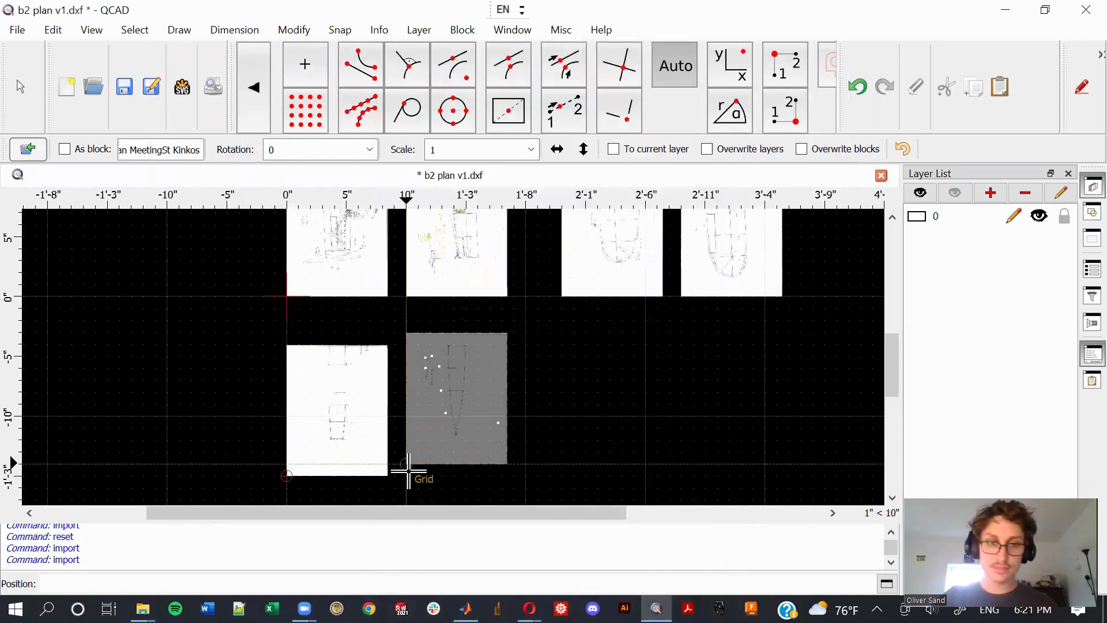
click(407, 476)
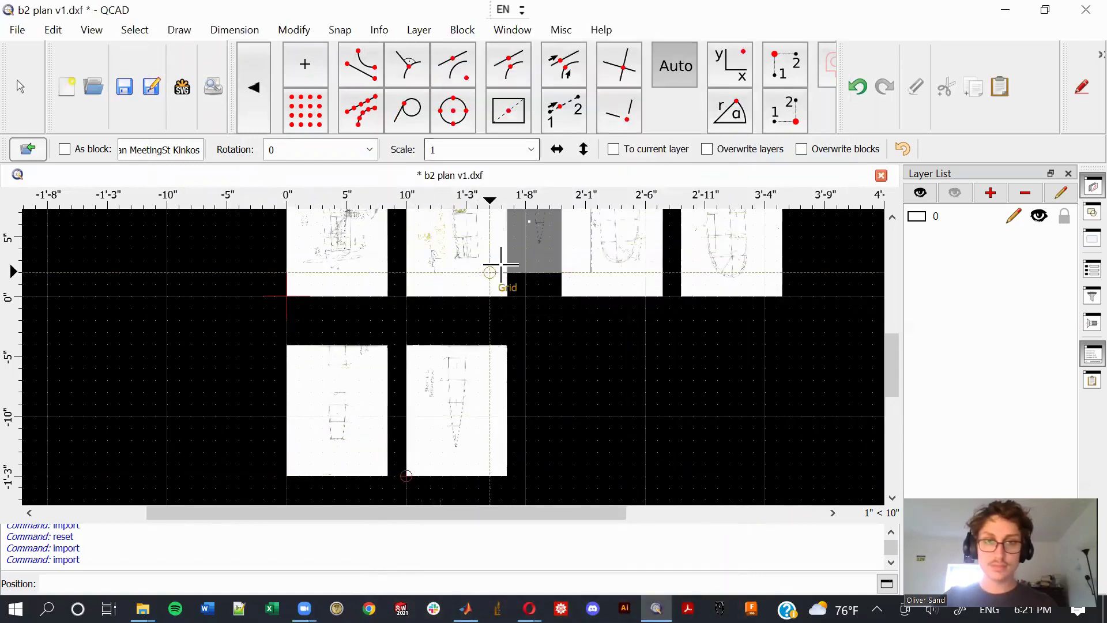
Import page 8 and place it third in the lower row.
key(ctrl+i)
click(453, 156)
double_click(456, 157)
click(438, 44)
click(437, 43)
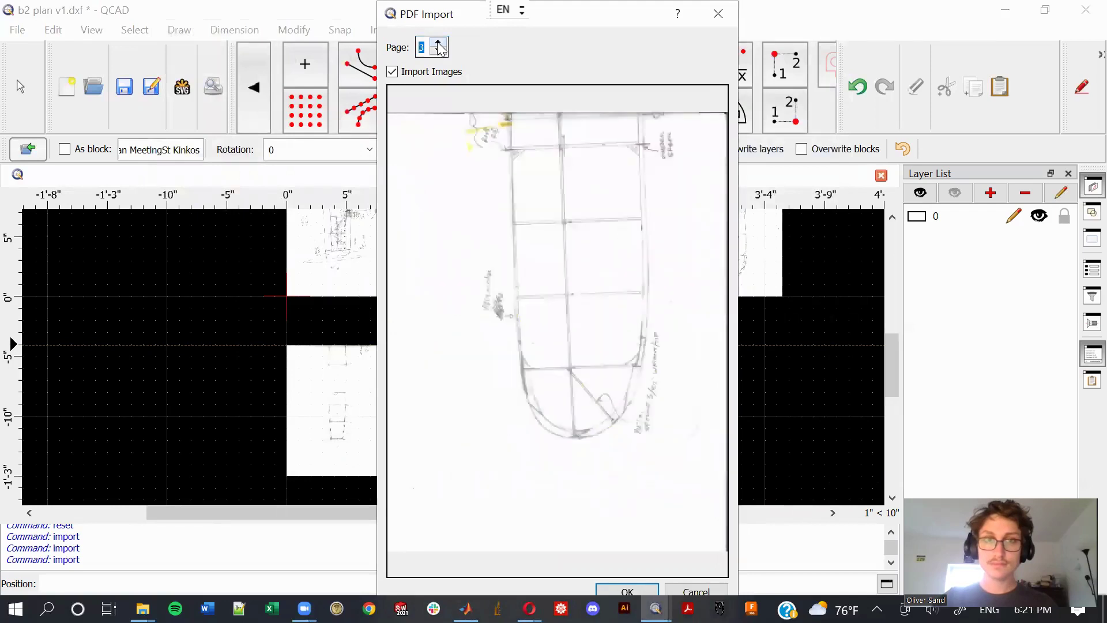
click(437, 44)
click(438, 44)
click(438, 43)
click(438, 44)
click(438, 44)
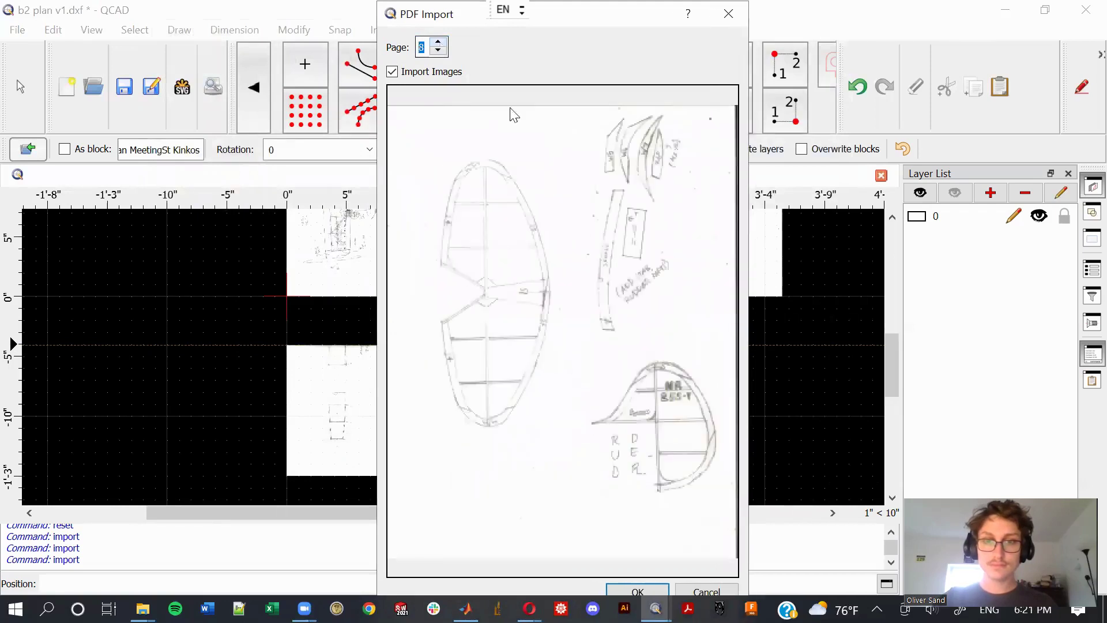
key(Return)
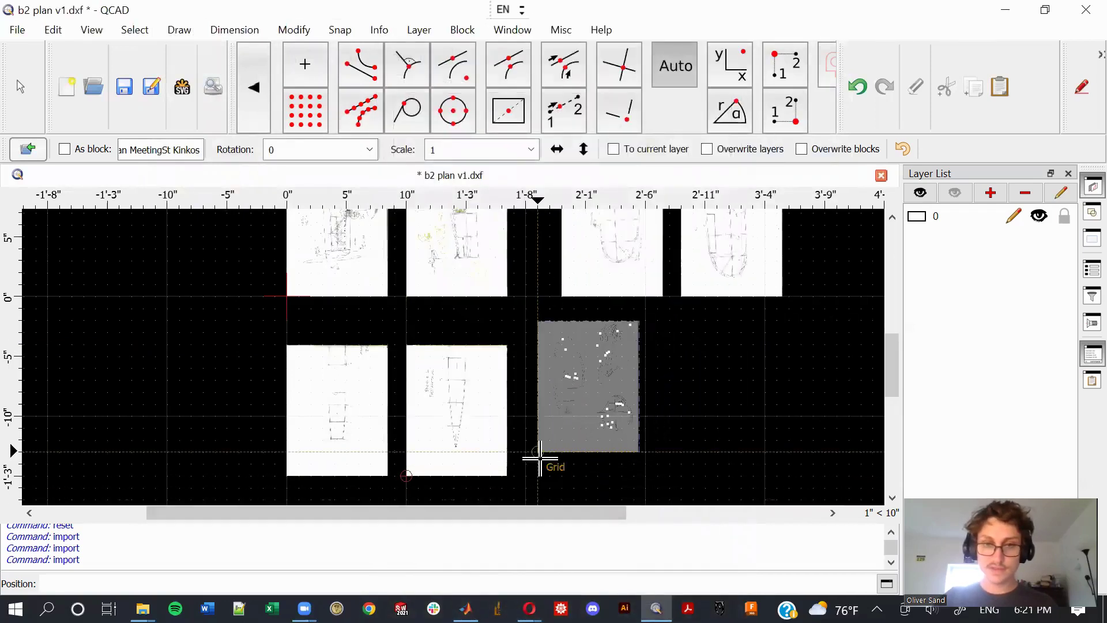
click(538, 475)
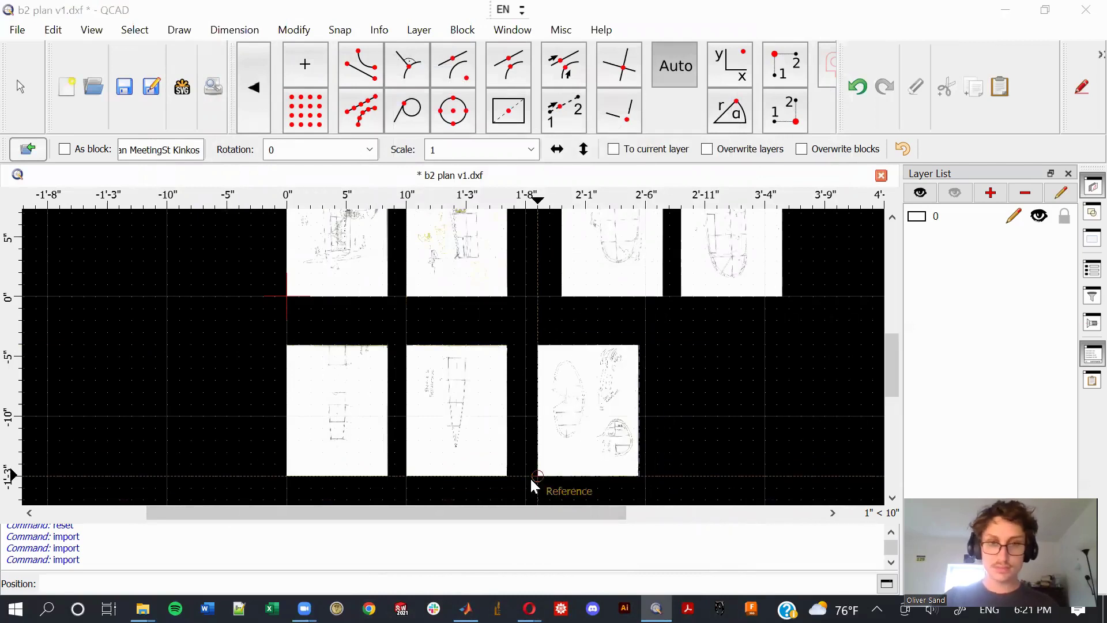
Import the next scan page and place it at the end of the lower row.
key(Return)
double_click(508, 157)
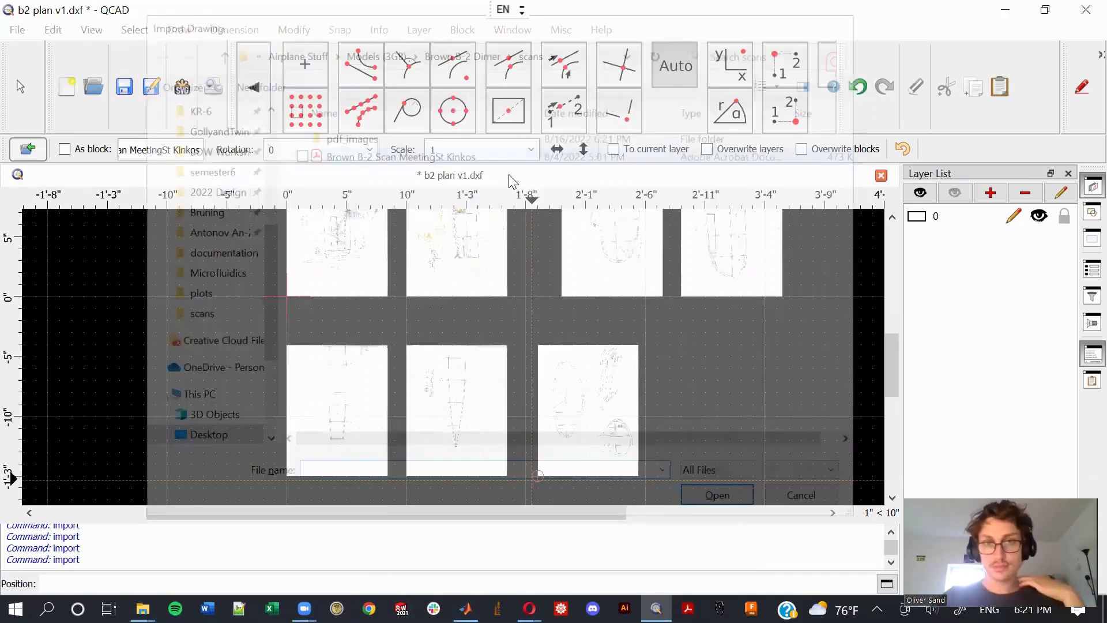
click(438, 43)
click(438, 42)
click(438, 43)
click(438, 43)
click(438, 43)
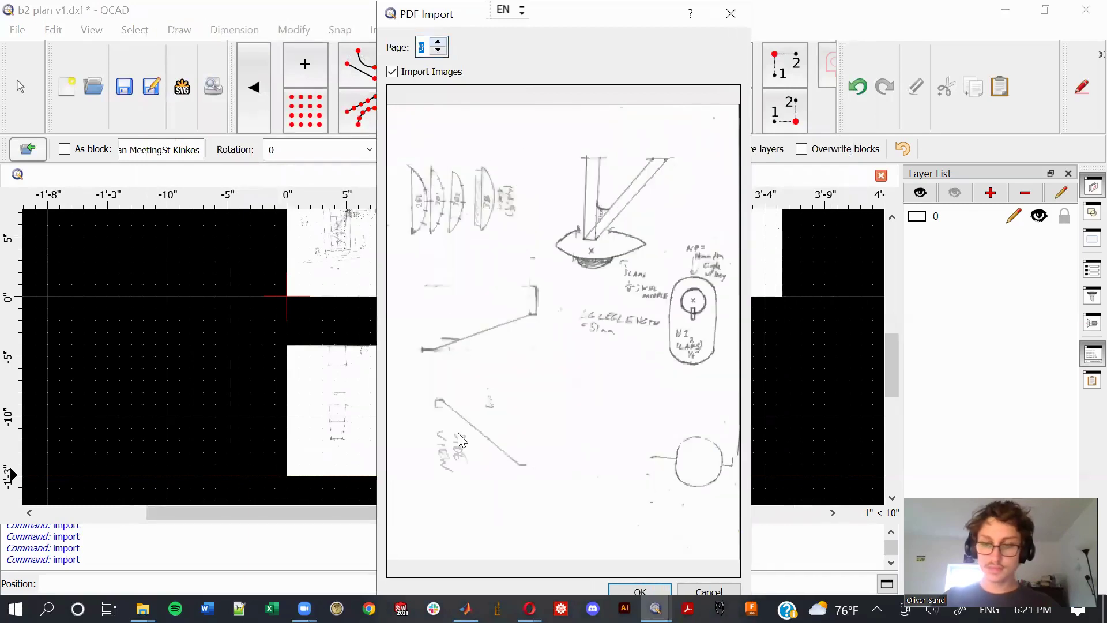
click(640, 591)
click(703, 471)
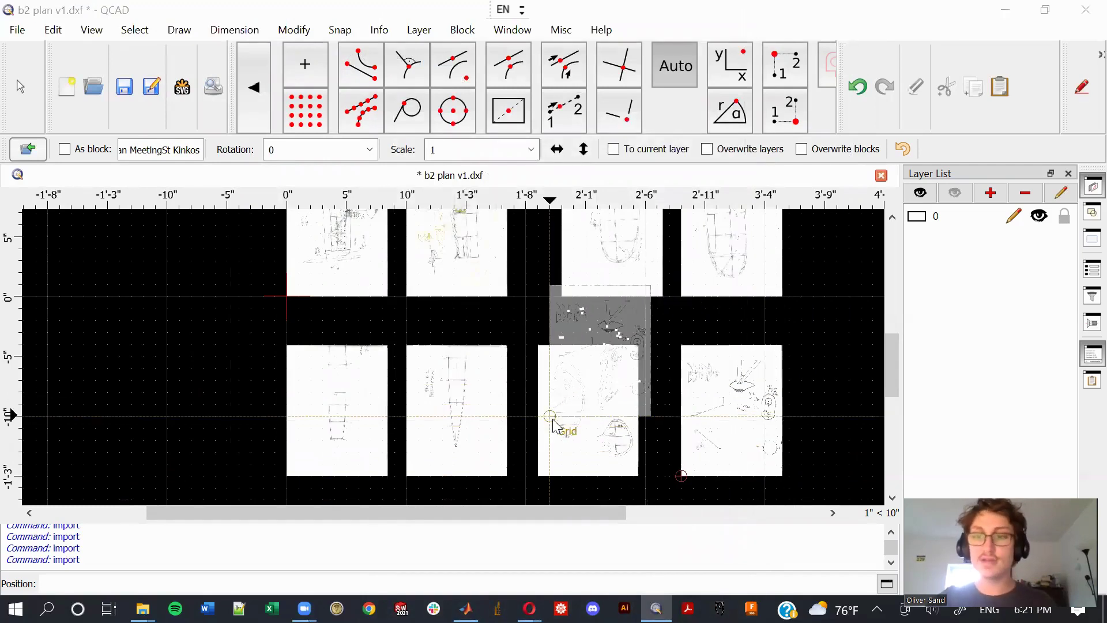
Import page 10 of the scan PDF and place it in the drawing.
key(i)
key(p)
double_click(508, 158)
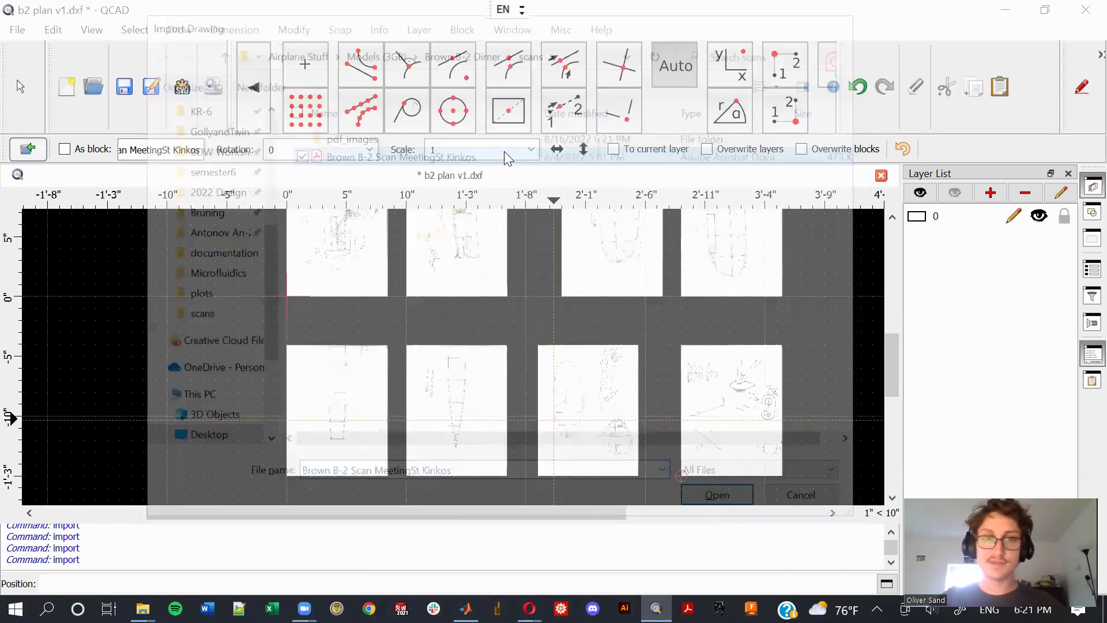
click(440, 43)
click(438, 42)
click(439, 43)
click(438, 43)
click(438, 43)
click(440, 45)
click(440, 44)
click(440, 45)
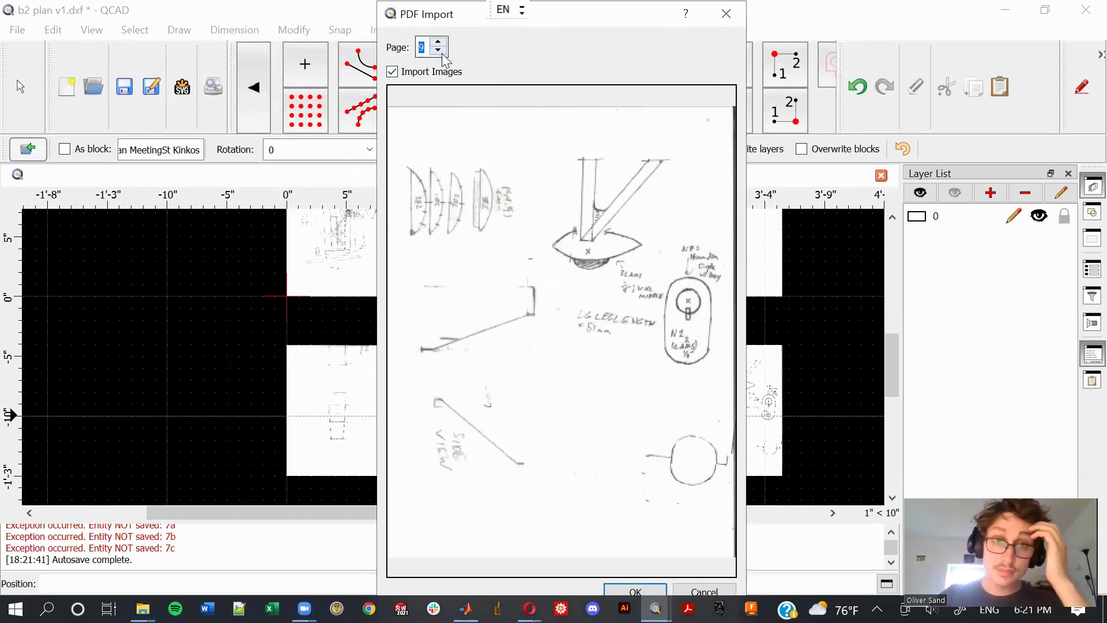
click(439, 51)
click(441, 43)
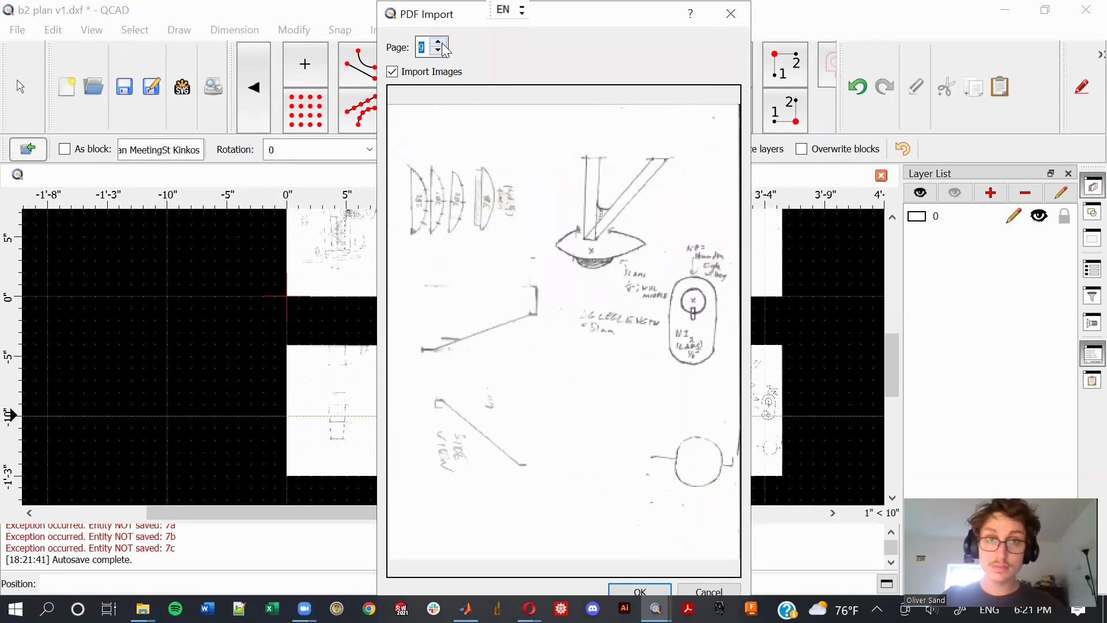
click(442, 43)
key(Return)
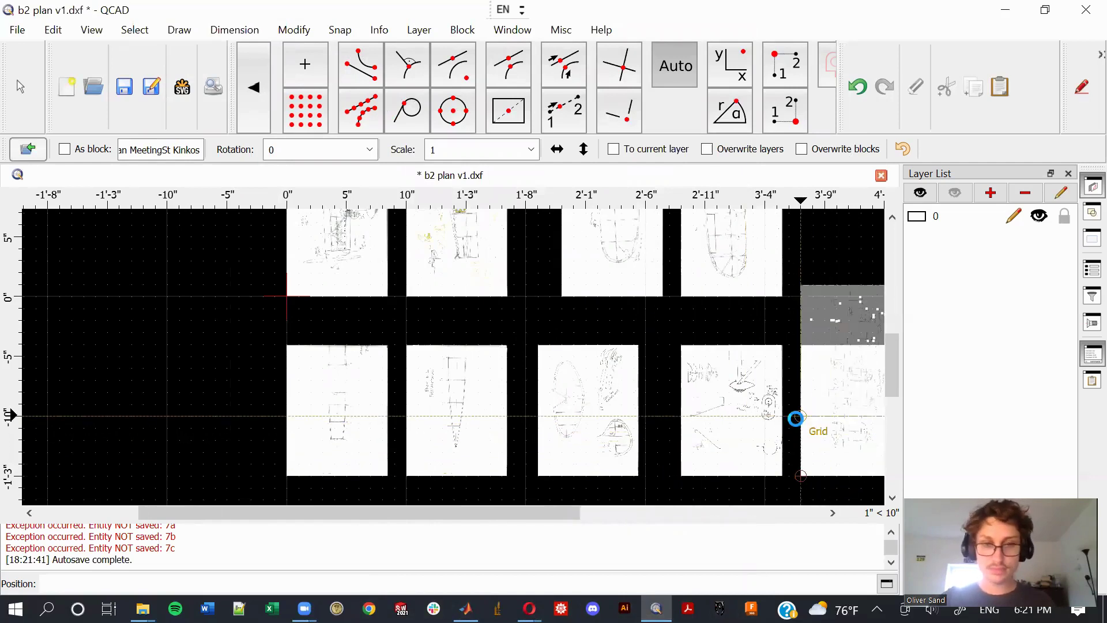
click(800, 415)
Reopen the scan PDF for another page import, then abandon it.
double_click(425, 154)
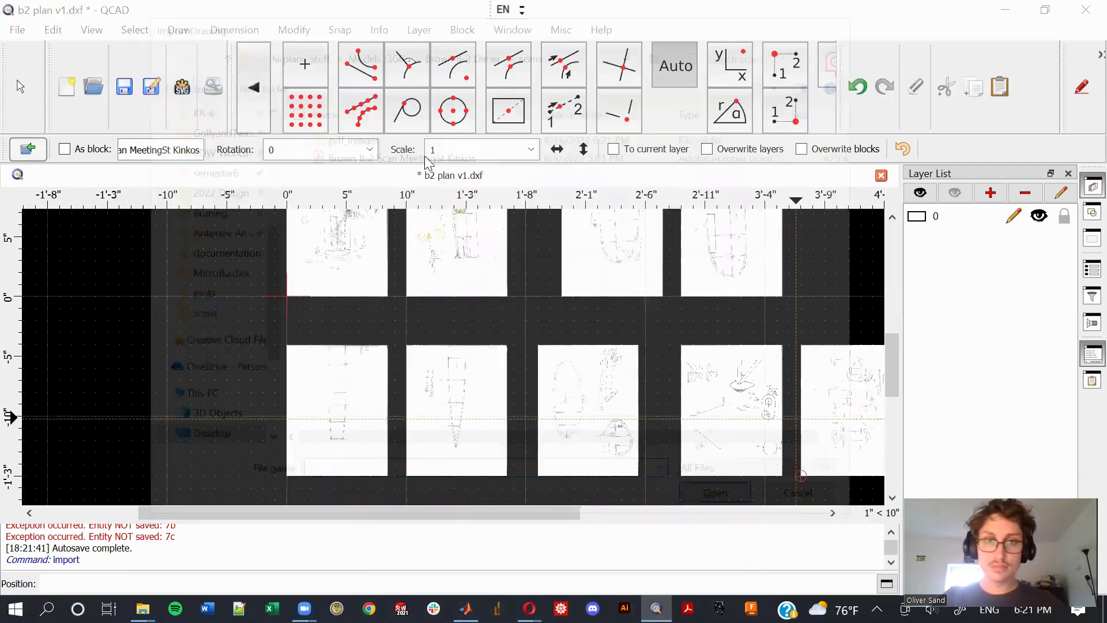
click(440, 43)
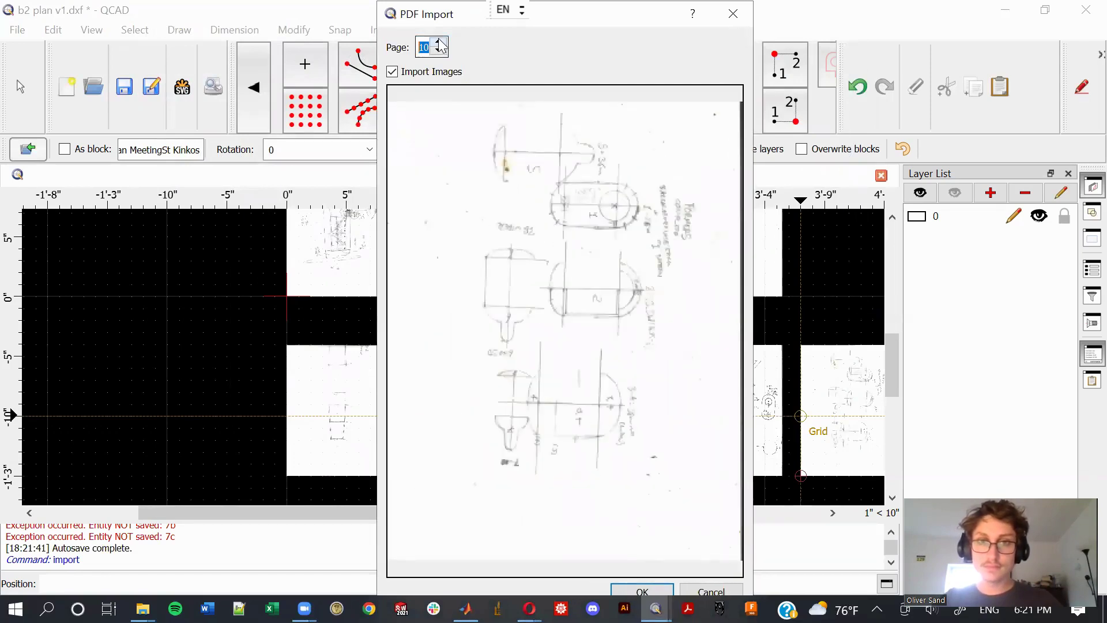
click(439, 50)
click(438, 42)
click(733, 13)
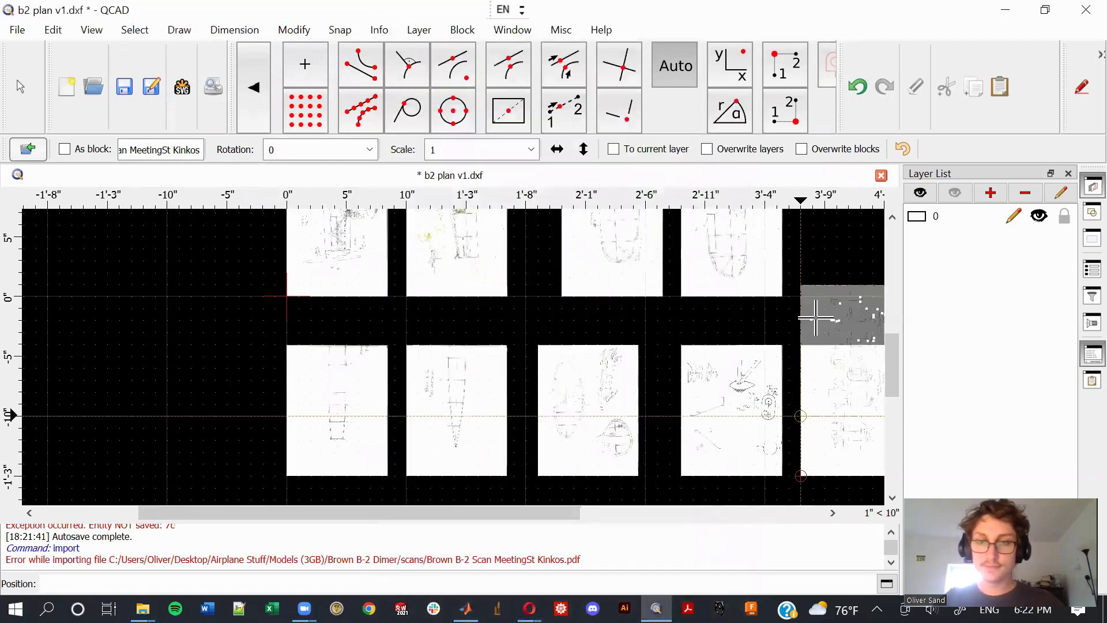
Cancel the pending import and pan across the scanned pages.
scroll(801, 306, down, 1)
key(Escape)
mouse_move(814, 310)
middle_down()
mouse_move(576, 324)
mouse_move(489, 363)
mouse_move(451, 337)
mouse_move(478, 282)
mouse_move(468, 280)
middle_up()
scroll(563, 331, down, 3)
scroll(456, 336, up, 1)
scroll(459, 278, down, 1)
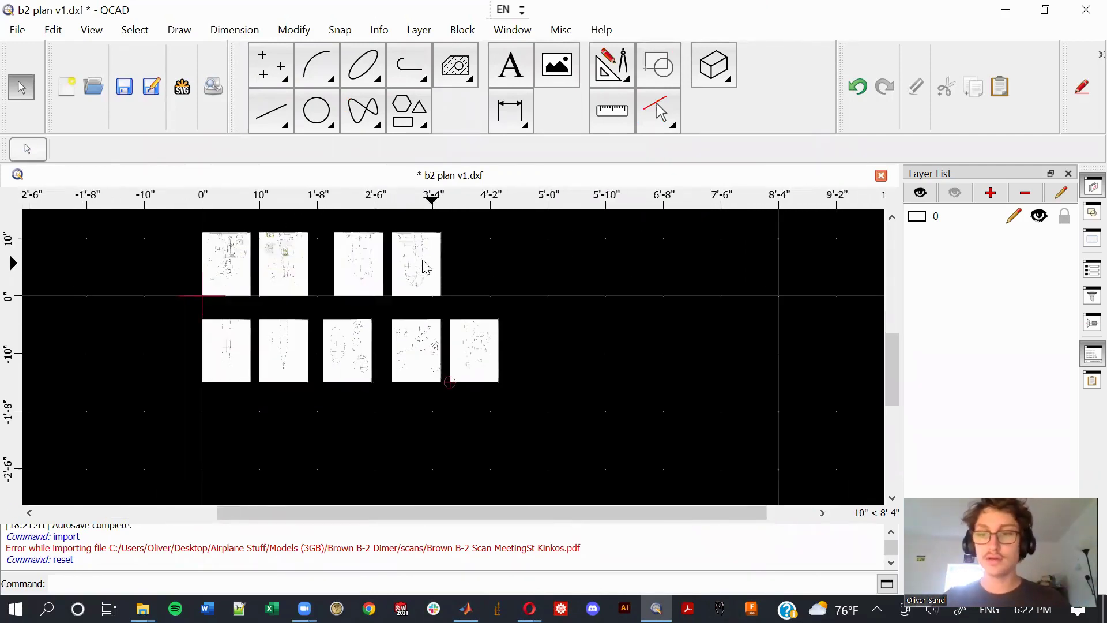
scroll(425, 266, up, 5)
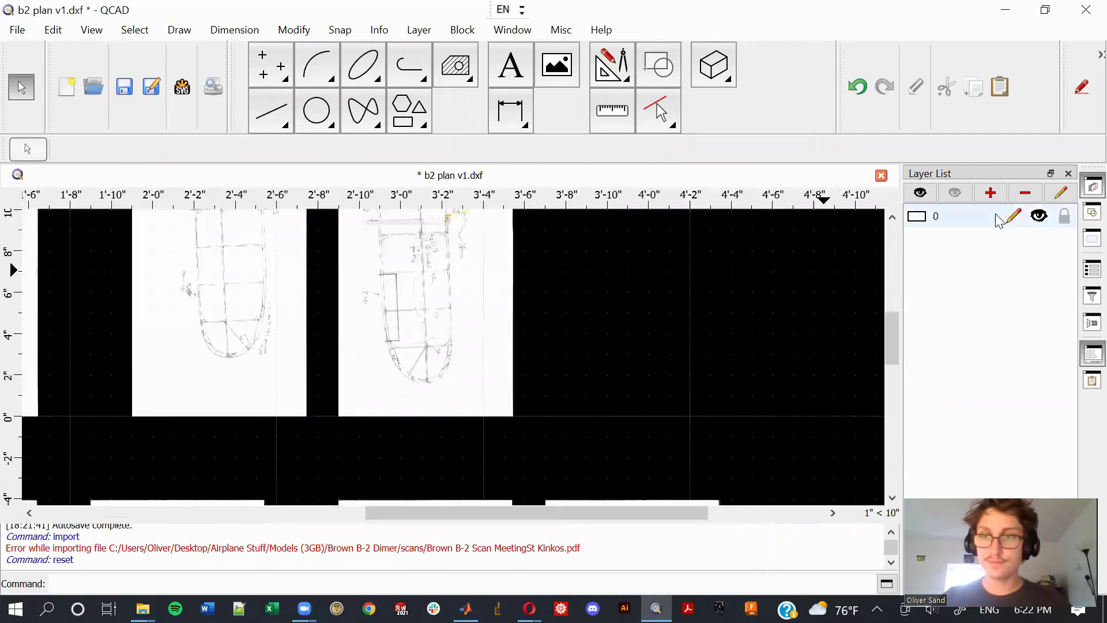
Create a new layer named construction with colour Cyan.
click(990, 196)
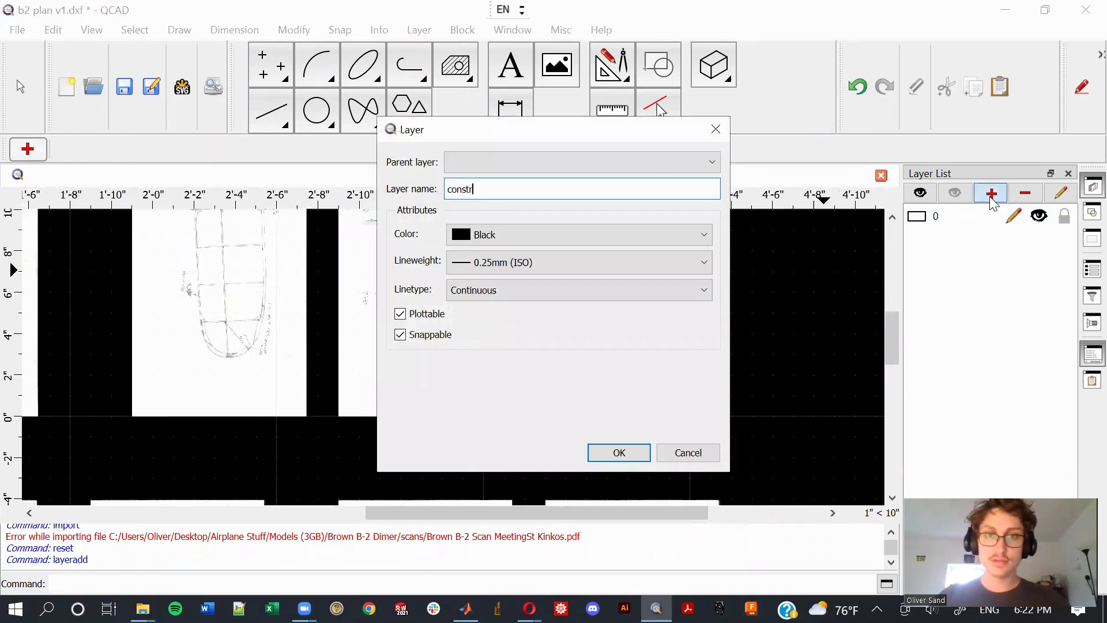
click(526, 234)
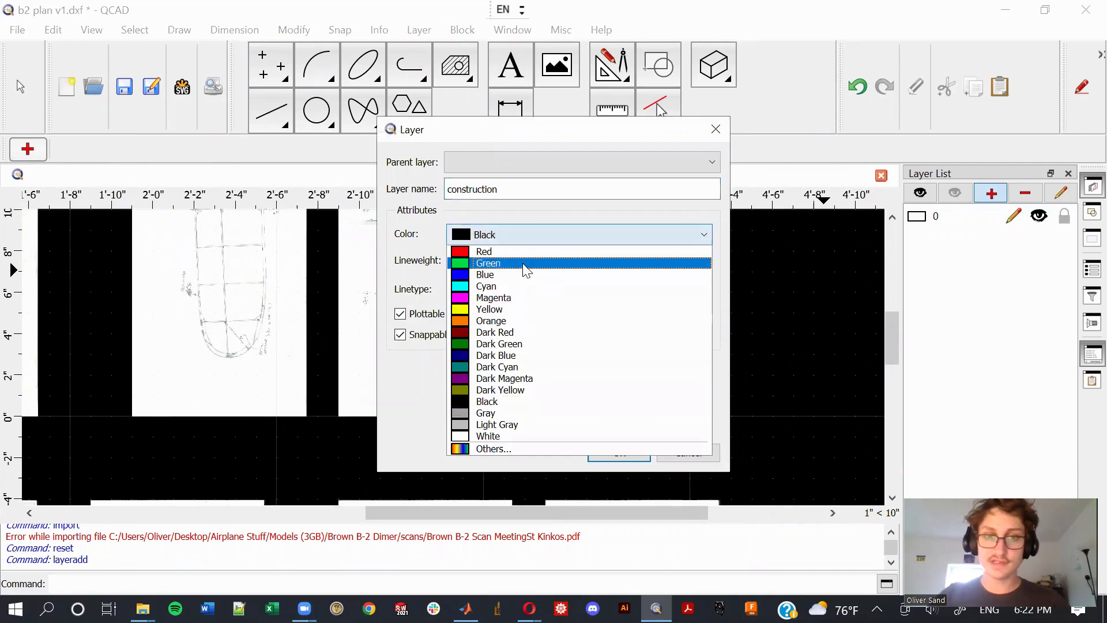
click(515, 284)
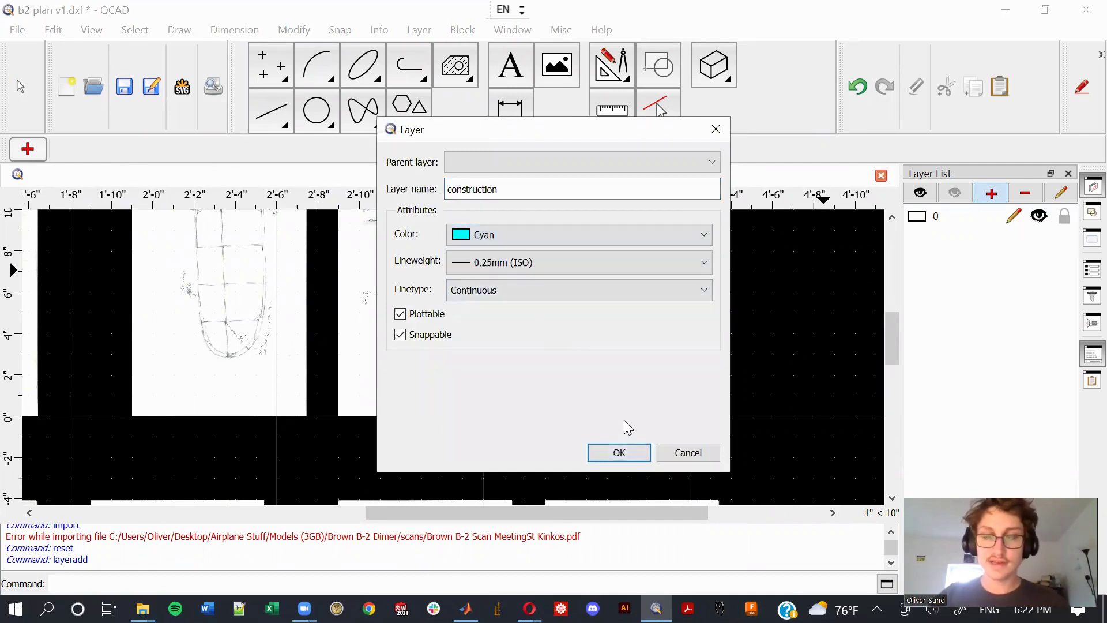
click(620, 454)
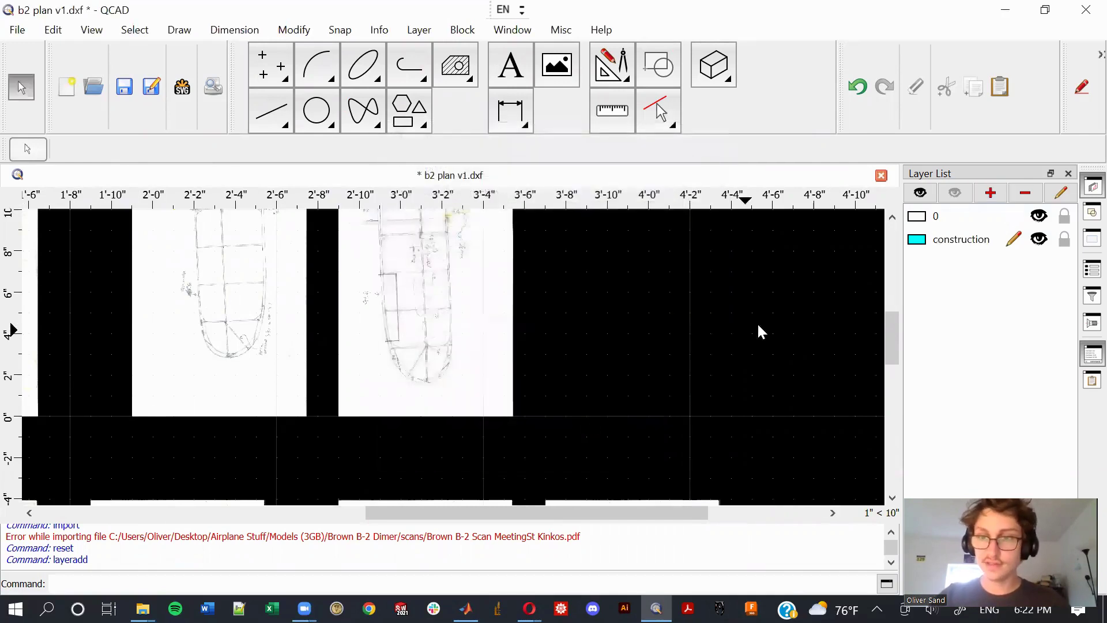
scroll(655, 306, down, 2)
drag(601, 356, 222, 273)
click(714, 277)
click(1064, 216)
click(961, 239)
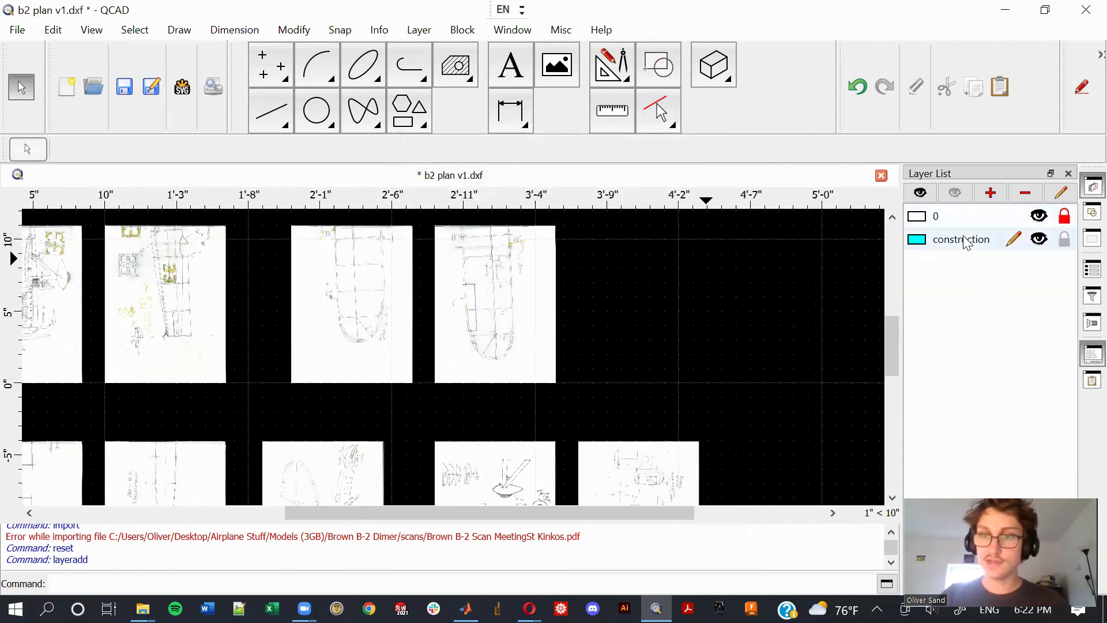
click(289, 118)
click(364, 297)
click(564, 312)
click(406, 397)
click(435, 282)
key(ctrl+z)
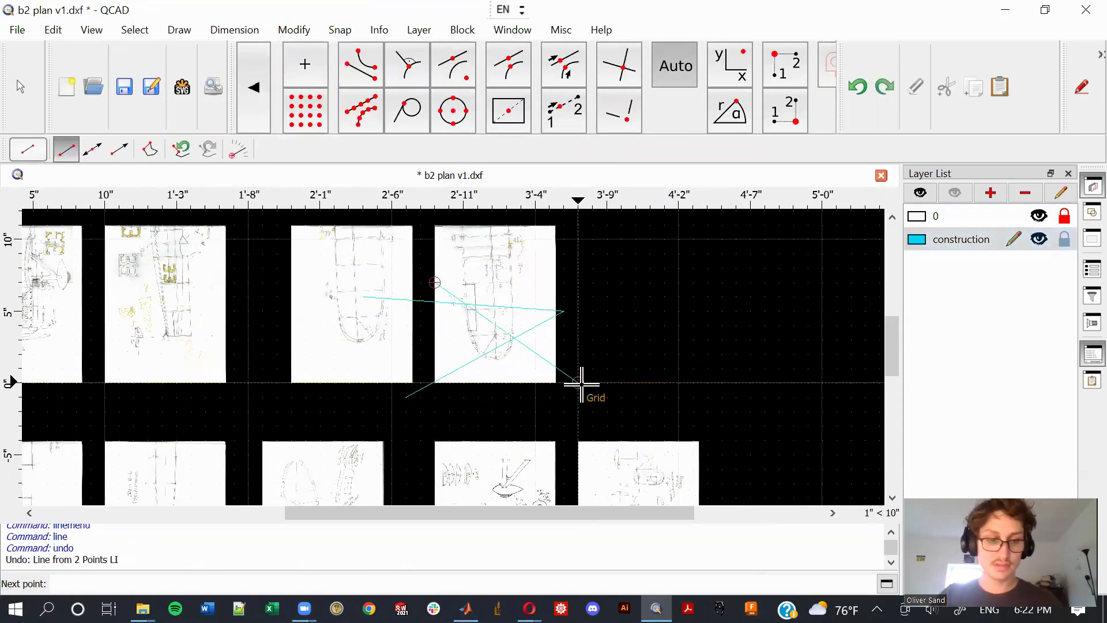
key(Escape)
drag(629, 408, 215, 210)
key(Delete)
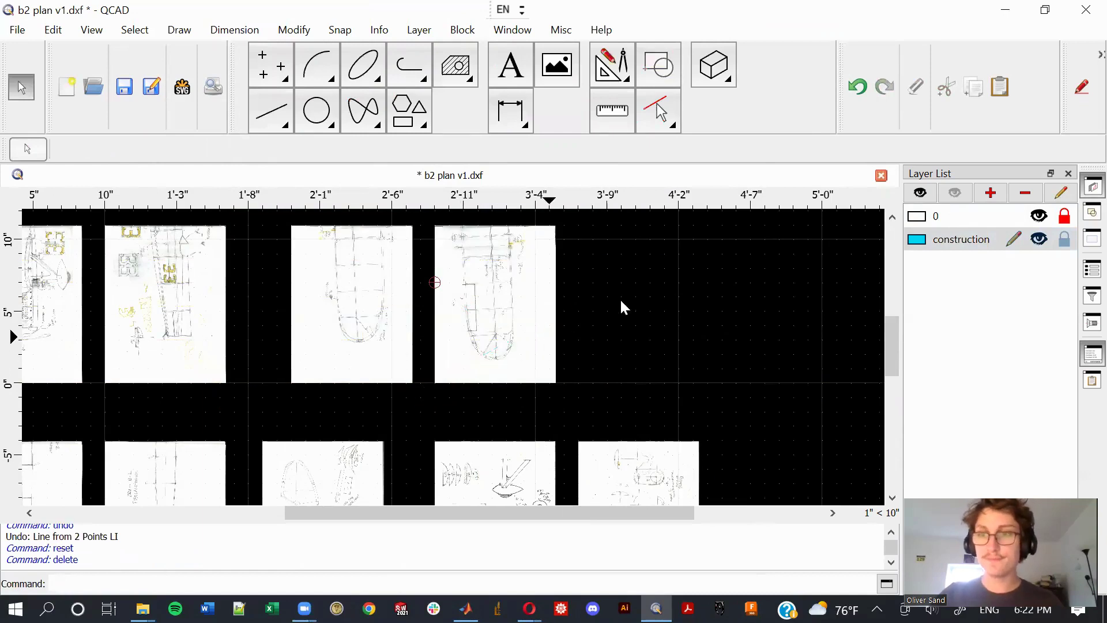
click(1066, 217)
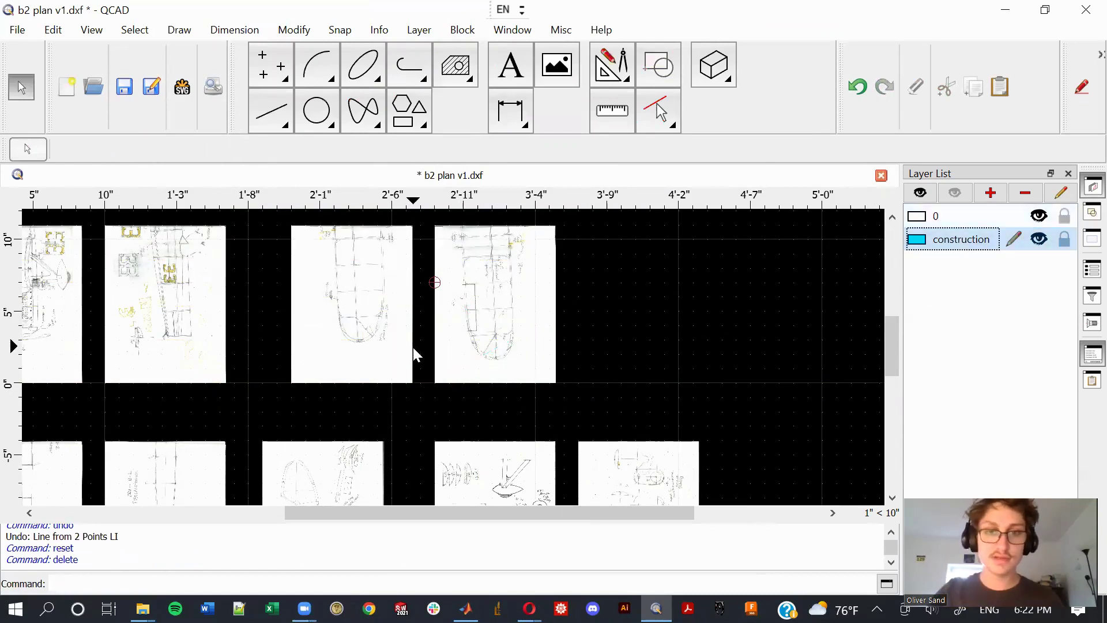
scroll(353, 294, up, 1)
middle_drag(353, 294, 663, 341)
middle_drag(317, 338, 370, 339)
scroll(577, 323, down, 1)
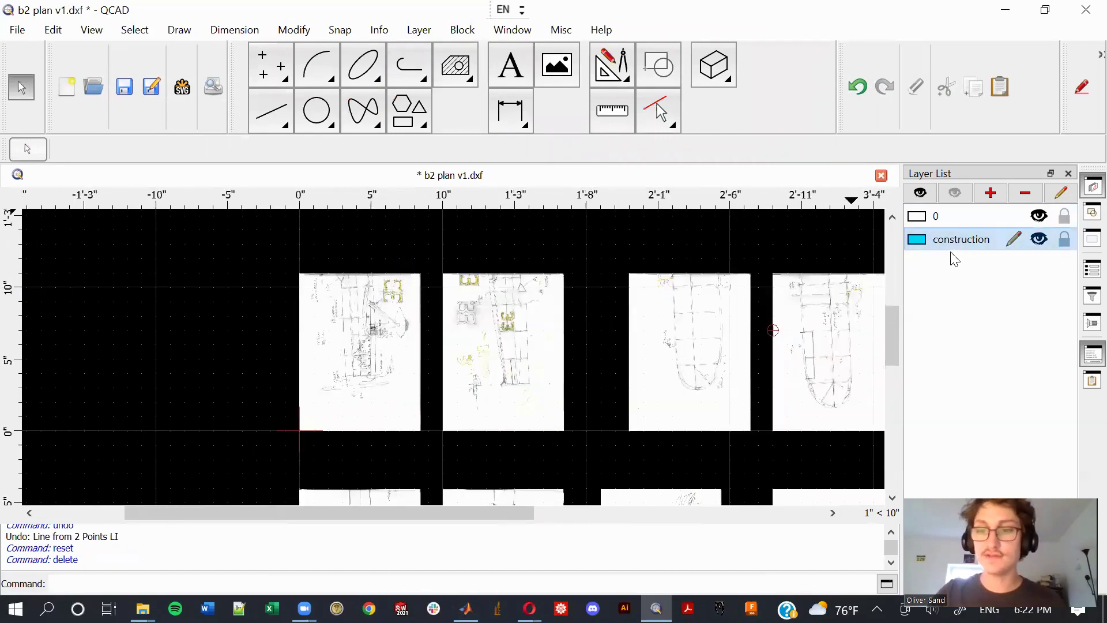
Start a two-point line with Free snap at the bottom of the vertical pencil line.
click(274, 113)
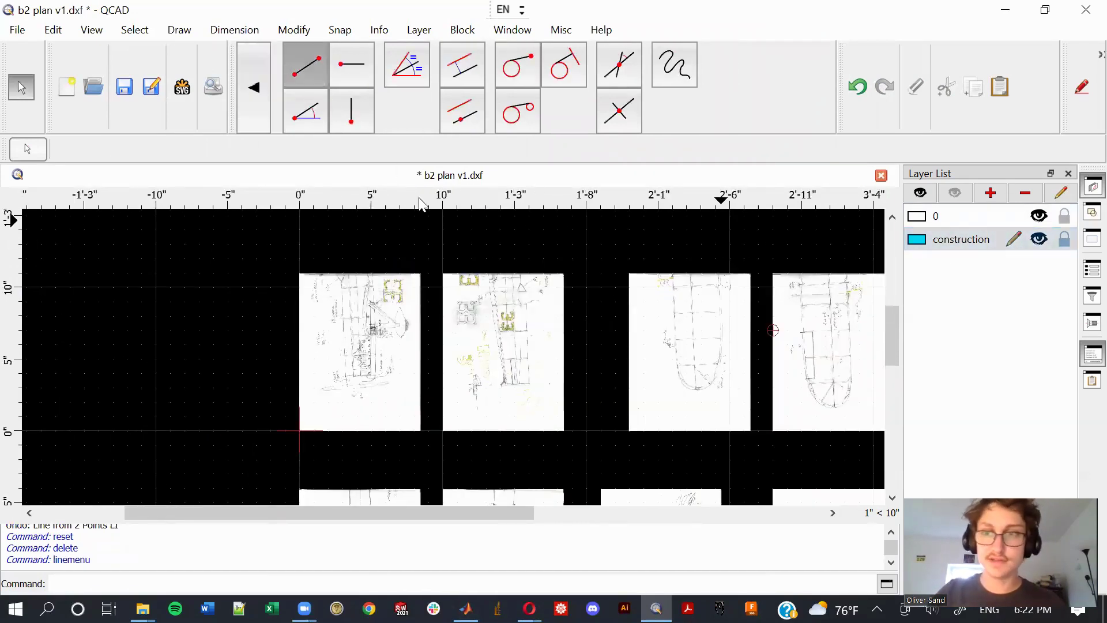
key(l)
key(i)
scroll(357, 306, up, 6)
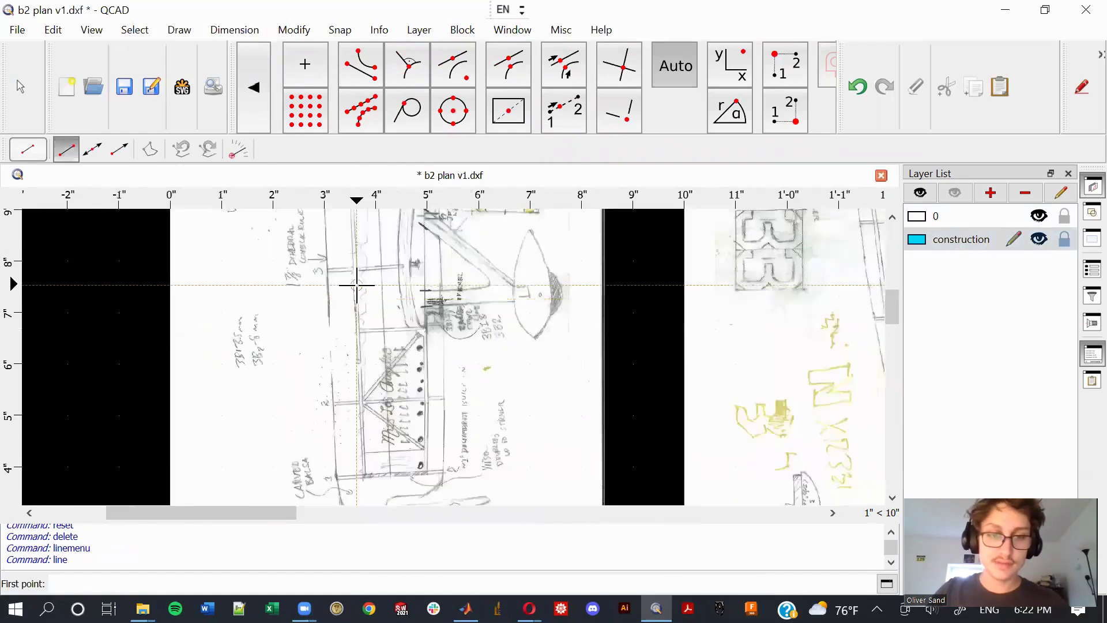
key(f)
key(r)
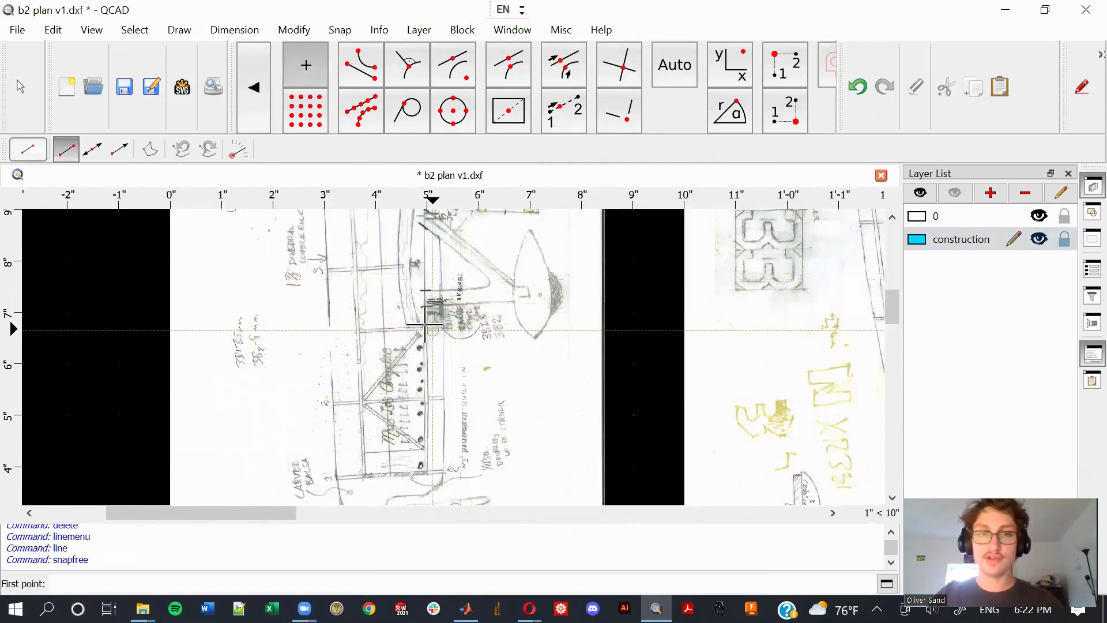
scroll(339, 439, up, 3)
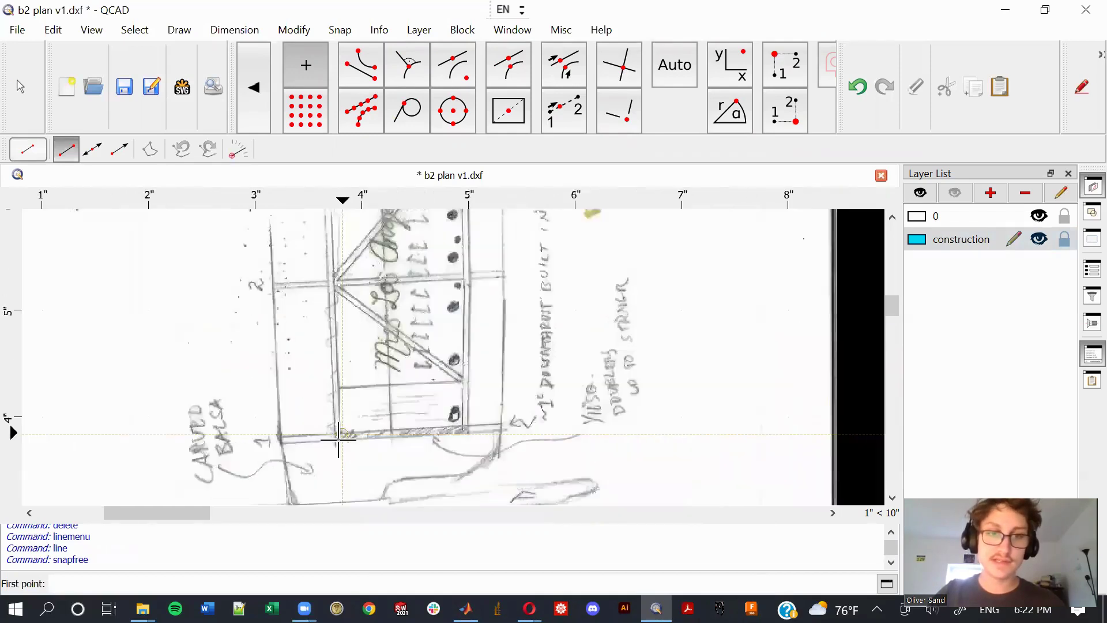
scroll(339, 440, up, 5)
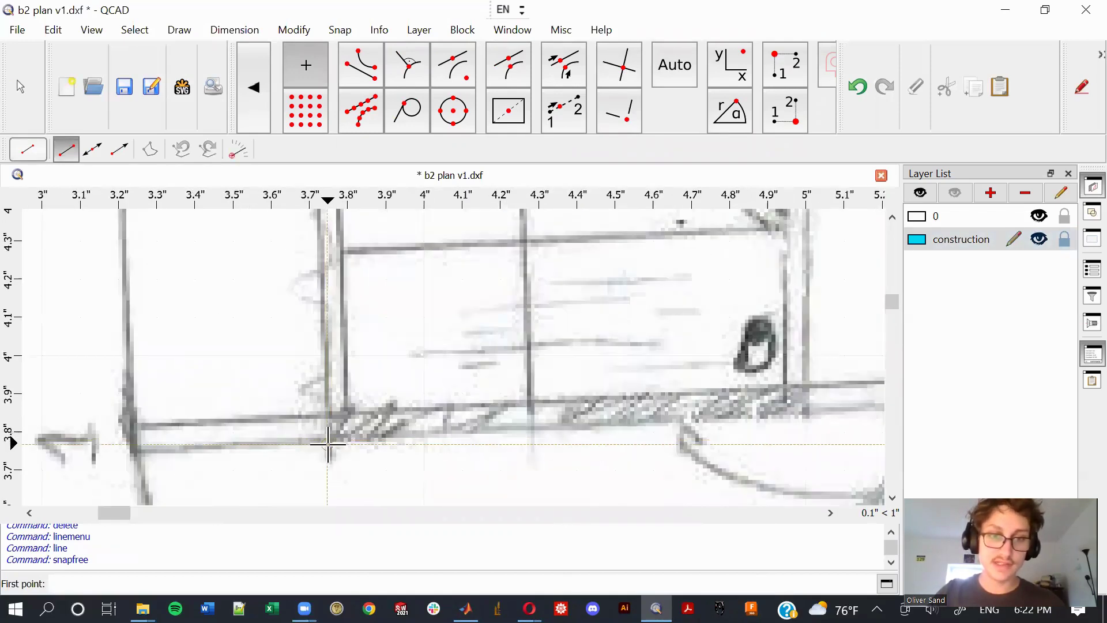
click(328, 445)
Pan and zoom the view up toward the page's top edge to reach the line's end.
scroll(327, 444, down, 5)
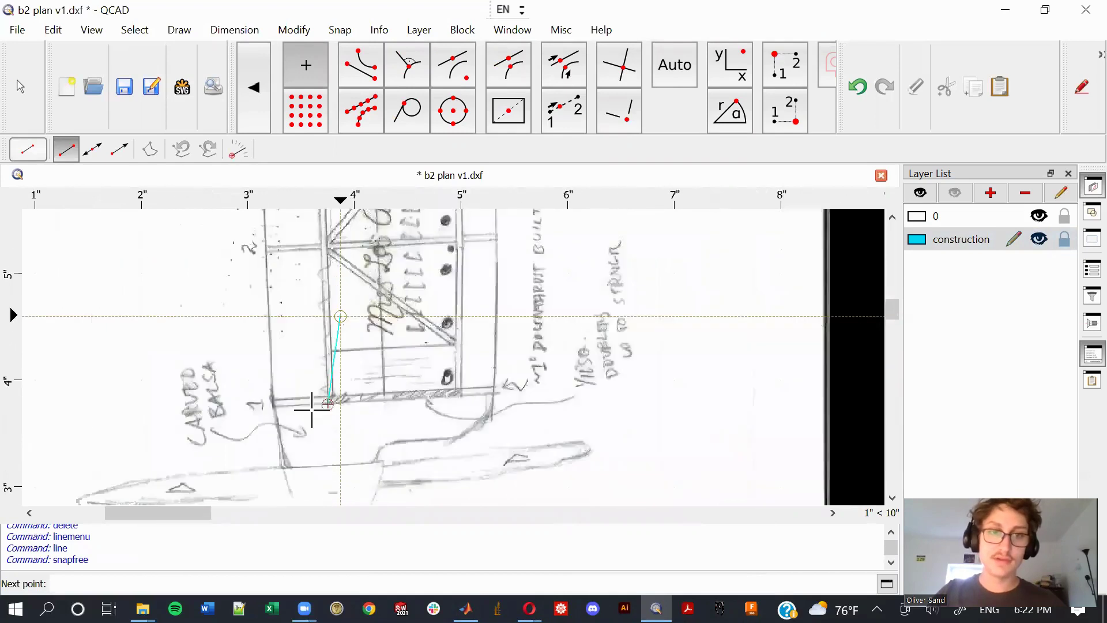
scroll(312, 408, down, 4)
middle_drag(293, 408, 285, 476)
scroll(286, 397, up, 2)
scroll(284, 328, up, 8)
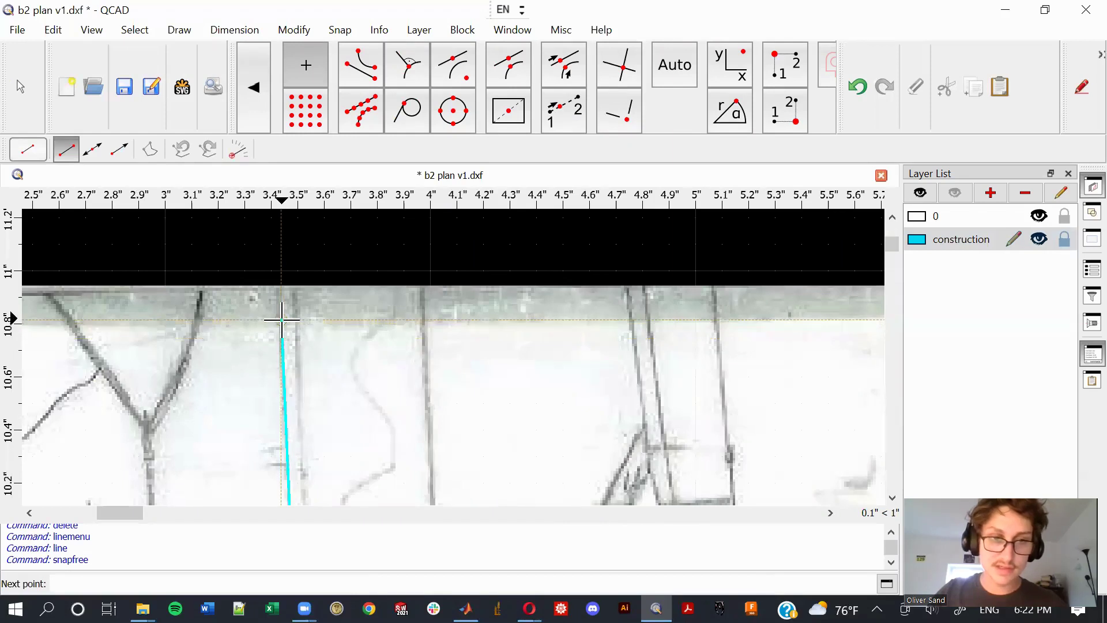
scroll(282, 319, down, 12)
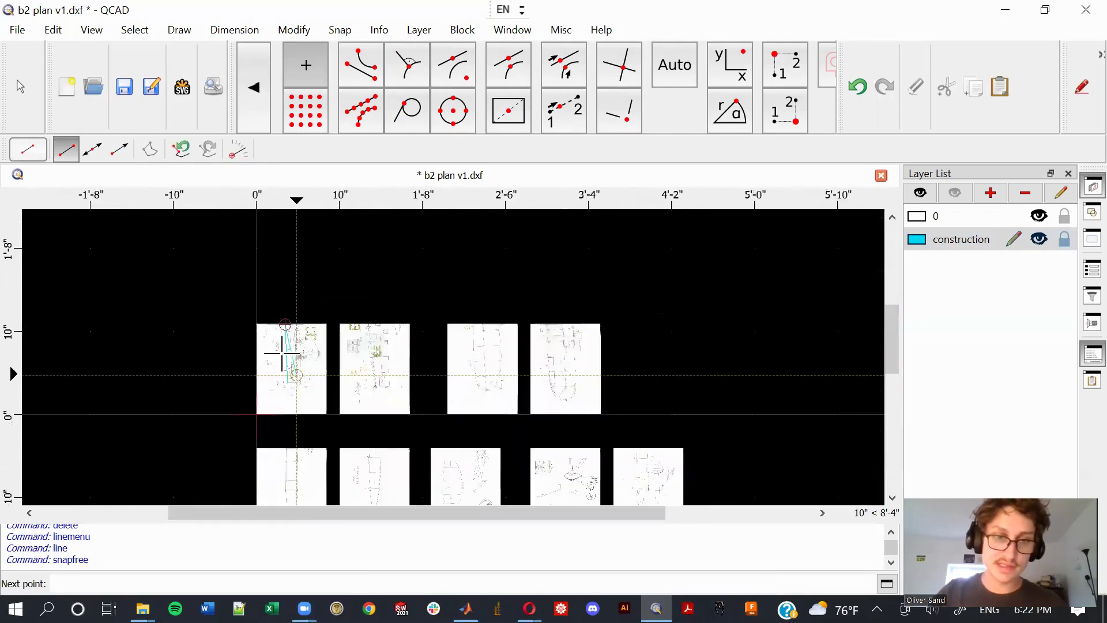
scroll(276, 323, up, 5)
scroll(279, 320, up, 3)
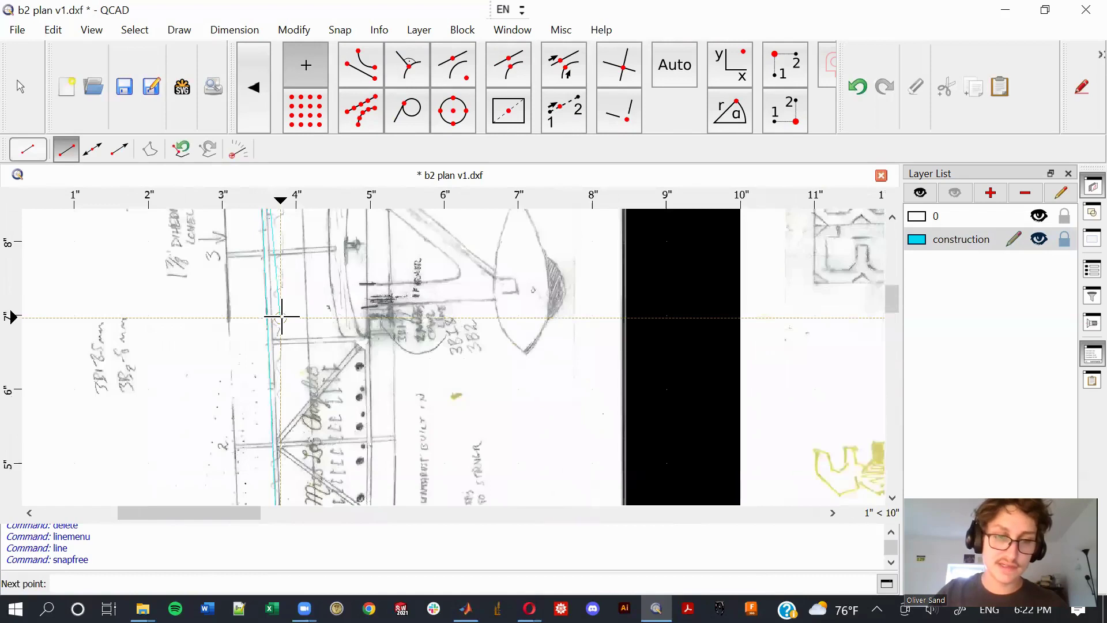
scroll(298, 385, down, 3)
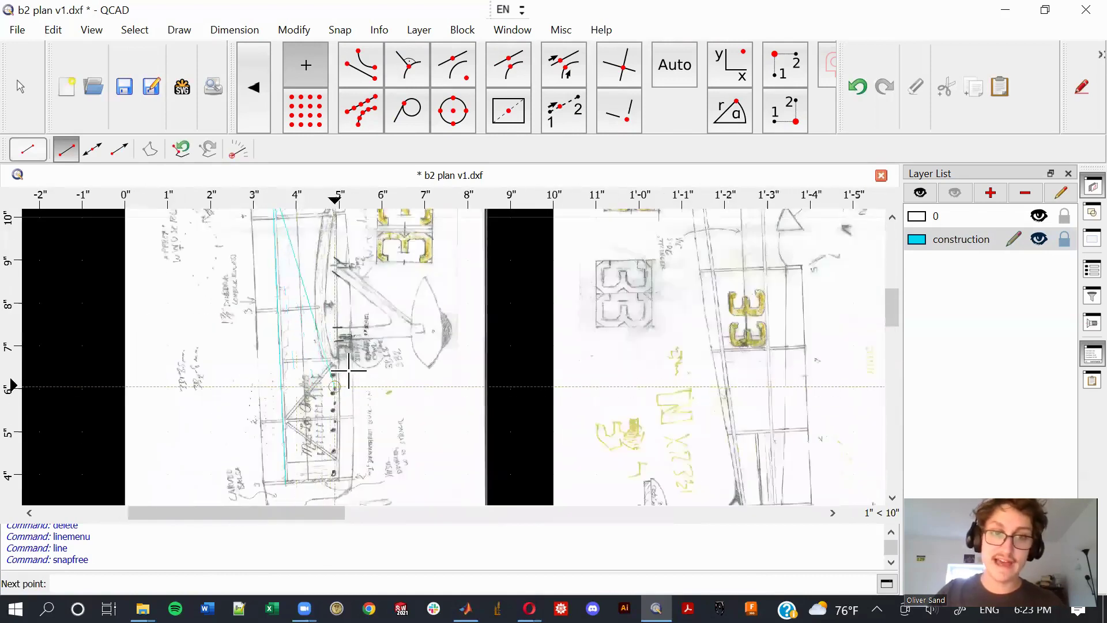
scroll(361, 350, up, 1)
middle_drag(359, 344, 345, 288)
scroll(340, 295, down, 1)
Stop drawing lines and lock layer 0 again.
key(Escape)
scroll(305, 346, down, 4)
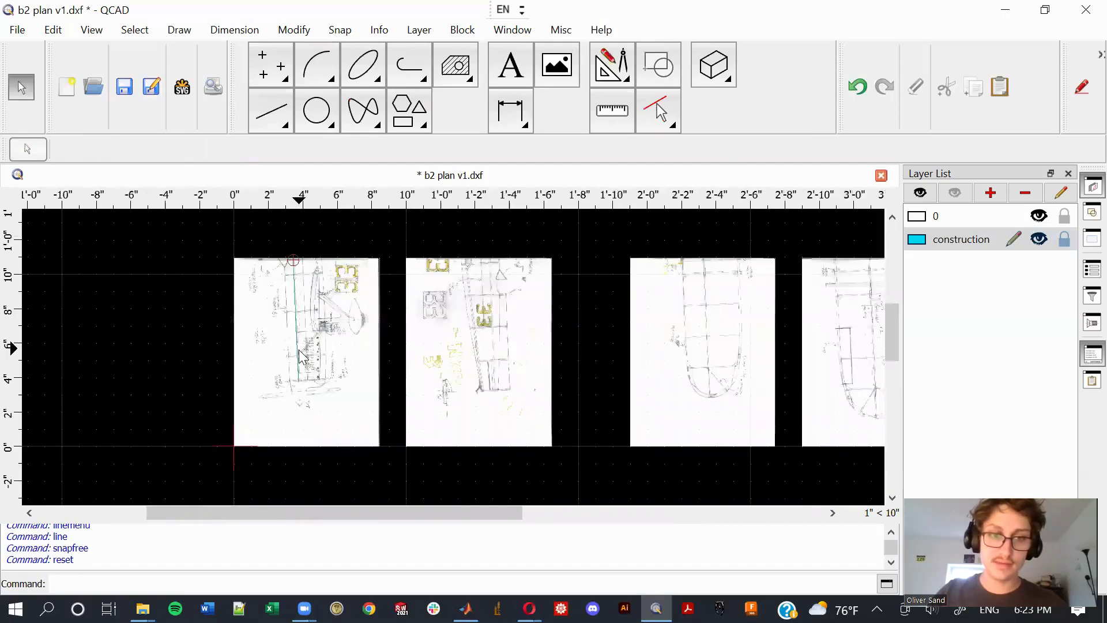
click(1064, 218)
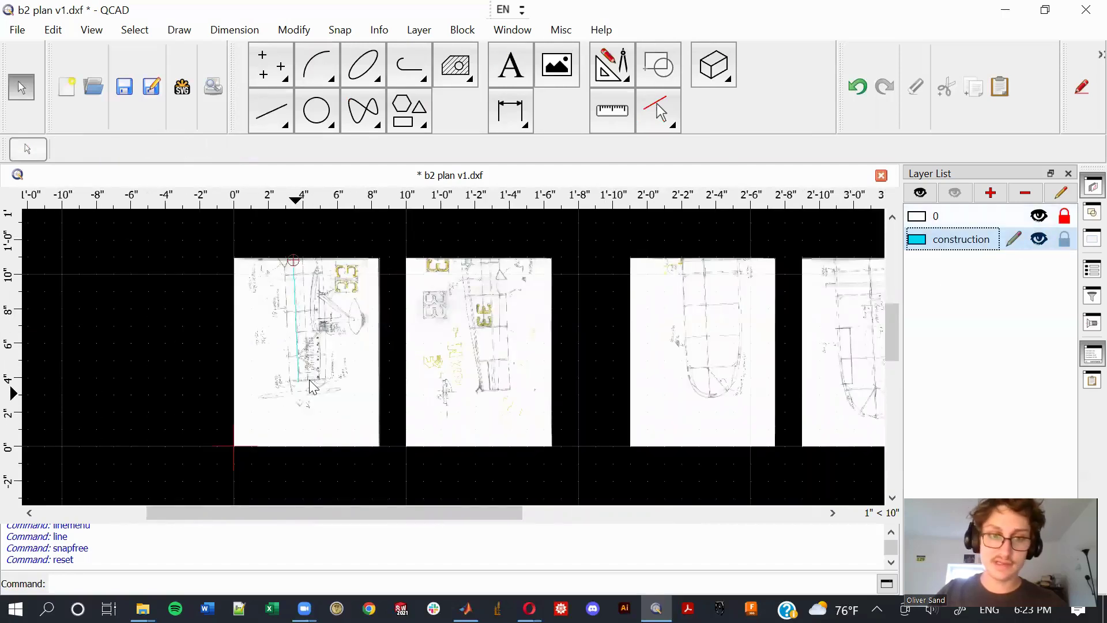
Draw a 2-inch horizontal construction line on the sketch with reference point set to Start.
click(283, 112)
click(306, 64)
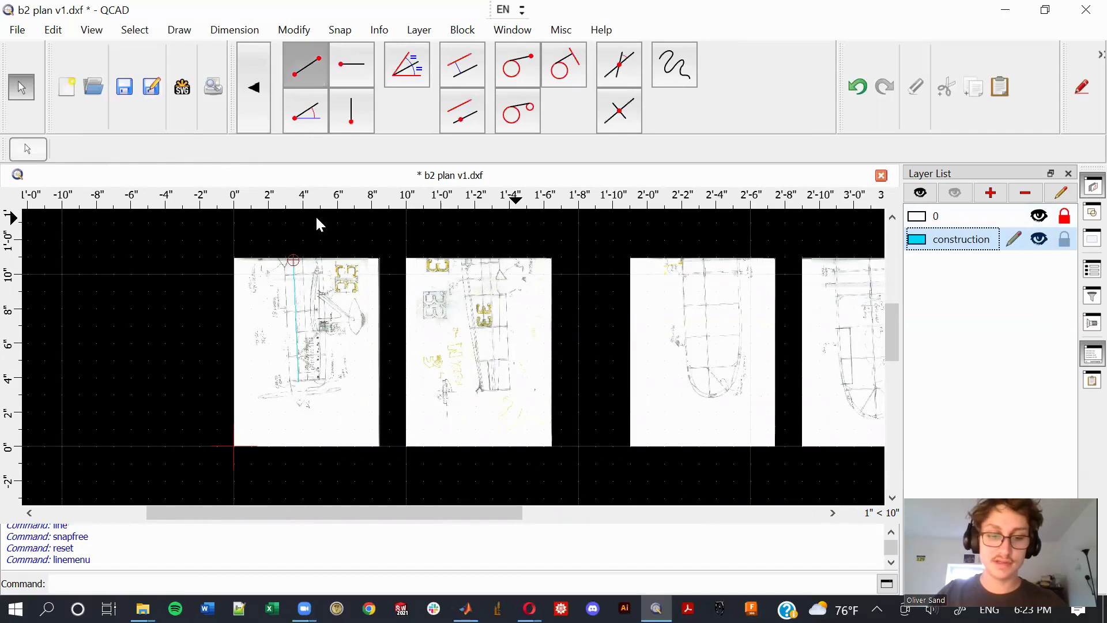
scroll(282, 395, up, 3)
scroll(310, 376, up, 4)
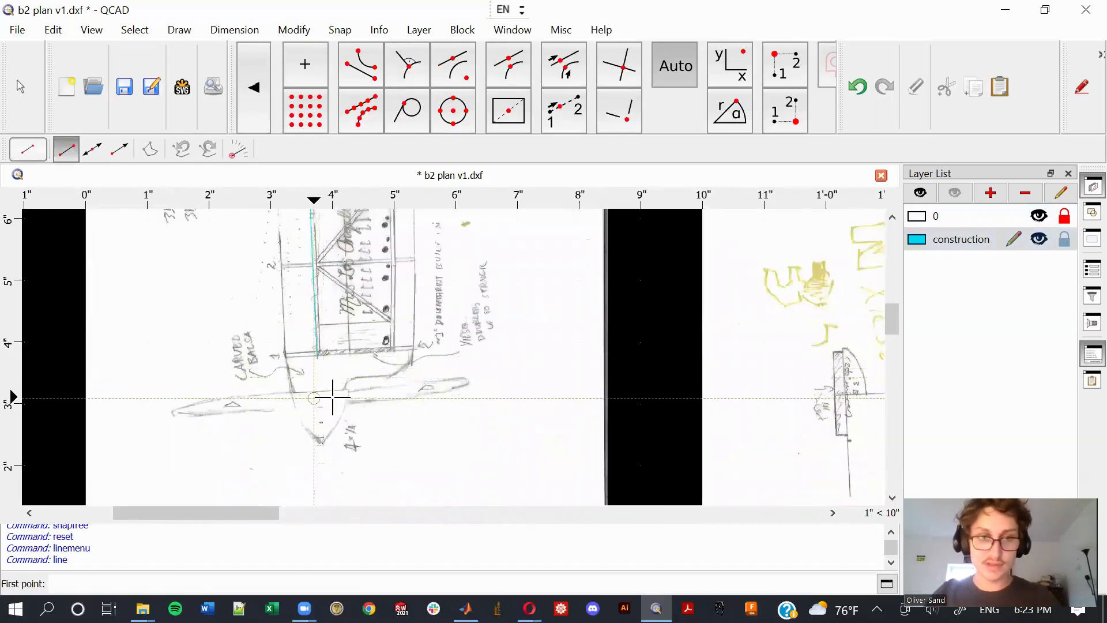
key(l)
key(h)
double_click(245, 154)
text(9)
key(BackSpace)
text(2)
click(385, 151)
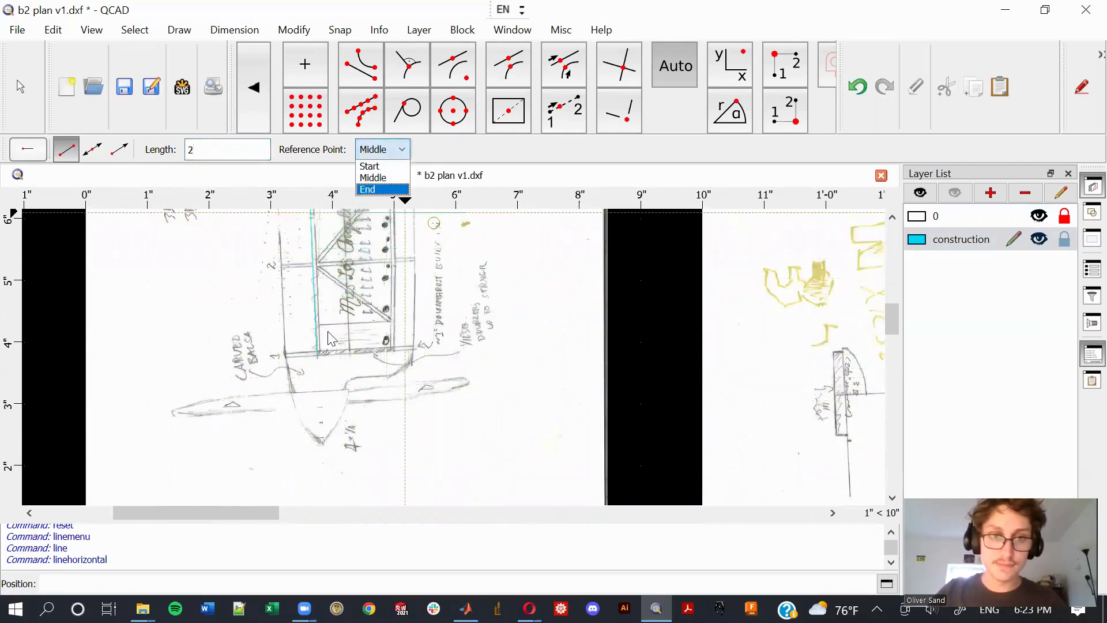
click(371, 166)
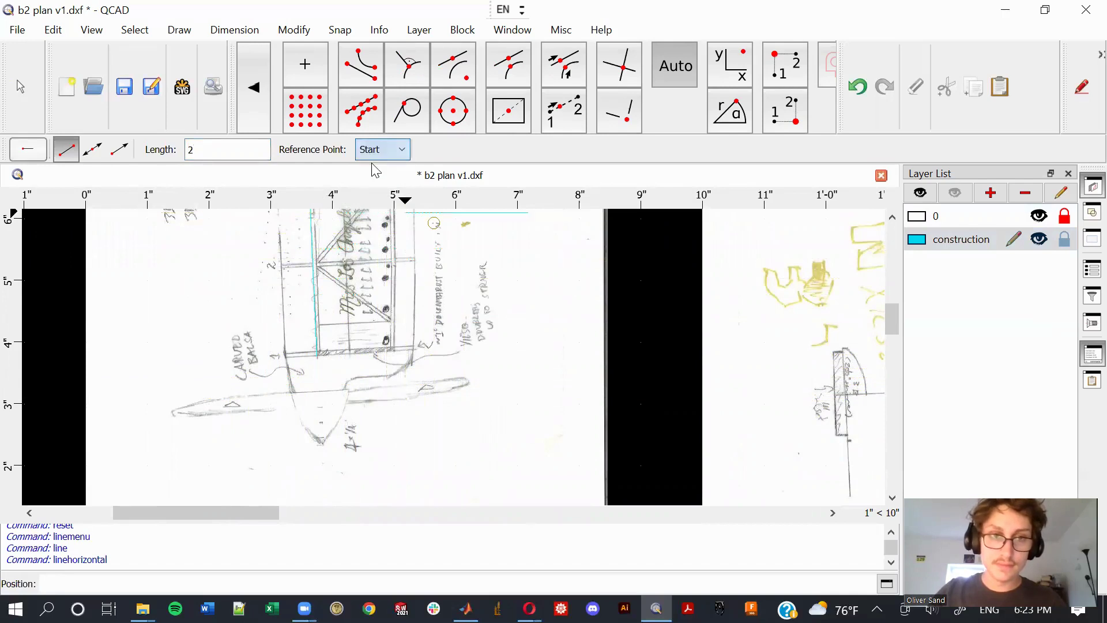
click(317, 357)
key(Escape)
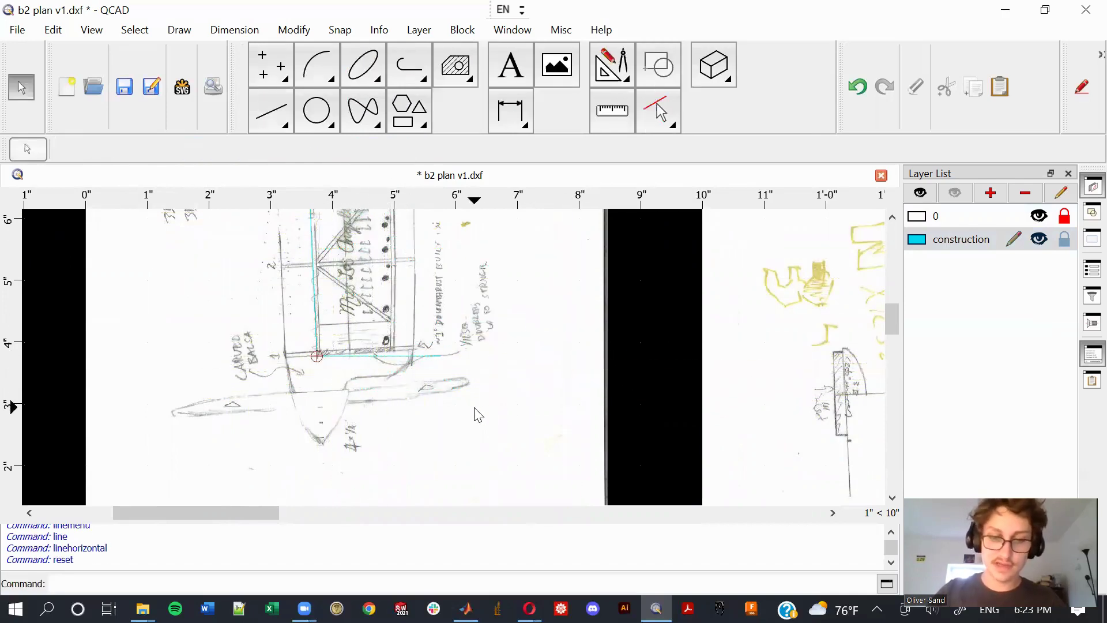
Measure the angle between the horizontal line and the sketch's vertical line (about 92.5°).
key(i)
key(a)
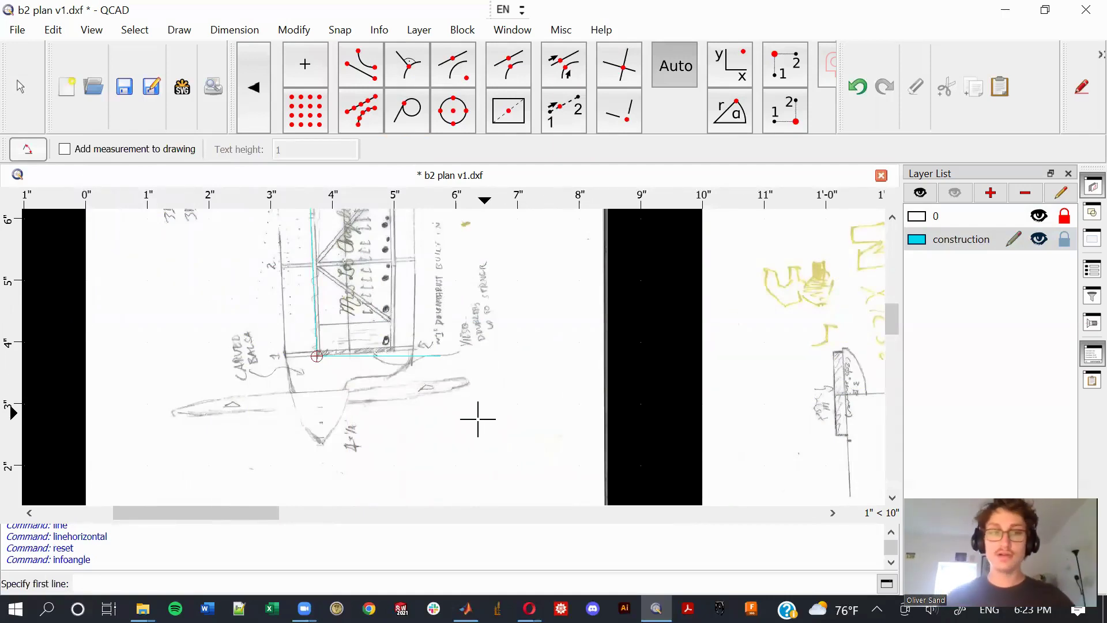
scroll(368, 404, up, 3)
click(330, 303)
click(262, 260)
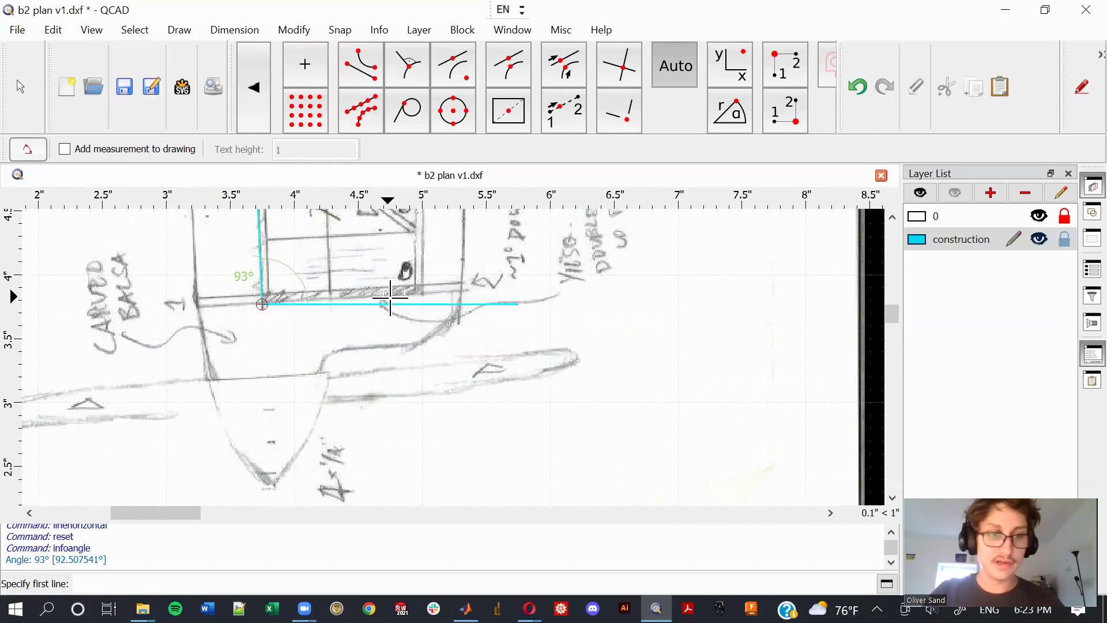
scroll(391, 296, down, 5)
key(Escape)
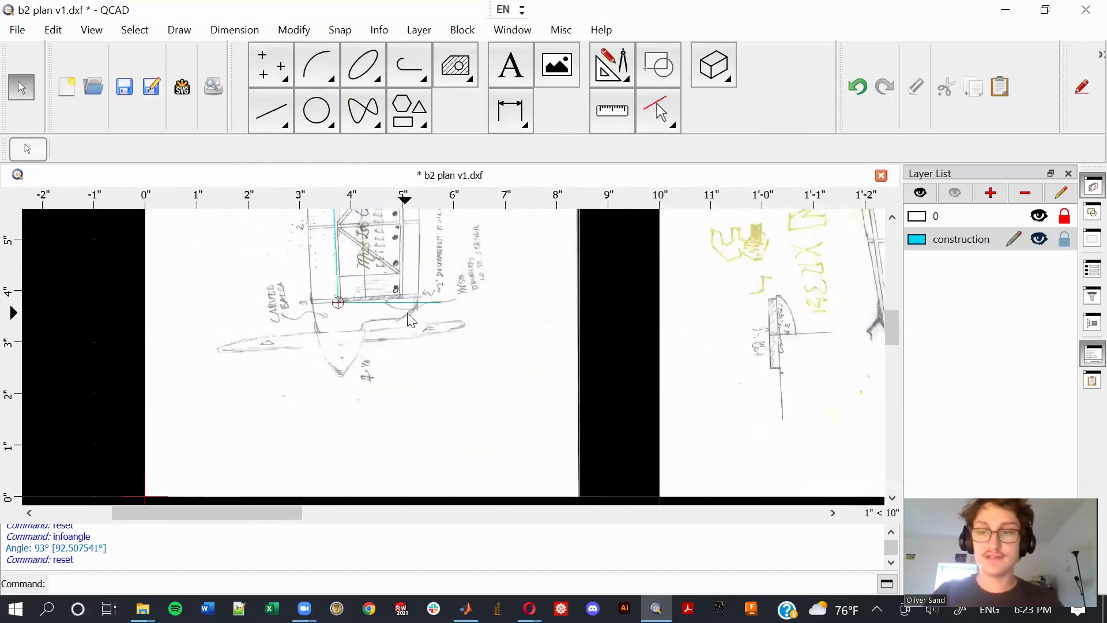
Delete the horizontal reference line.
click(431, 326)
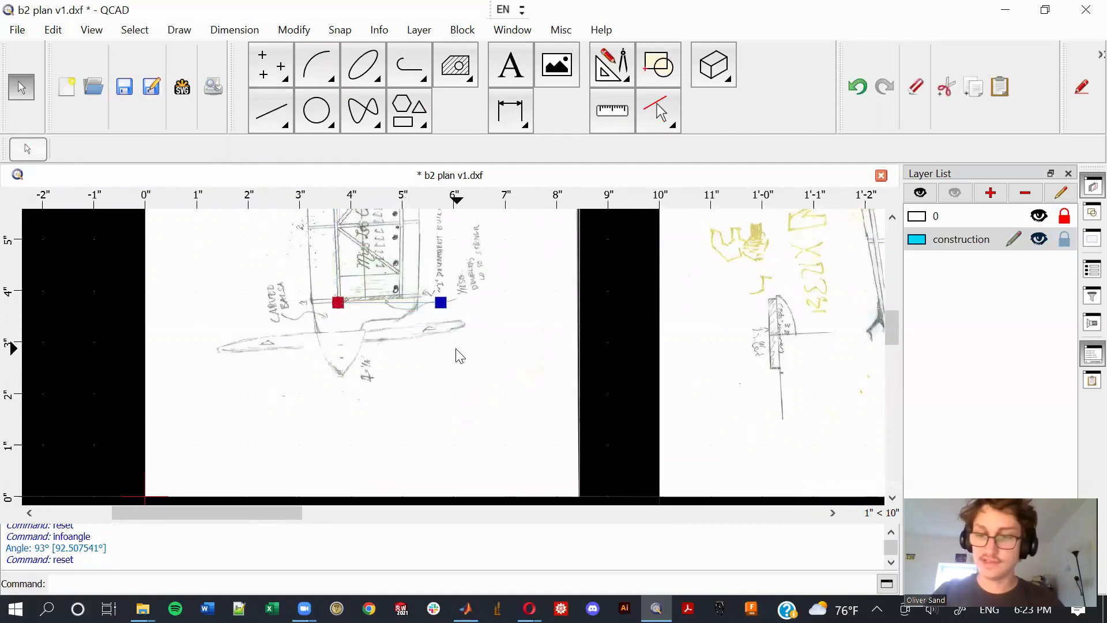
key(Delete)
scroll(496, 321, down, 4)
scroll(510, 316, down, 3)
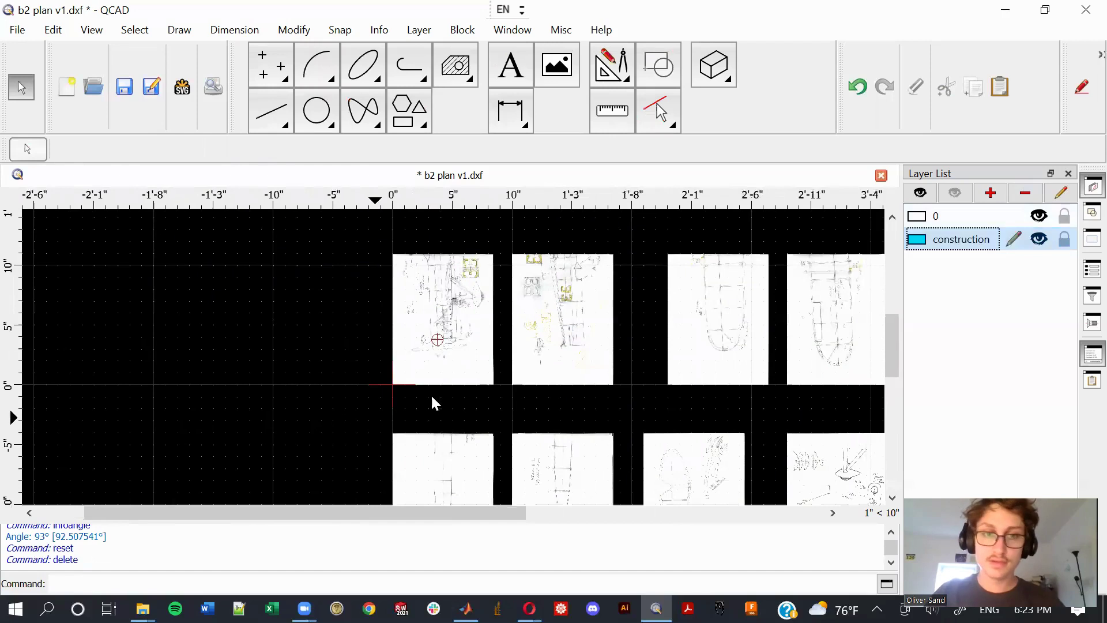
Move the first sketch image to the left without keeping the original.
click(387, 348)
key(m)
key(v)
click(433, 371)
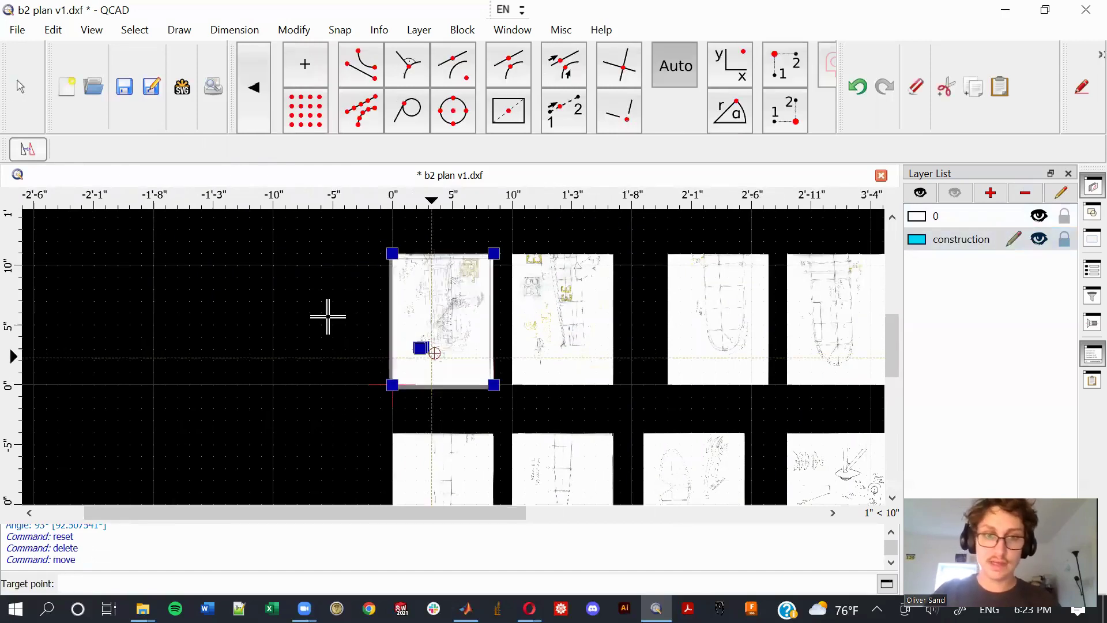
click(225, 274)
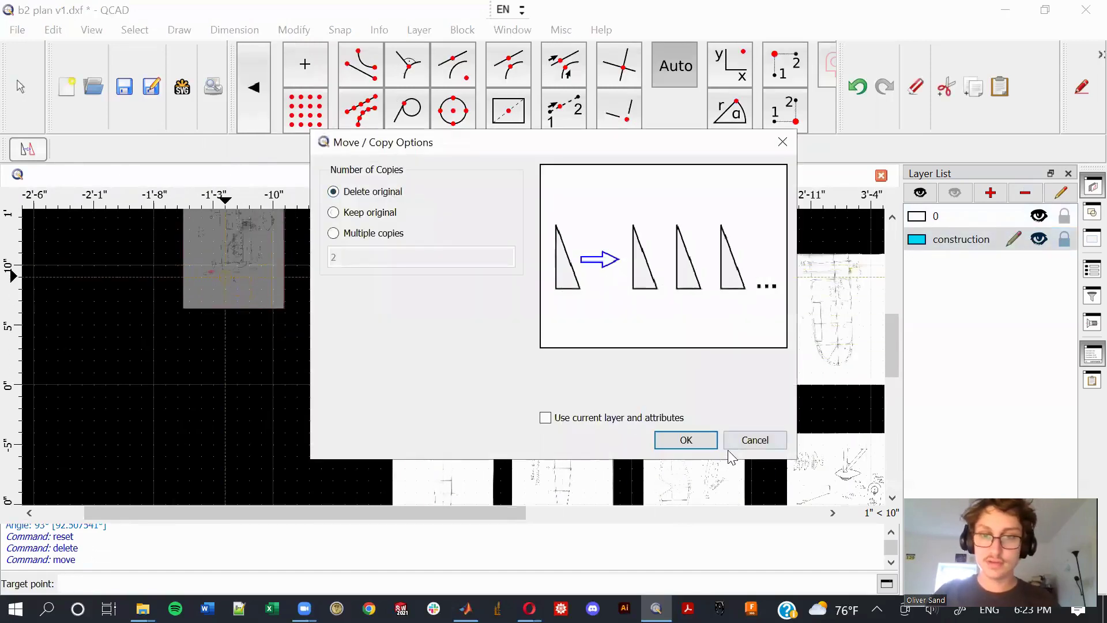
click(715, 441)
Window-select the stray scattered points left near the sketch and delete them.
scroll(458, 295, up, 3)
scroll(460, 298, up, 3)
drag(584, 426, 381, 279)
scroll(576, 357, down, 5)
scroll(308, 227, up, 6)
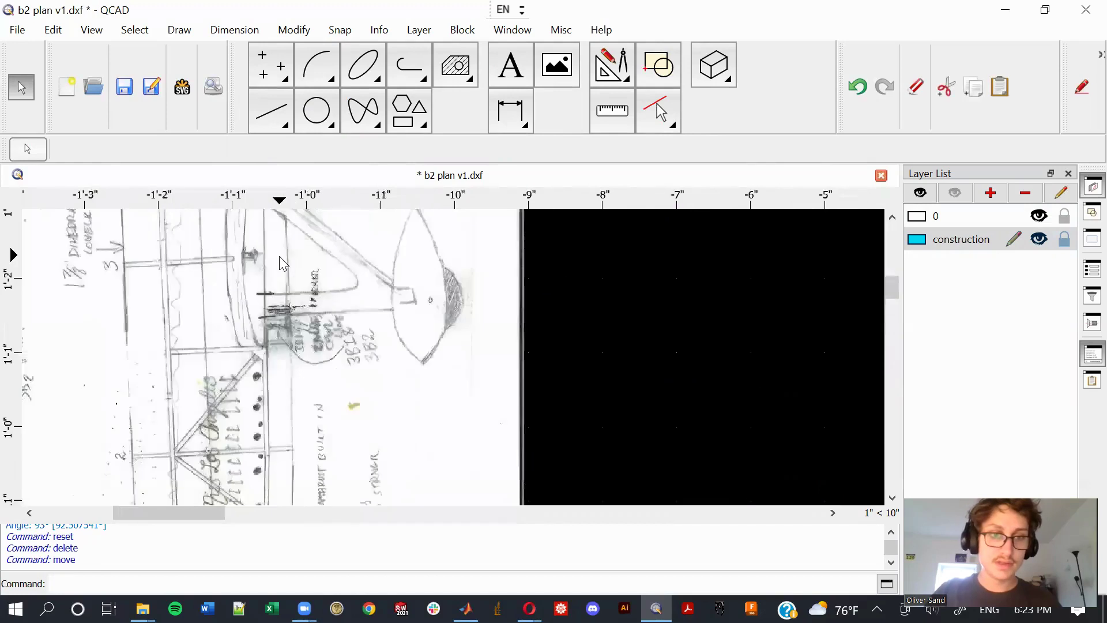
mouse_move(167, 370)
middle_down()
mouse_move(300, 352)
mouse_move(323, 337)
middle_up()
scroll(327, 338, up, 6)
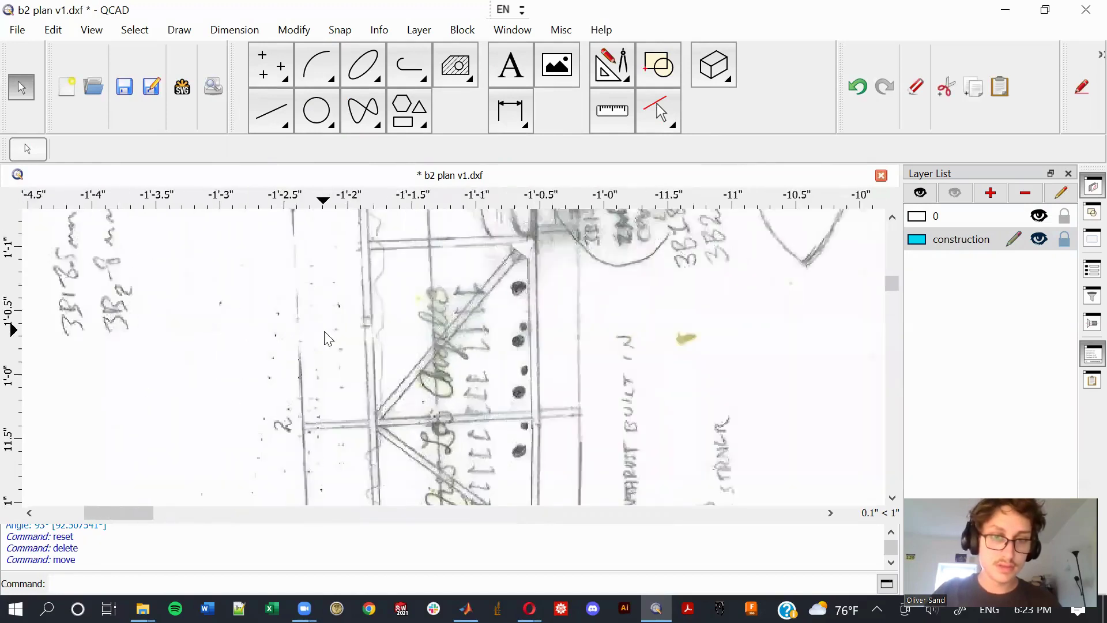
scroll(328, 337, down, 8)
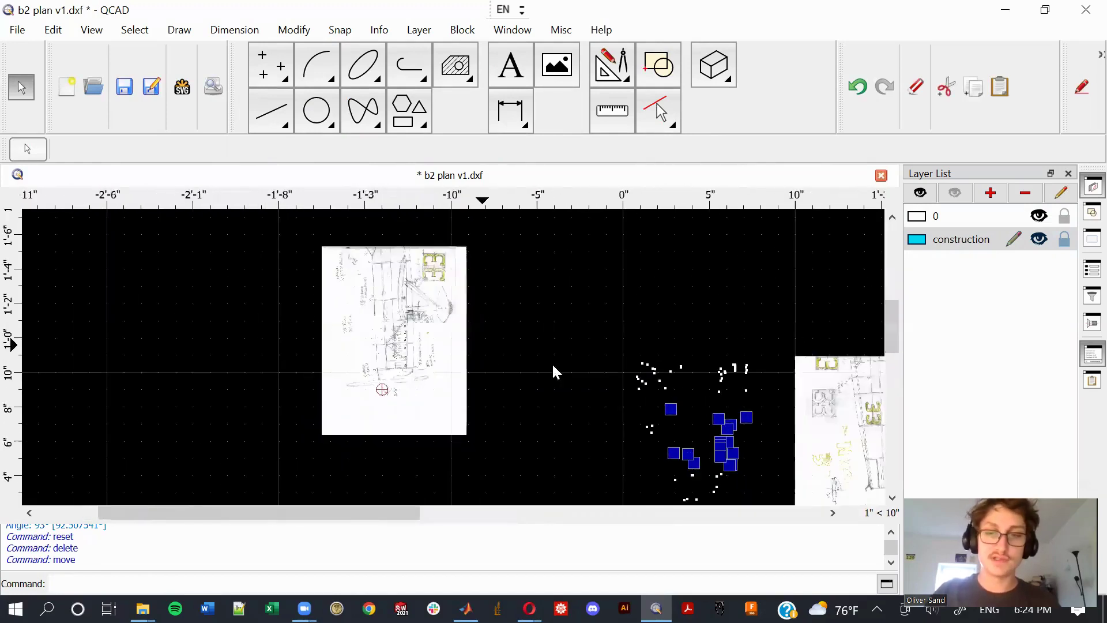
scroll(534, 333, down, 2)
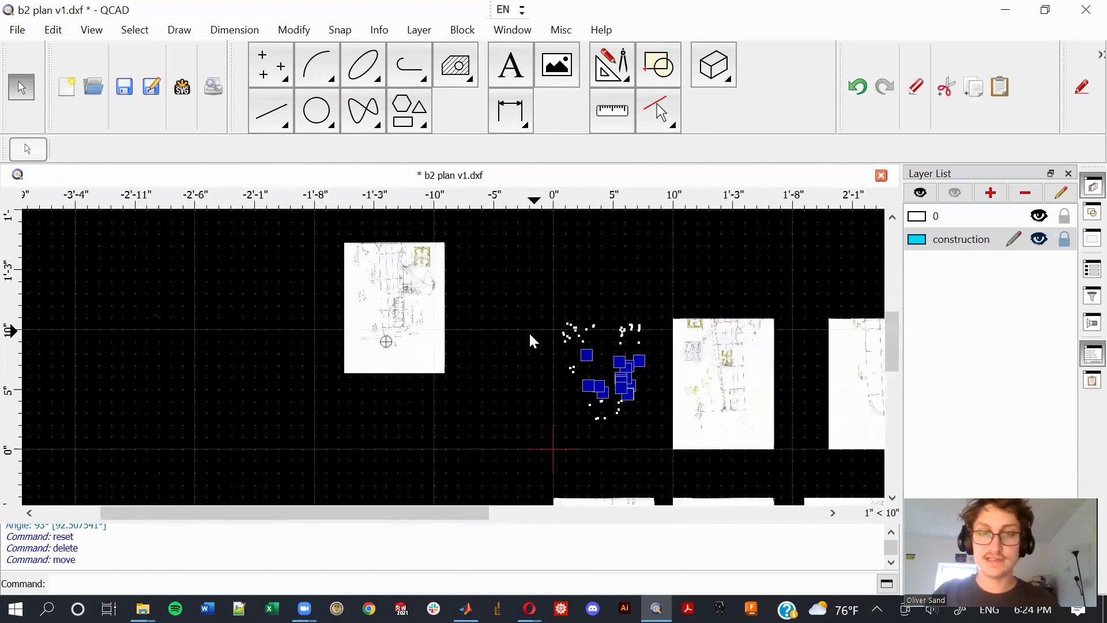
click(534, 333)
drag(657, 439, 552, 282)
key(Delete)
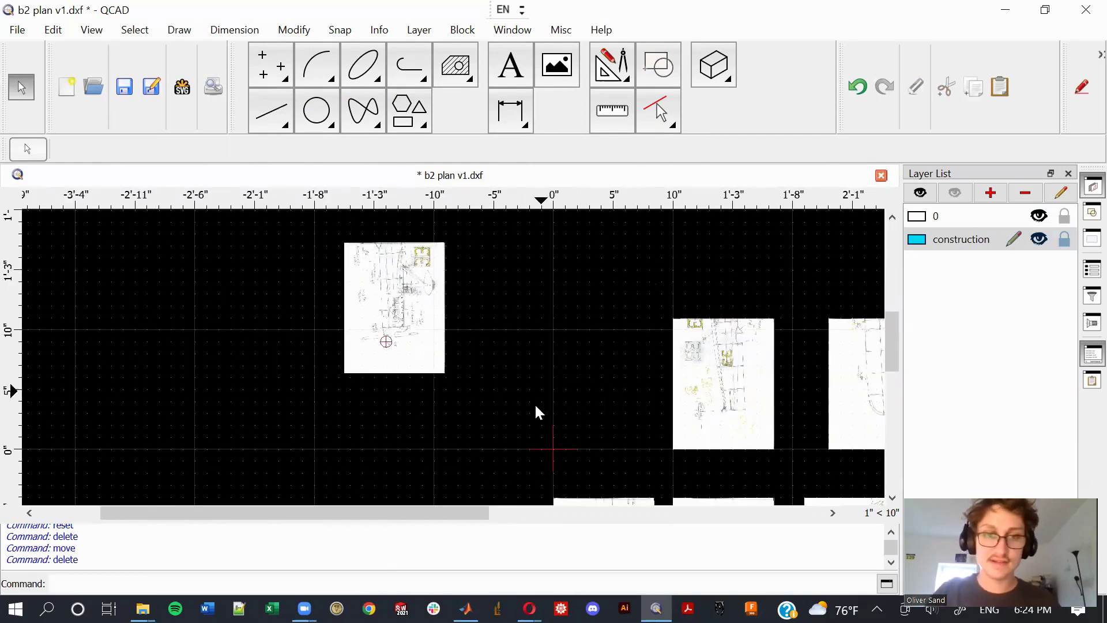
Reselect the moved sketch image, ready for rotation.
drag(527, 392, 112, 230)
click(494, 327)
drag(483, 380, 352, 277)
scroll(372, 351, up, 4)
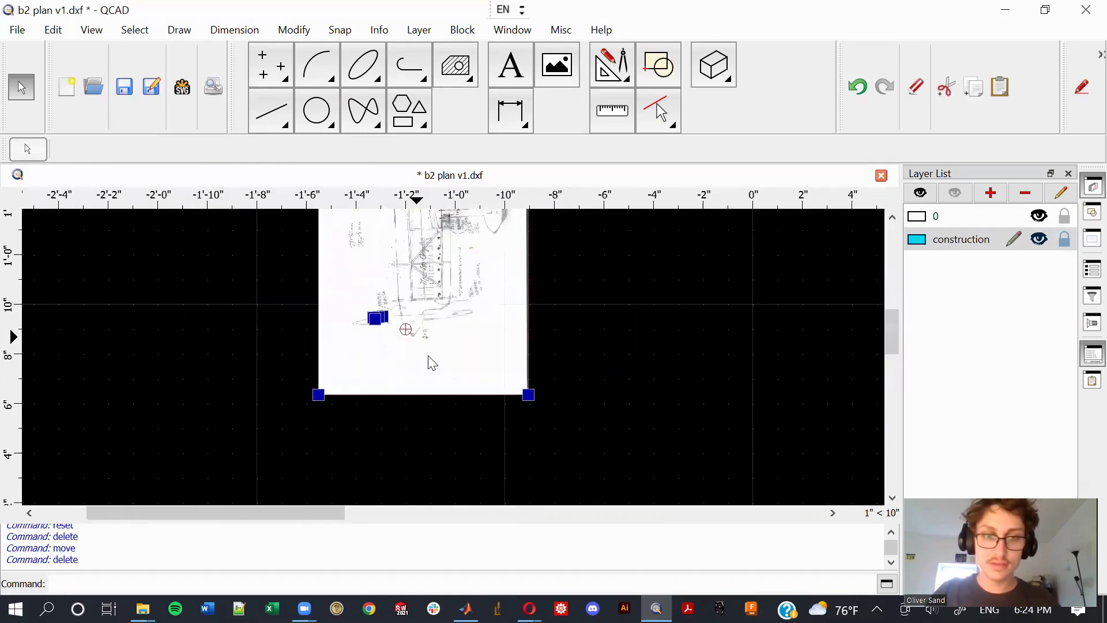
key(Escape)
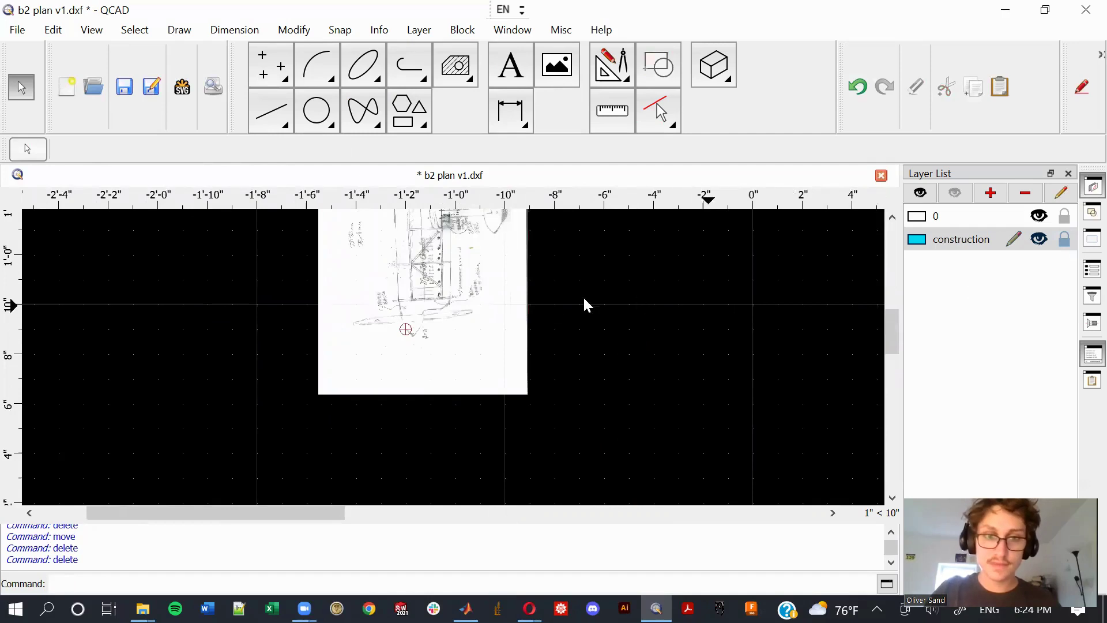
scroll(555, 305, down, 4)
mouse_move(440, 232)
mouse_down()
mouse_move(575, 310)
mouse_move(580, 335)
mouse_up()
scroll(557, 310, up, 4)
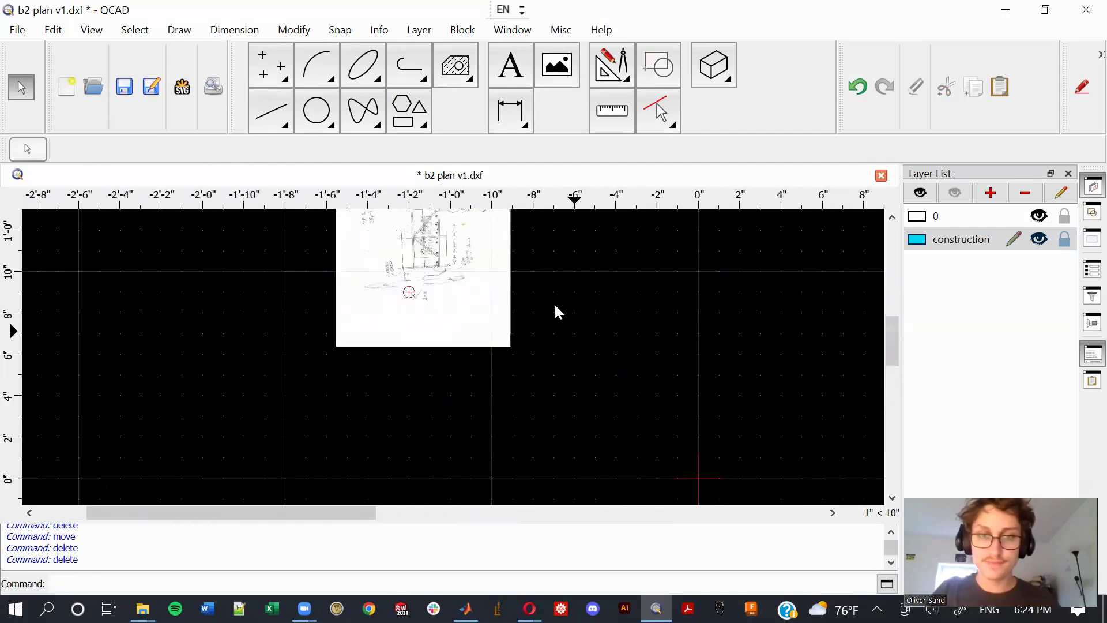
scroll(554, 363, up, 3)
click(392, 284)
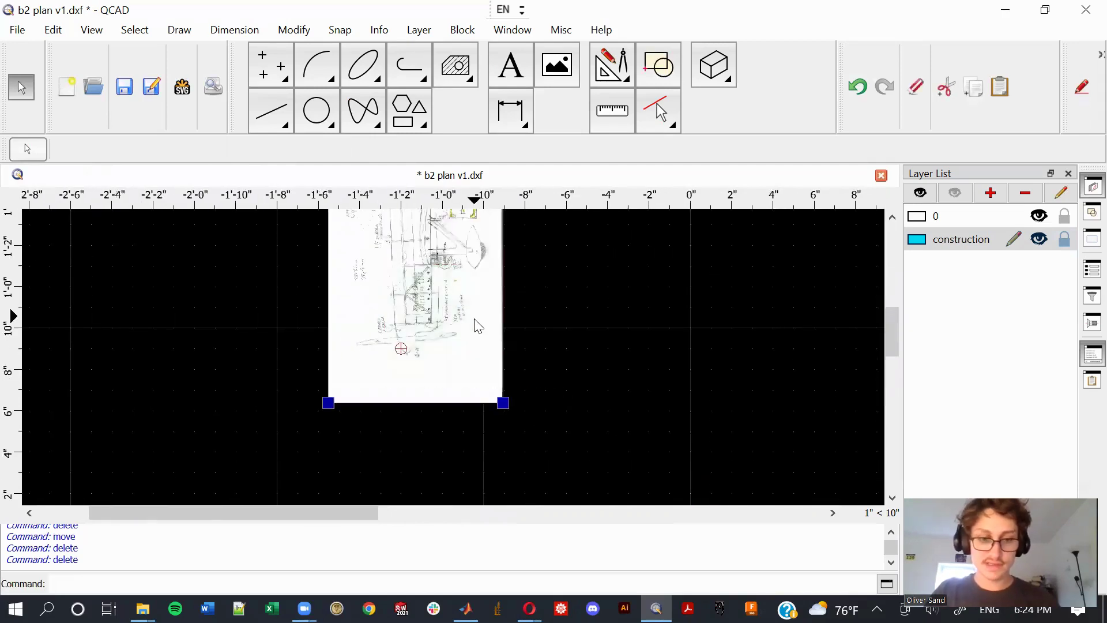
Rotate the sketch image by -92.51° about a centre point on the sketch.
key(r)
key(o)
scroll(375, 282, down, 5)
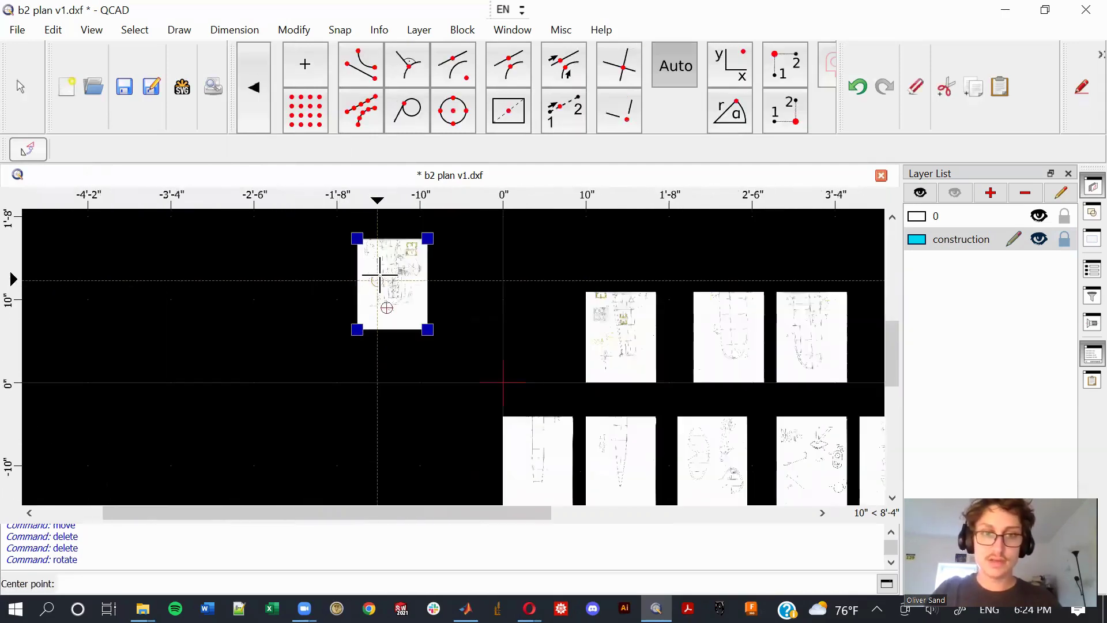
scroll(360, 310, down, 1)
click(368, 295)
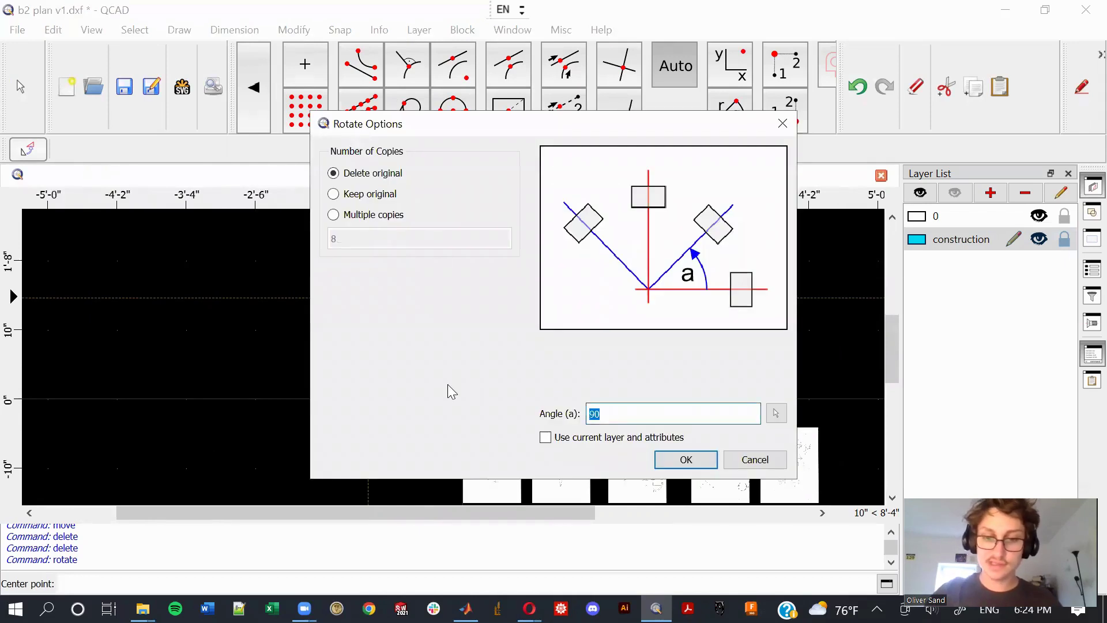
text(-92.51)
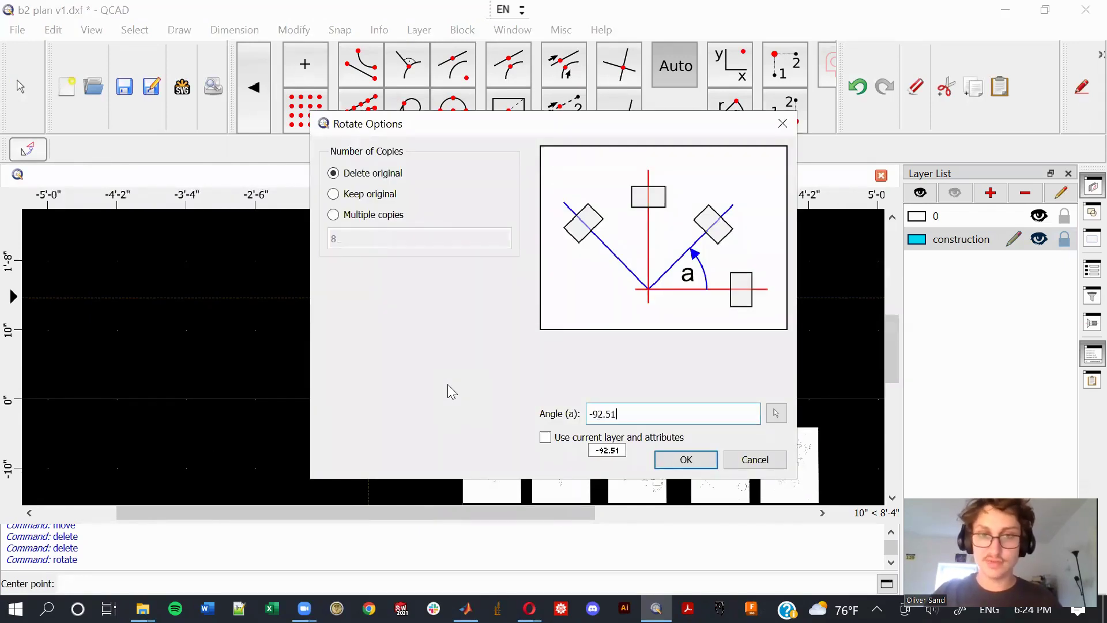
click(687, 460)
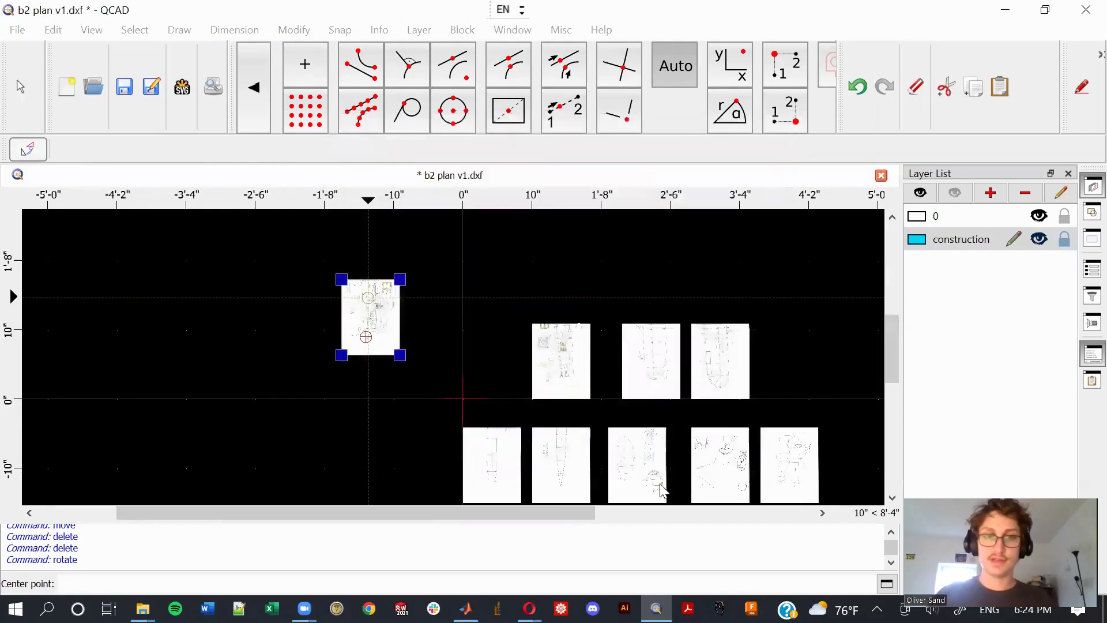
scroll(441, 308, up, 3)
click(442, 311)
Lock layer 0 against edits.
scroll(459, 286, up, 3)
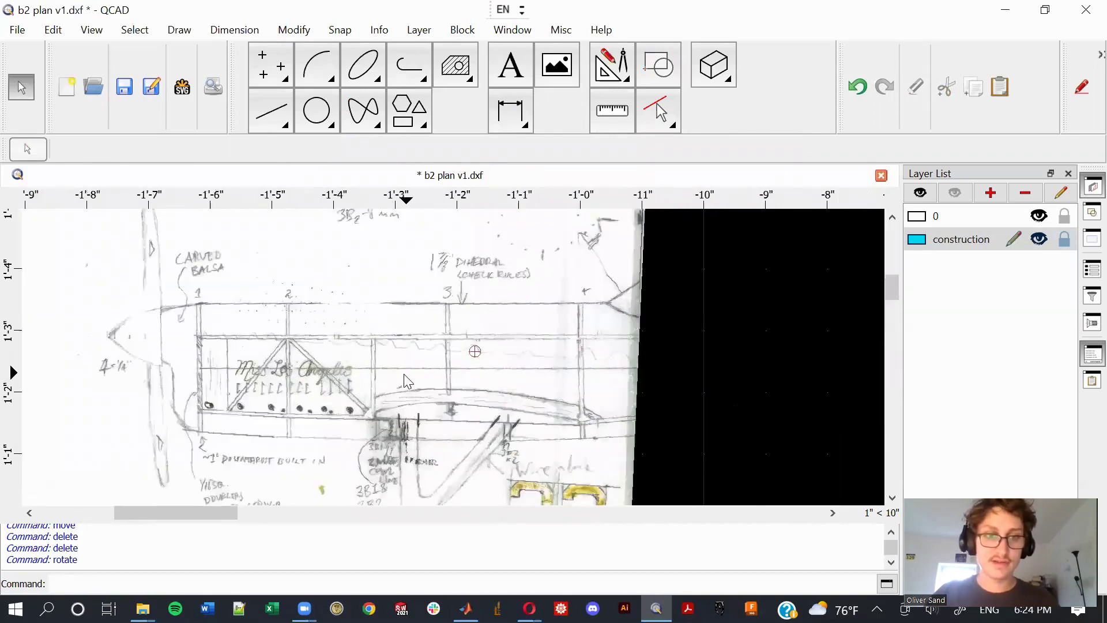
middle_drag(463, 376, 485, 325)
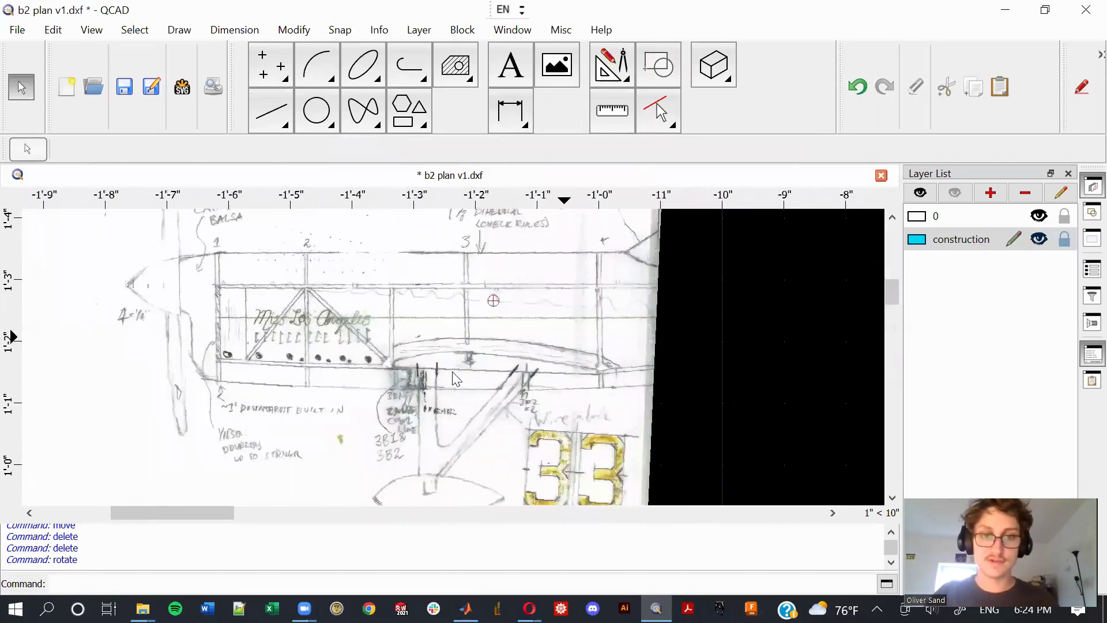
scroll(466, 344, down, 3)
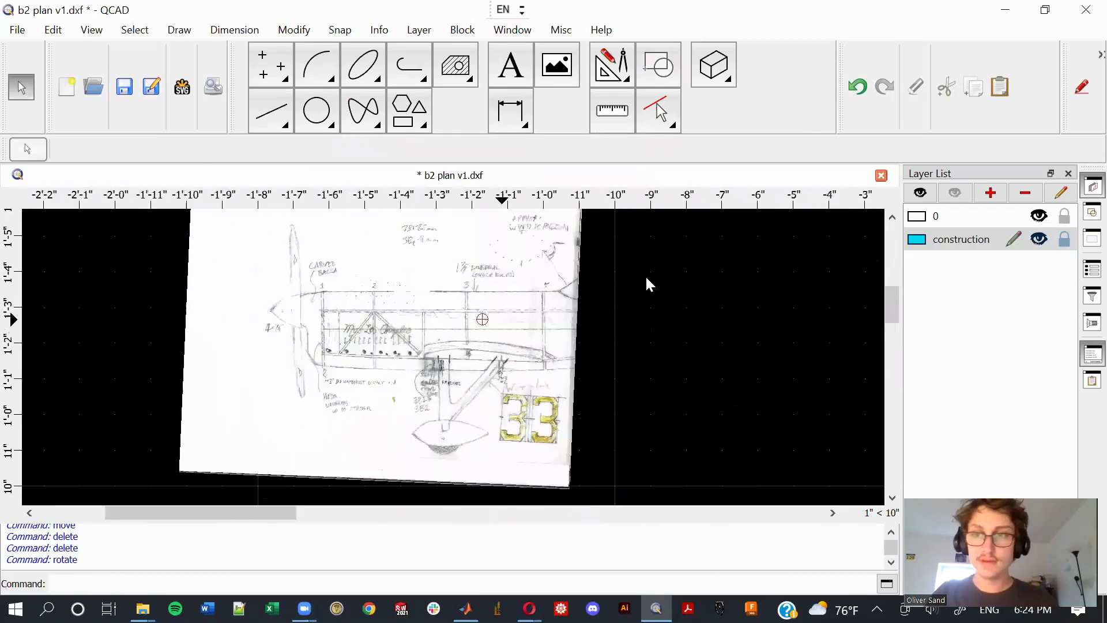
click(1065, 216)
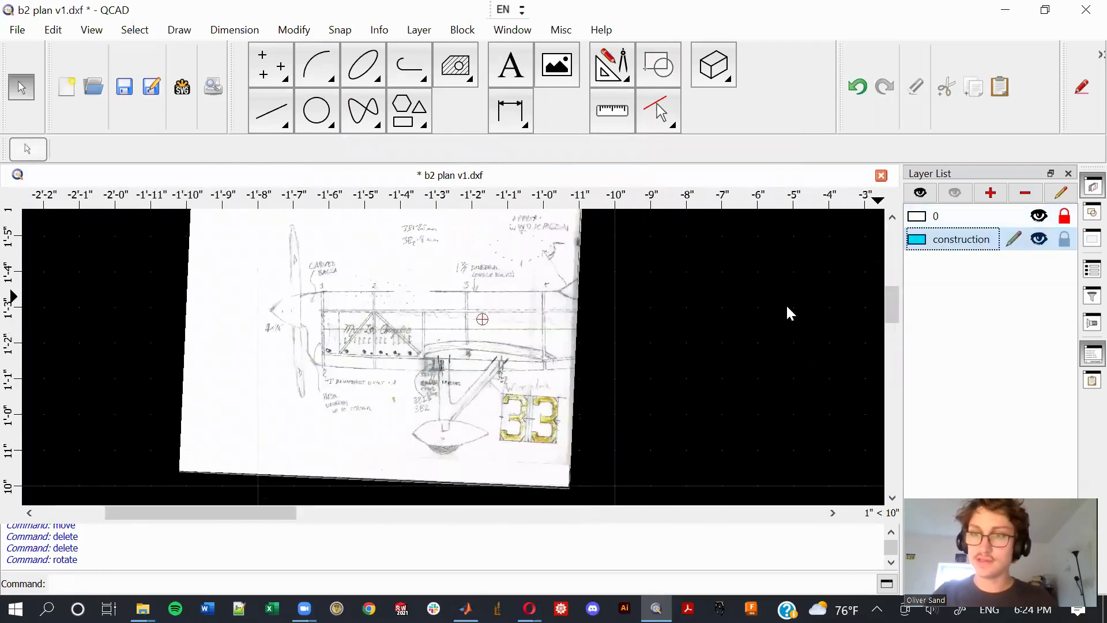
Begin a 6-inch horizontal line with free snap, then cancel it and pan to the other scans.
text(lh)
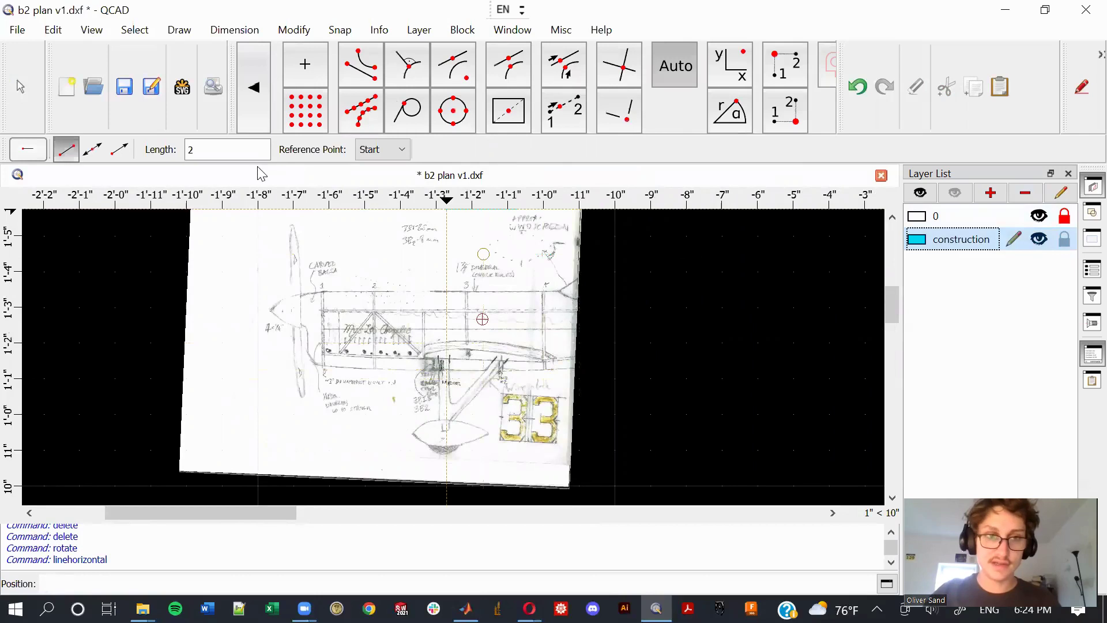
text(6)
scroll(364, 311, up, 3)
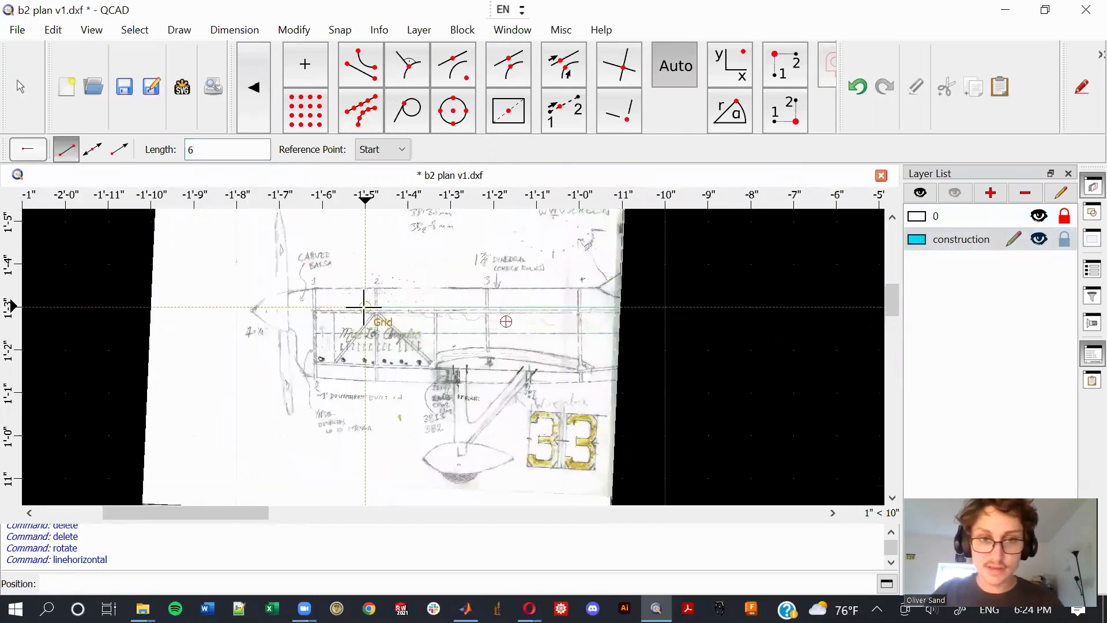
key(f)
key(r)
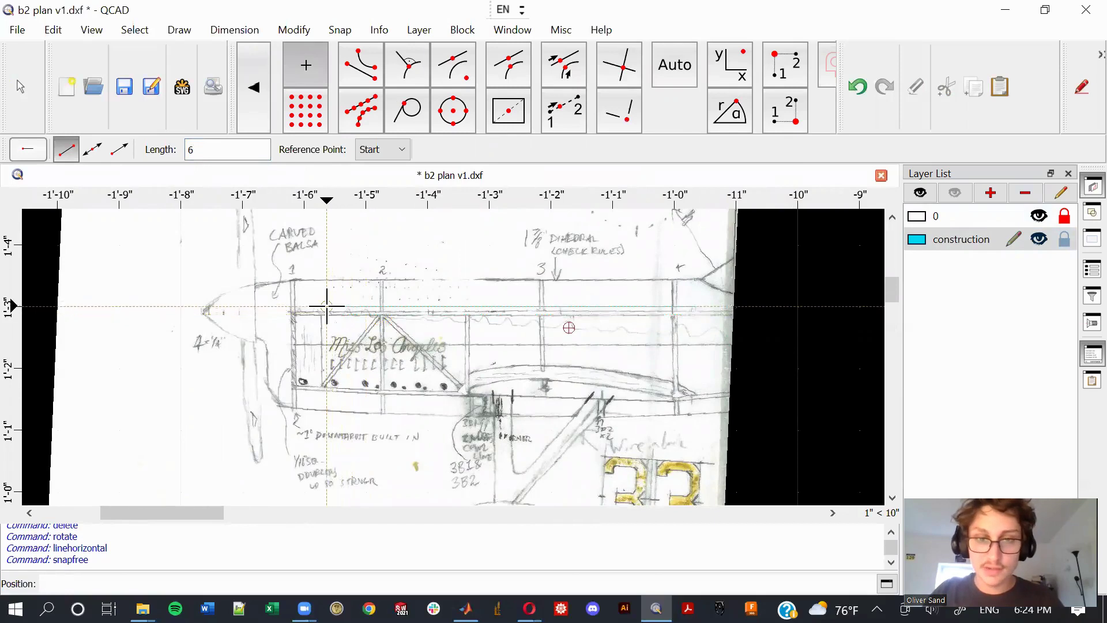
scroll(327, 307, down, 1)
scroll(326, 306, down, 7)
key(Escape)
middle_drag(474, 367, 235, 286)
scroll(279, 298, down, 1)
middle_drag(568, 343, 475, 333)
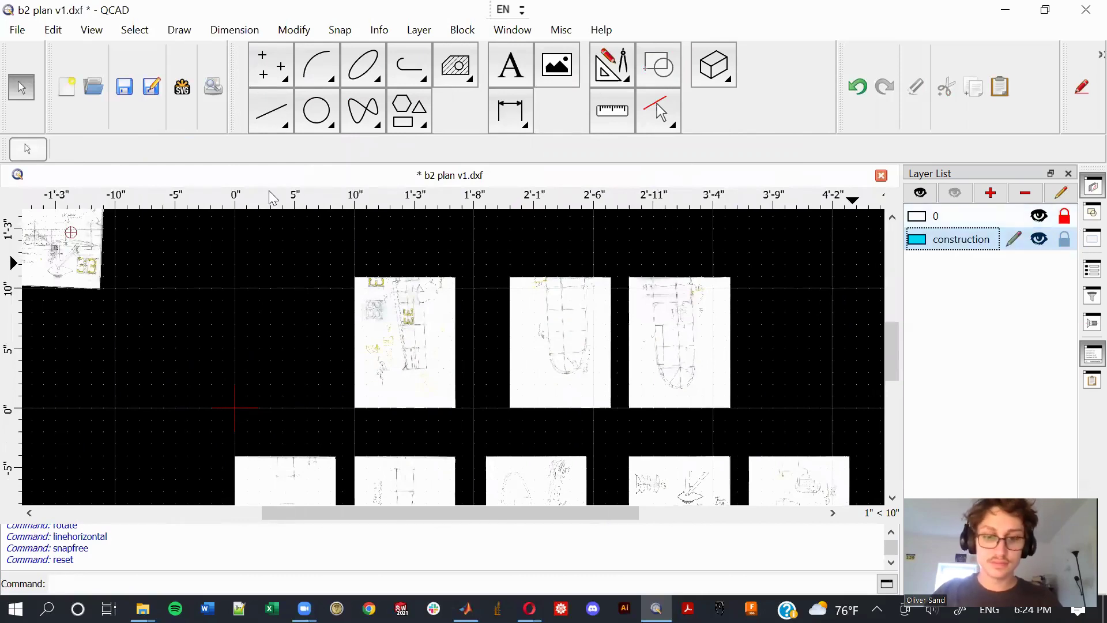
Start a free-snap line with its first point on the scanned sheet's spar.
key(l)
key(i)
scroll(445, 303, up, 5)
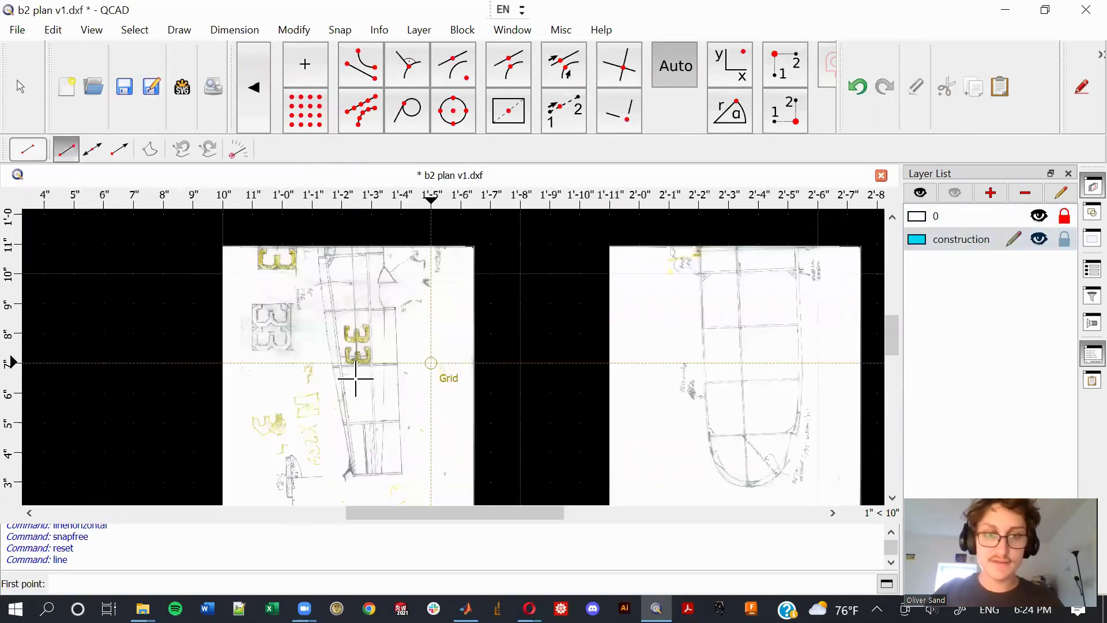
scroll(355, 378, up, 1)
scroll(395, 277, up, 8)
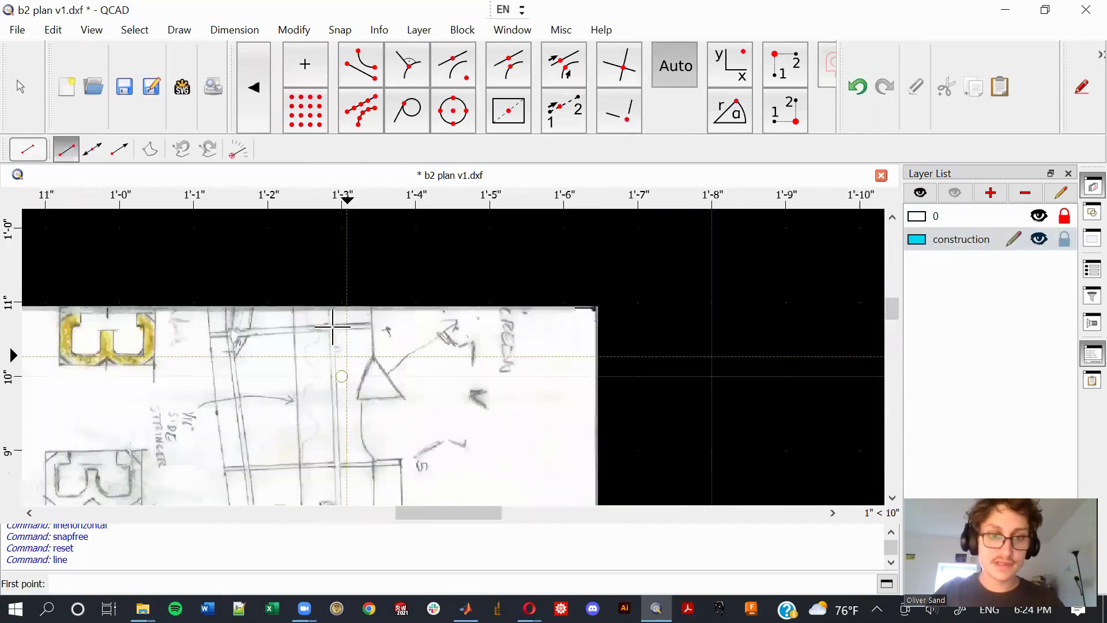
scroll(330, 323, up, 2)
key(s)
key(f)
scroll(345, 367, down, 3)
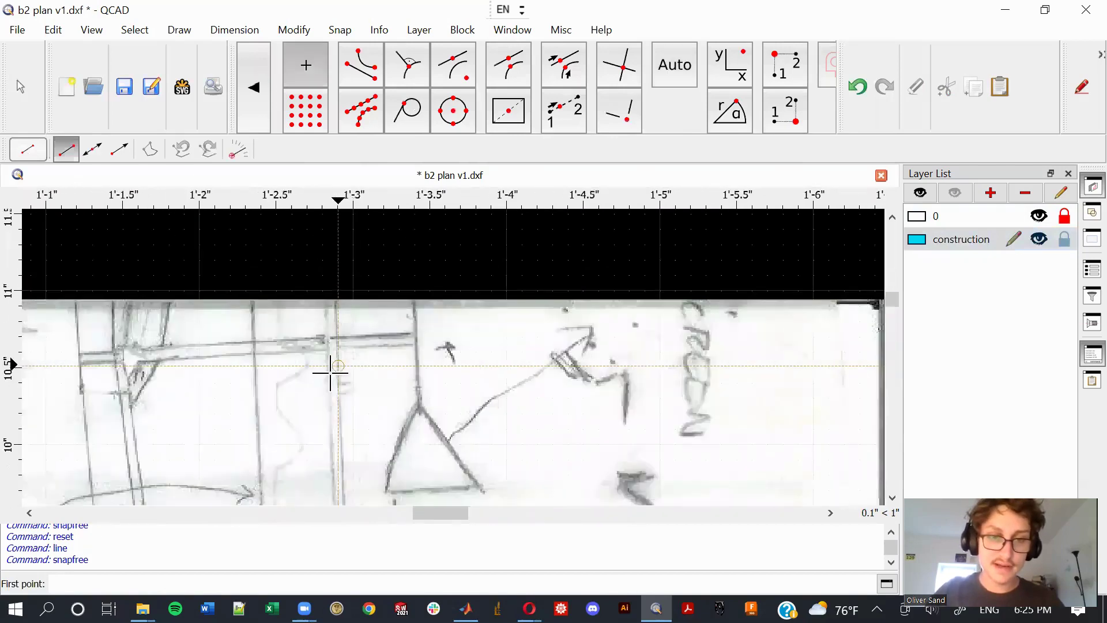
scroll(334, 375, up, 1)
middle_drag(343, 383, 327, 361)
scroll(327, 372, up, 1)
scroll(327, 373, down, 1)
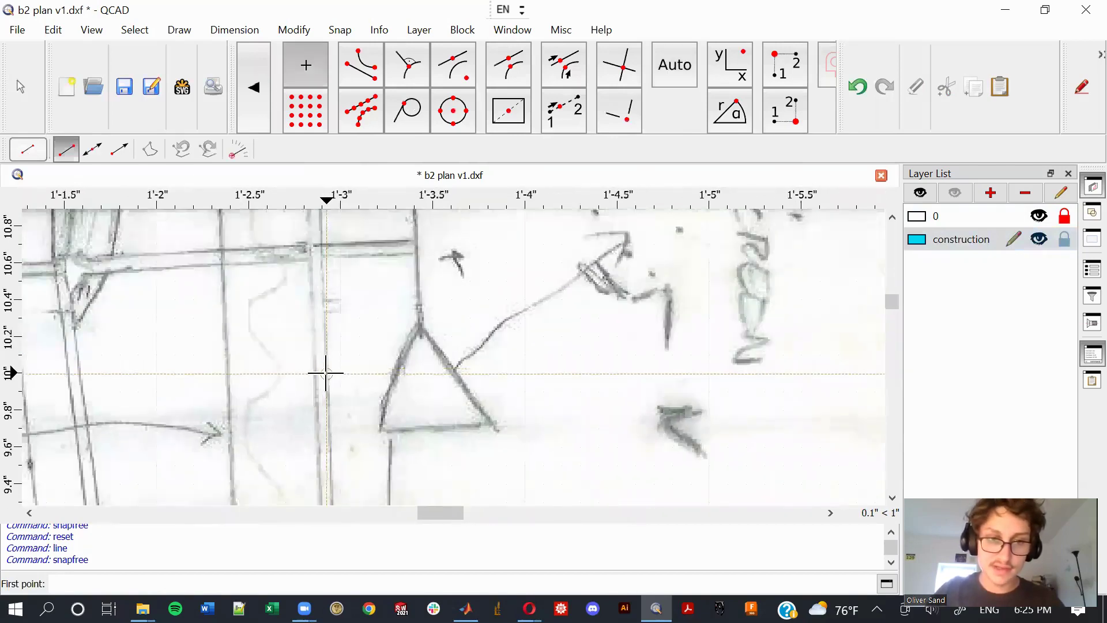
click(326, 373)
Finish the spar line at the spar's other end.
scroll(362, 406, down, 1)
scroll(362, 421, down, 4)
middle_drag(359, 450, 360, 283)
scroll(359, 305, down, 1)
scroll(356, 448, up, 1)
scroll(375, 412, up, 1)
scroll(375, 453, up, 4)
key(f)
key(n)
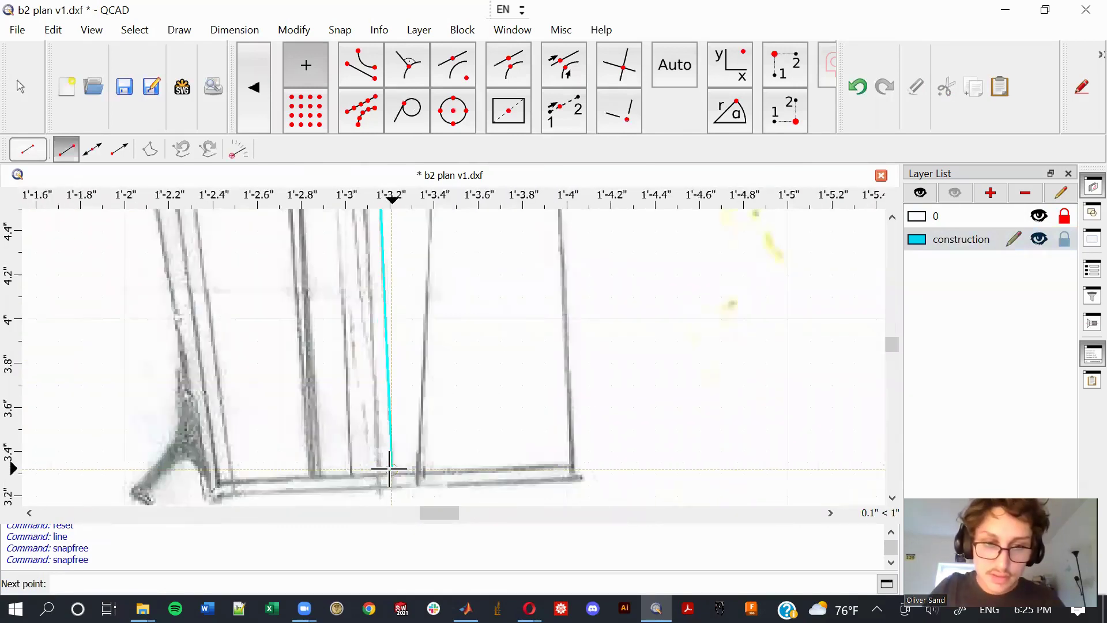
click(390, 468)
scroll(427, 408, down, 5)
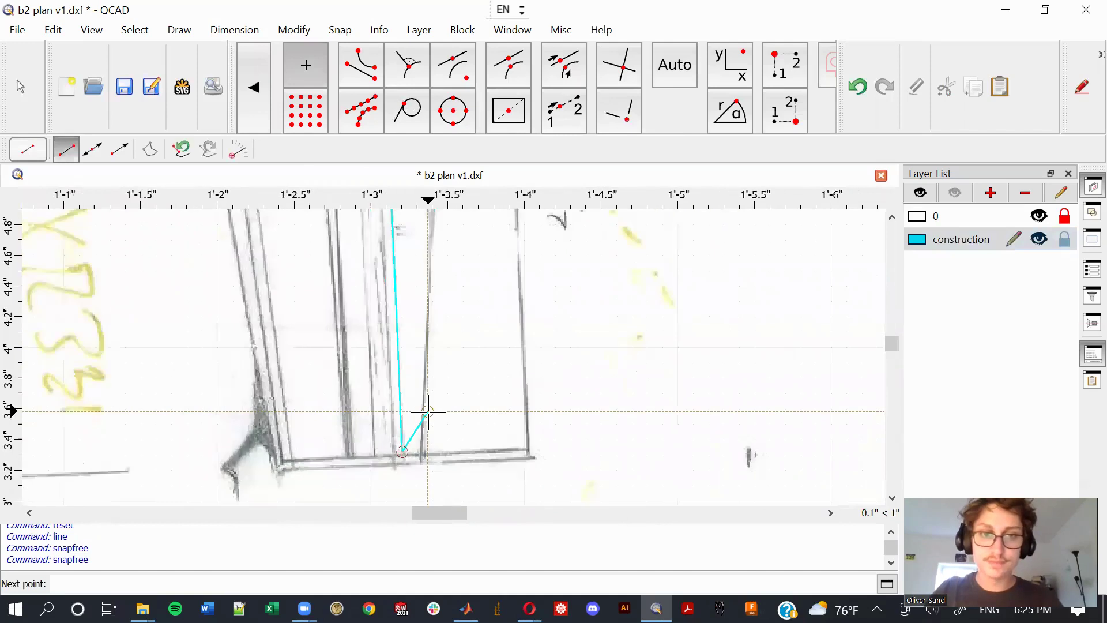
key(Escape)
key(Escape)
scroll(438, 384, down, 1)
Add a 6-inch horizontal line from the spar line's end.
key(l)
key(h)
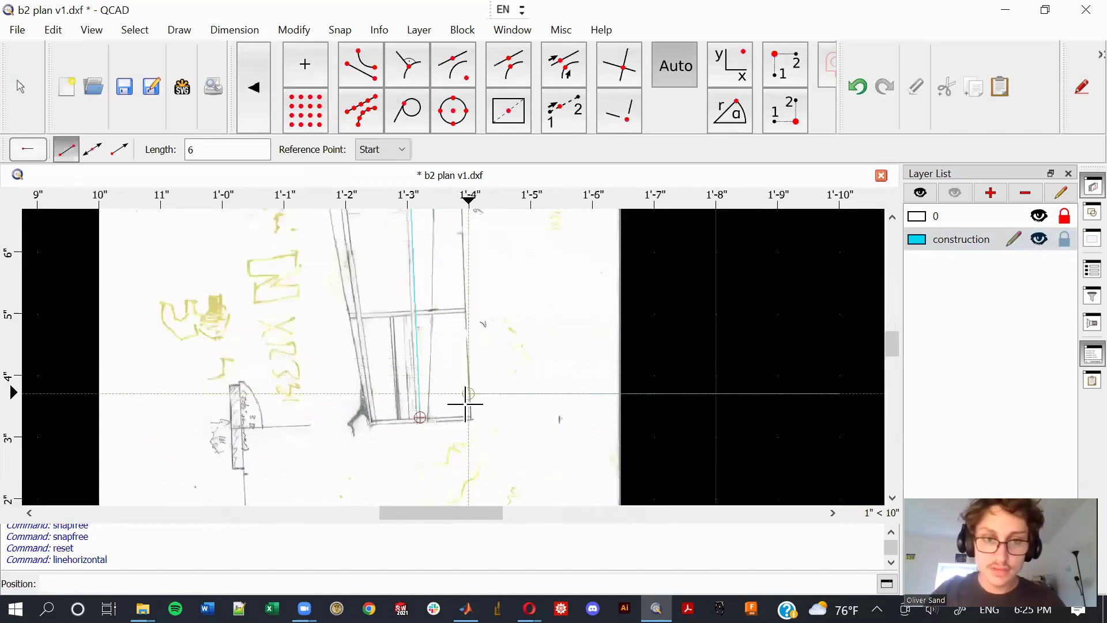
click(420, 418)
key(Escape)
Measure the spar-to-horizontal angle (about 92.42°), then delete both measuring lines.
key(i)
key(a)
click(421, 376)
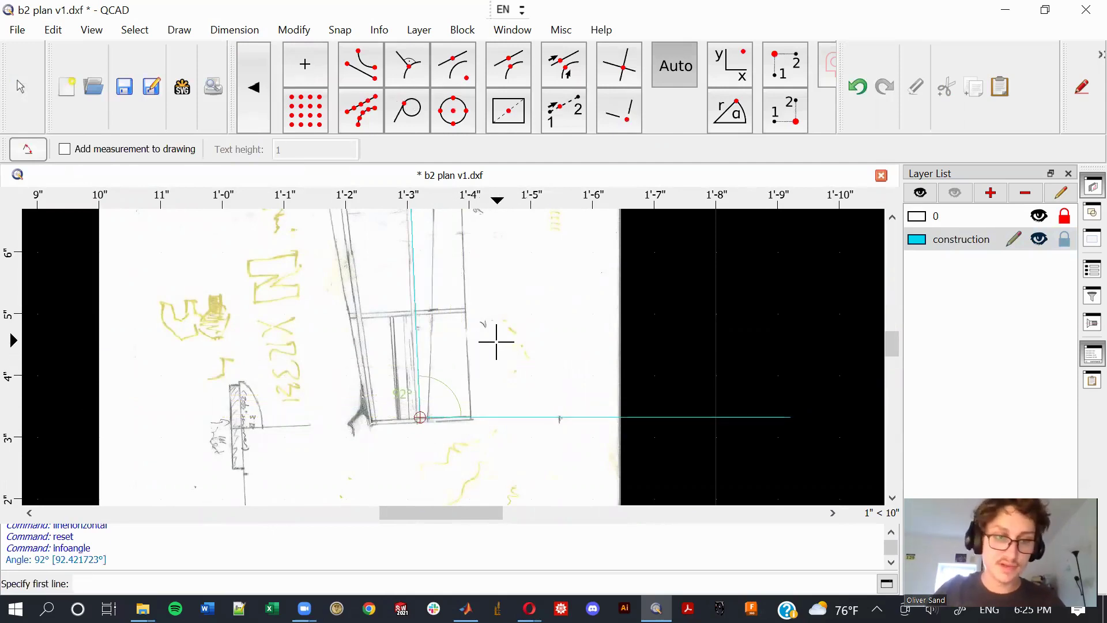
scroll(496, 341, down, 3)
key(Escape)
drag(606, 421, 413, 304)
key(Delete)
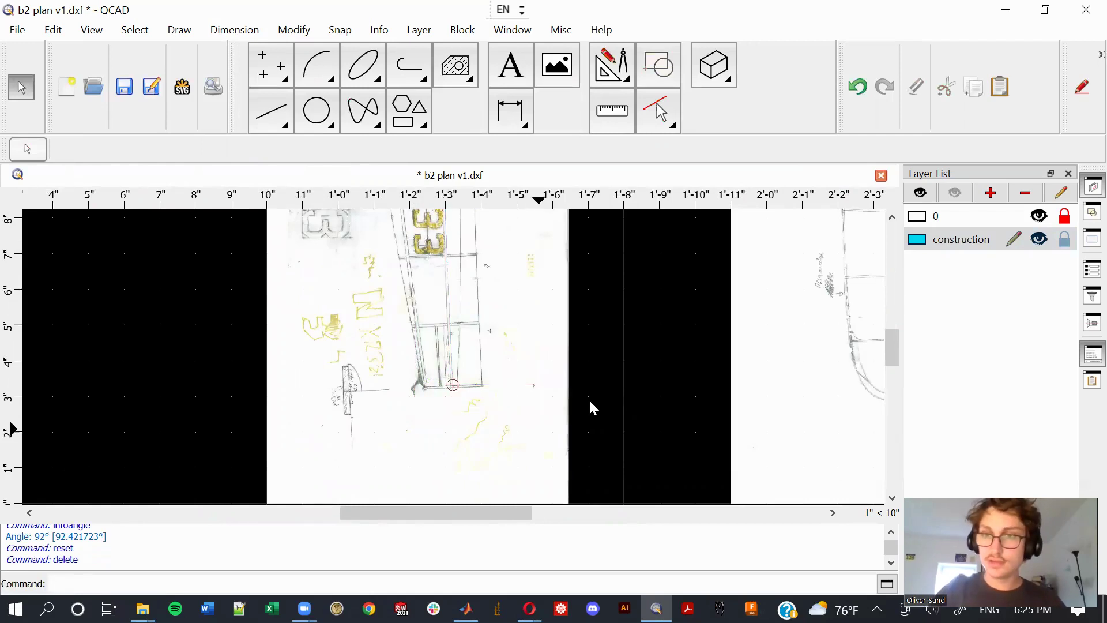
Unlock layer 0 and select the second fuselage scan.
click(1065, 218)
scroll(598, 383, down, 4)
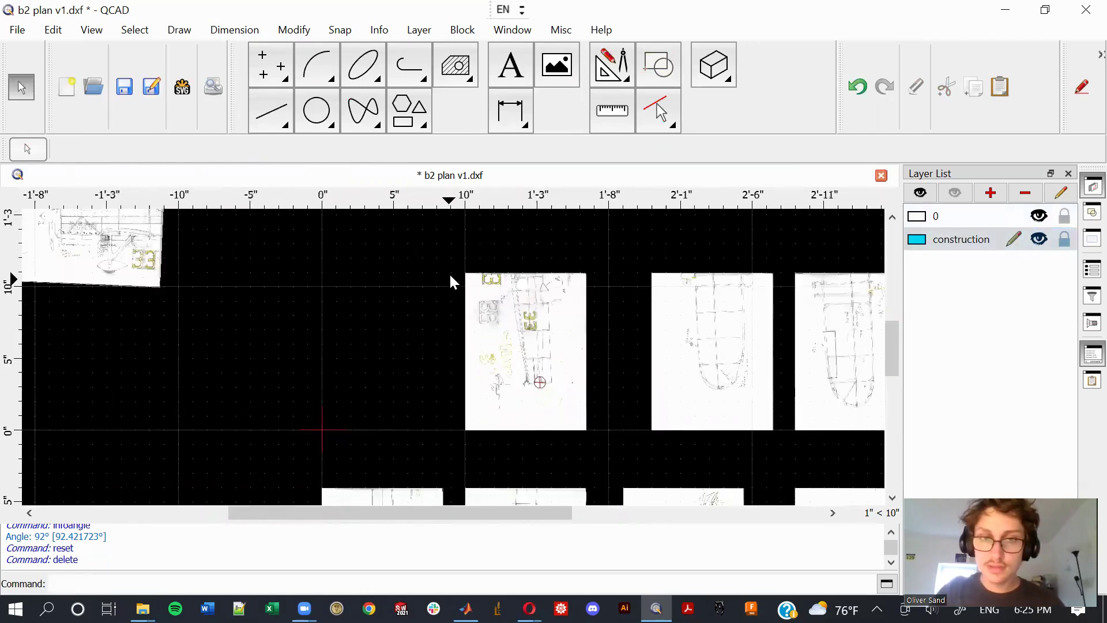
drag(451, 275, 503, 345)
key(Delete)
Rotate the scan 92.42° level, undoing the first wrong-direction rotation.
key(r)
key(o)
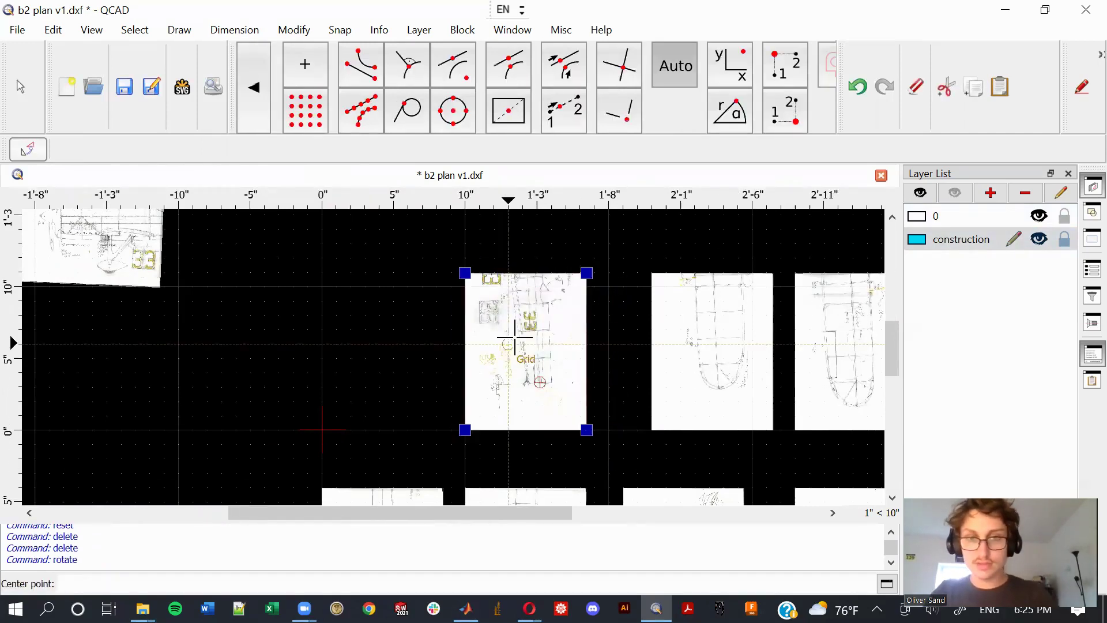
click(516, 345)
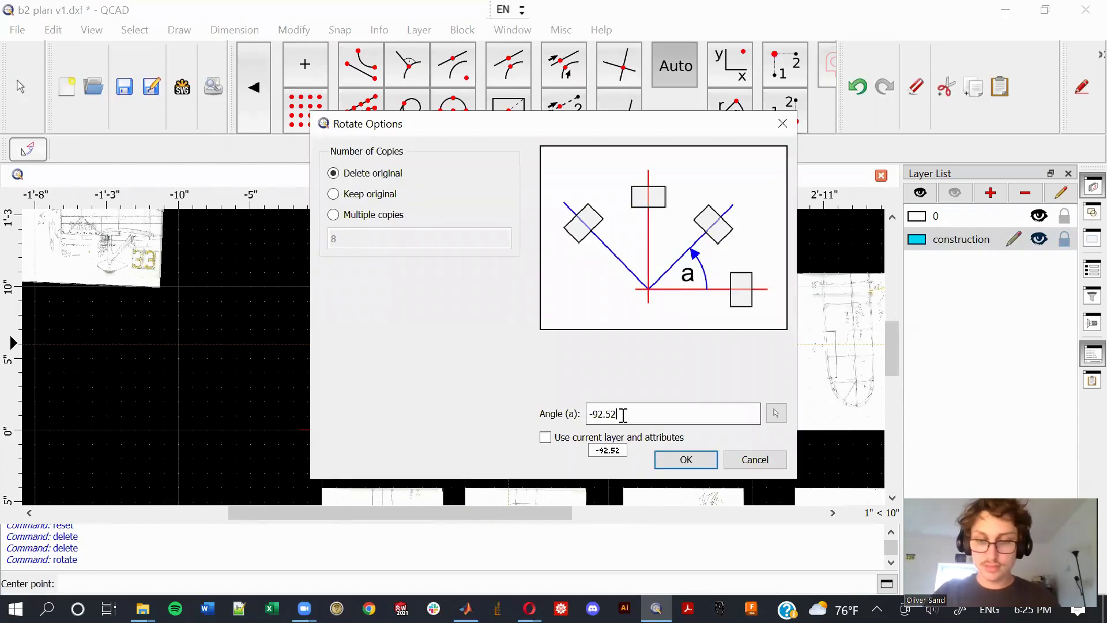
key(Return)
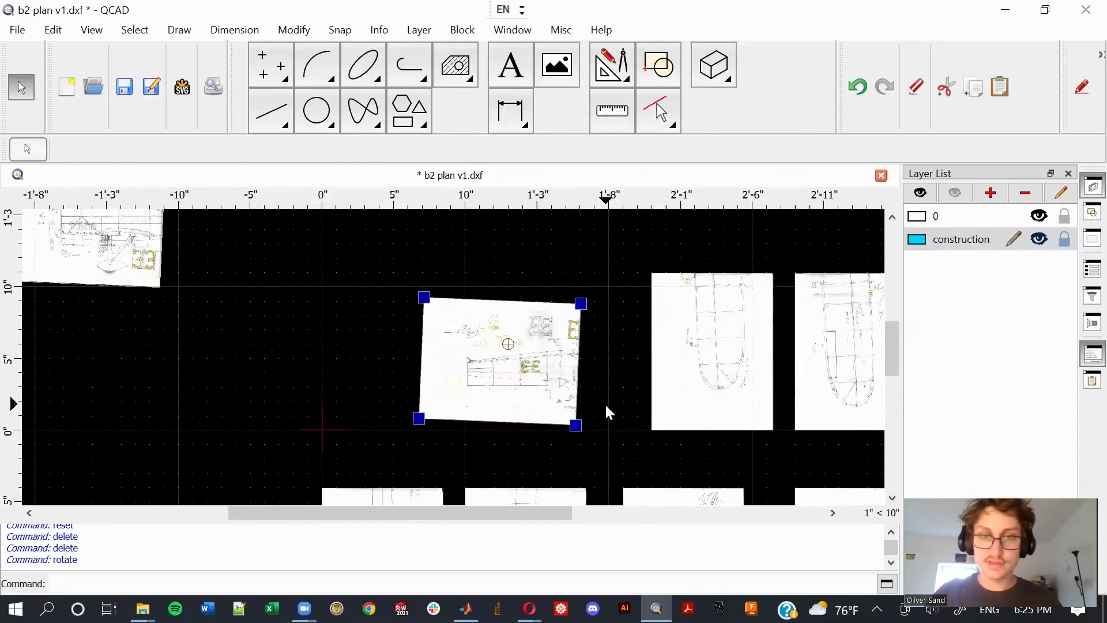
scroll(512, 367, down, 1)
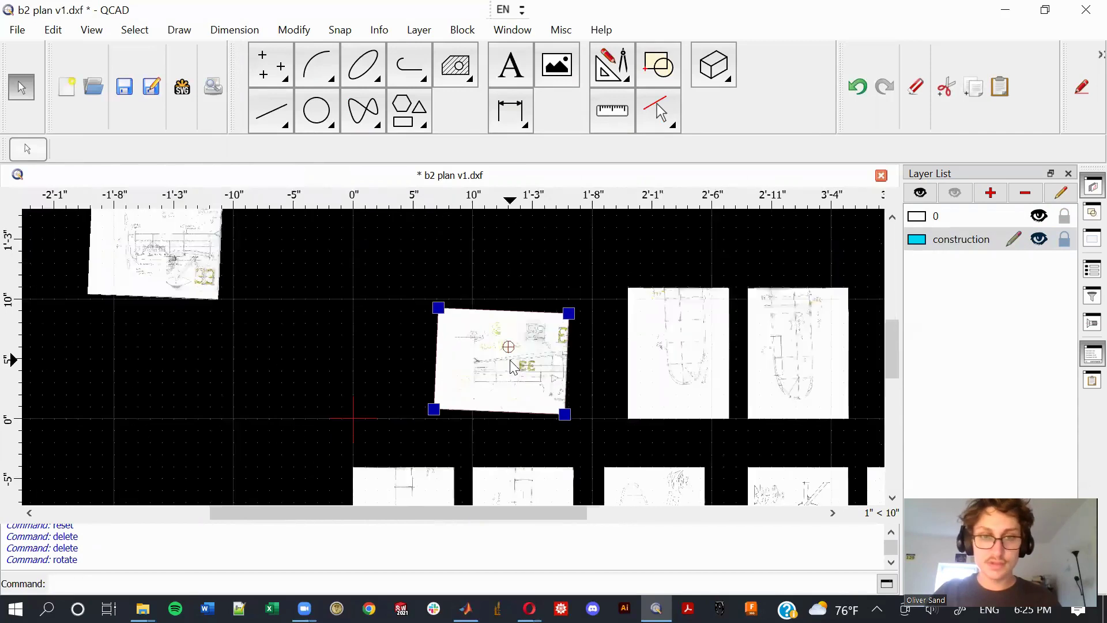
scroll(512, 367, down, 1)
key(ctrl+z)
scroll(529, 365, up, 4)
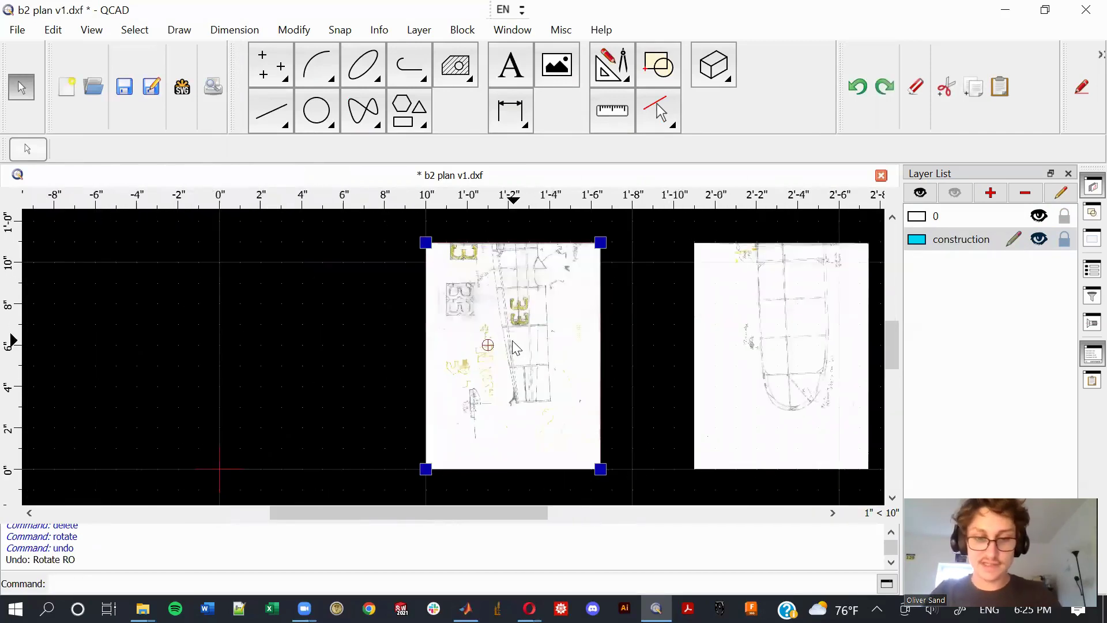
key(r)
key(o)
click(493, 303)
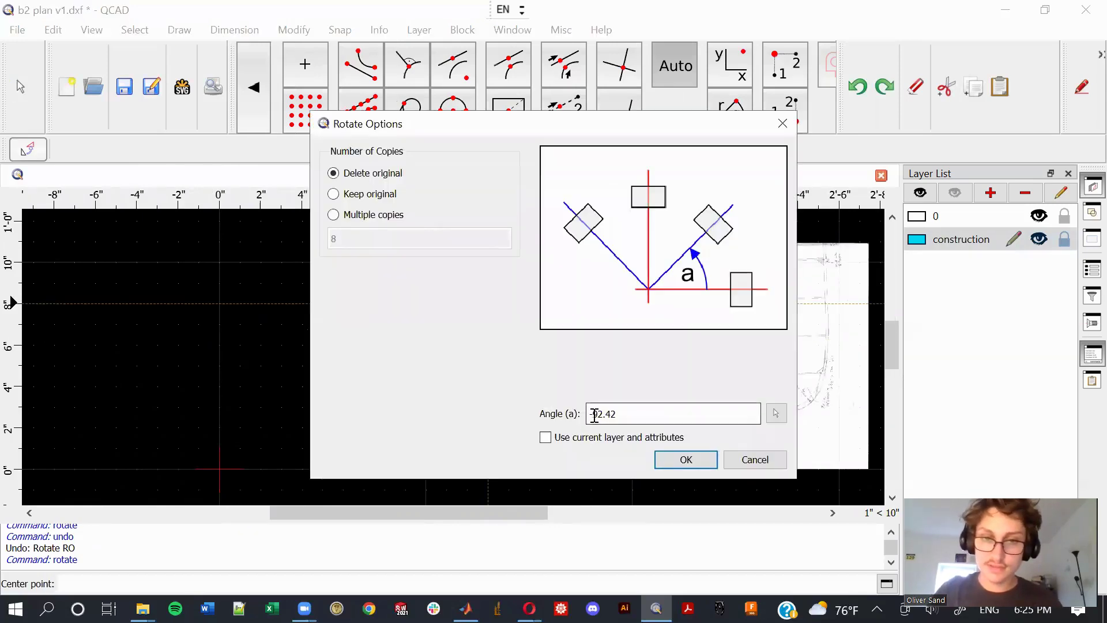
key(Return)
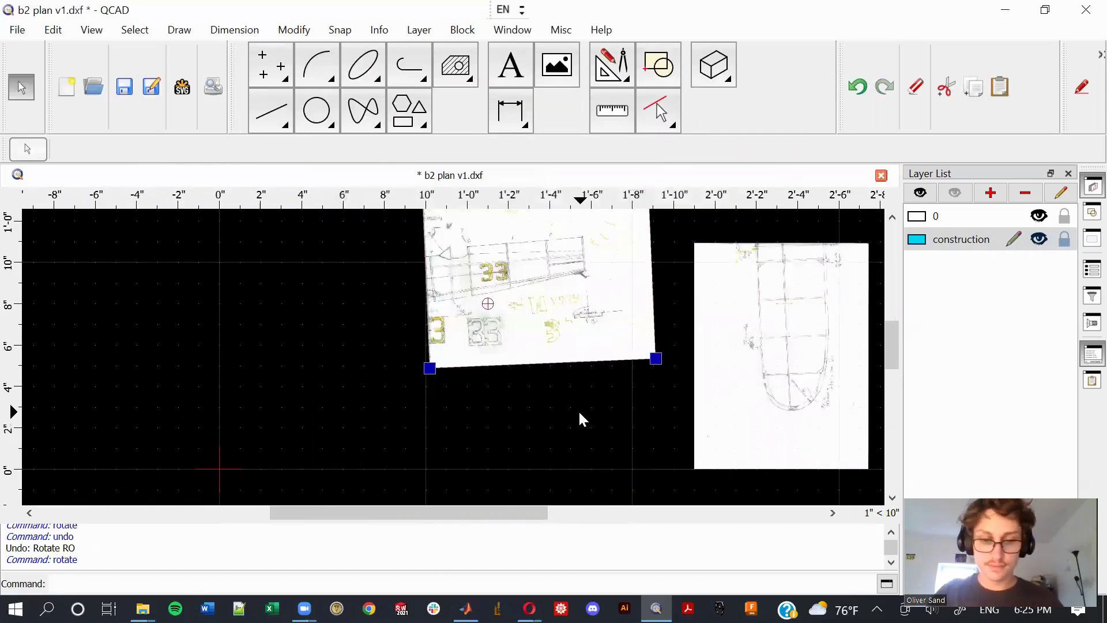
Move the rotated scan to sit right beside the first fuselage sheet.
key(m)
key(v)
click(546, 333)
middle_drag(363, 295, 758, 480)
scroll(483, 398, up, 3)
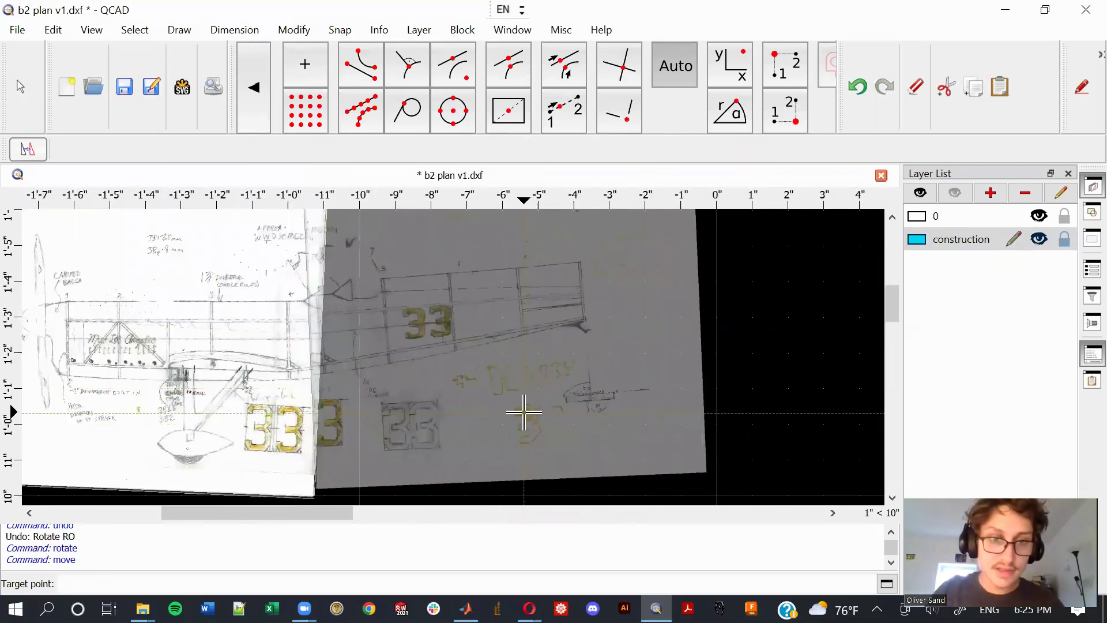
scroll(640, 424, down, 1)
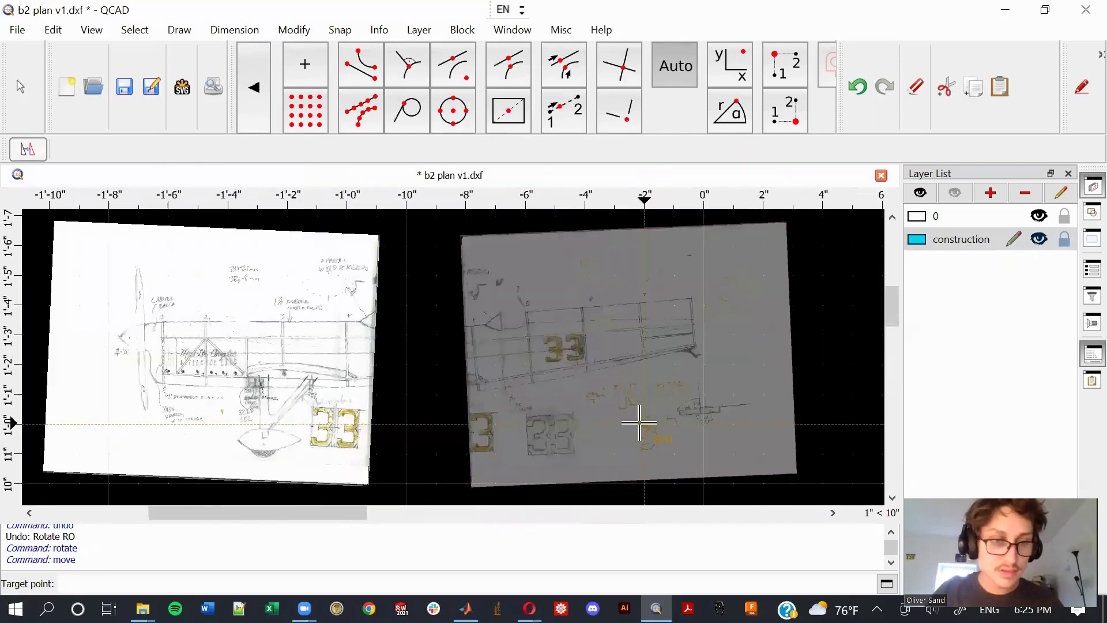
scroll(639, 424, down, 1)
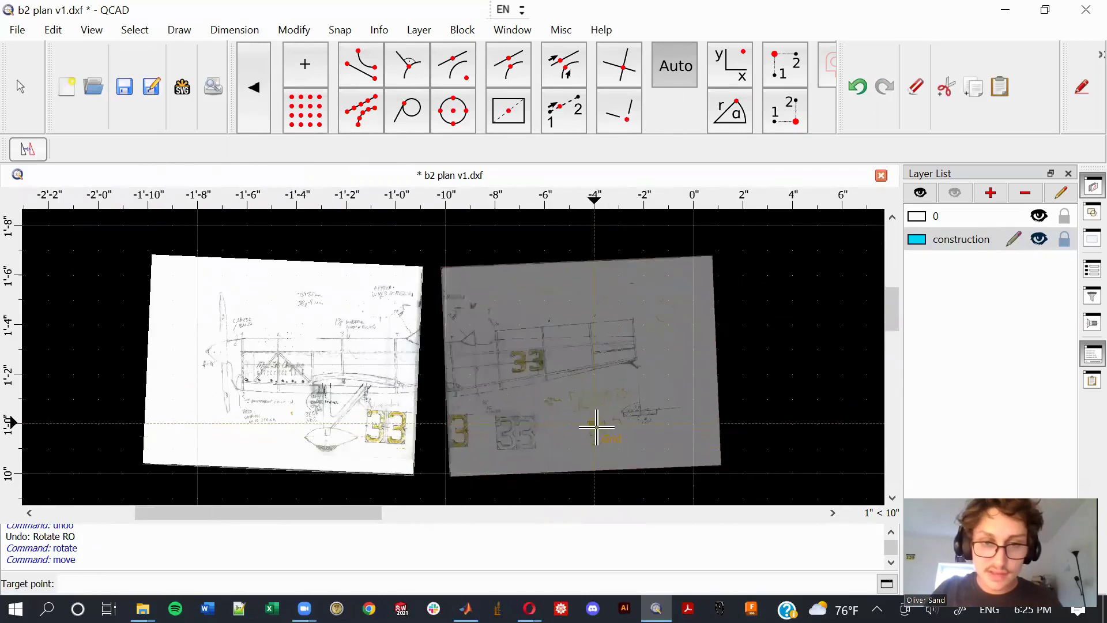
click(615, 429)
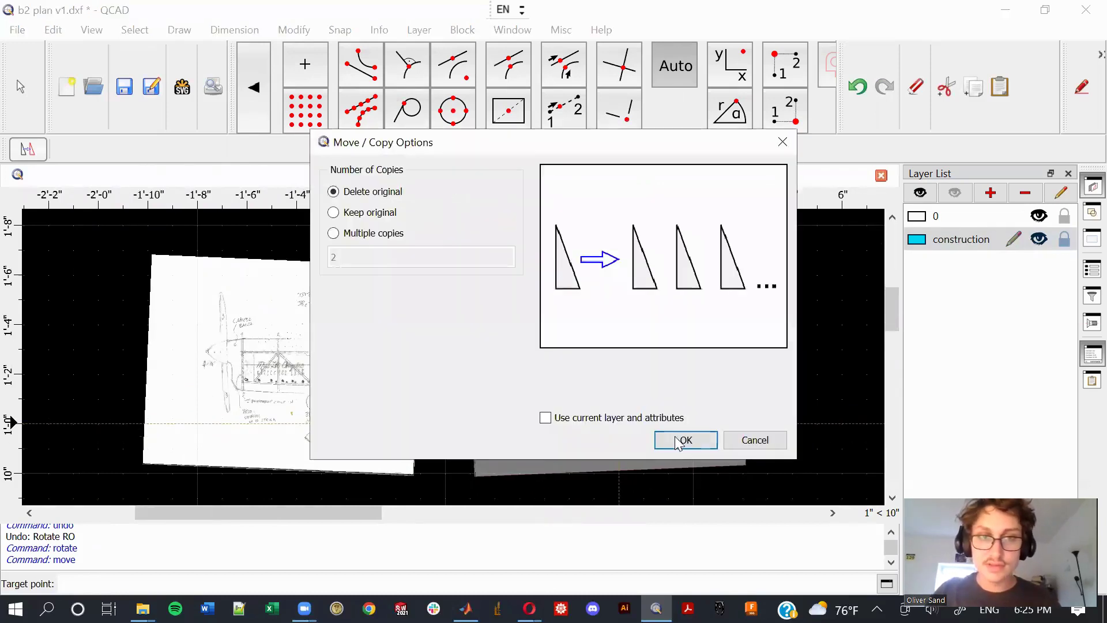
click(687, 440)
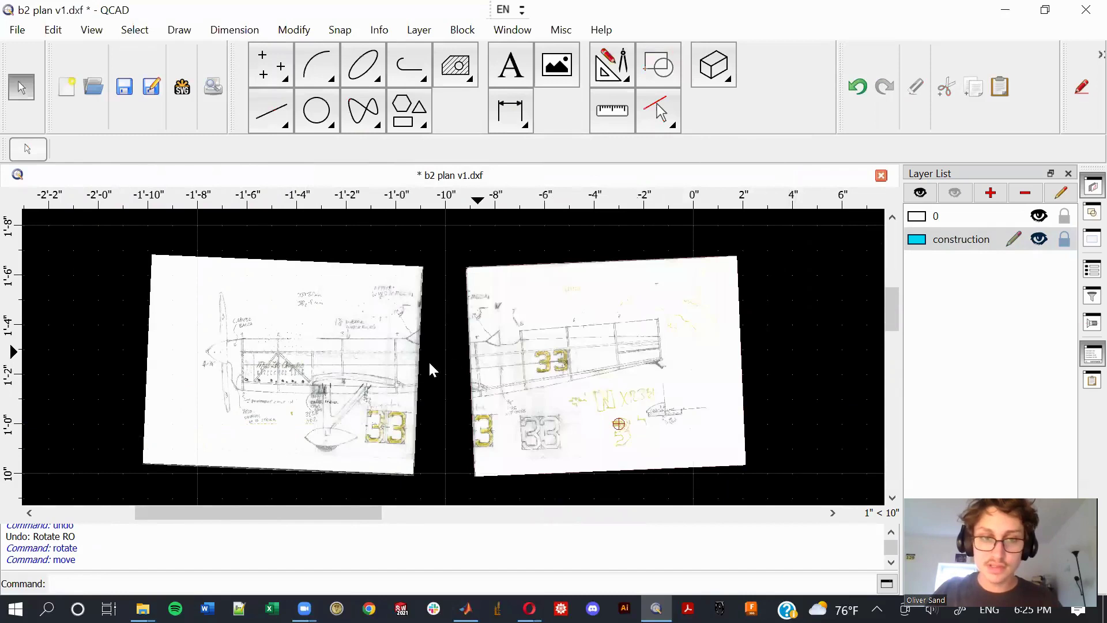
scroll(437, 372, up, 1)
scroll(437, 372, up, 1)
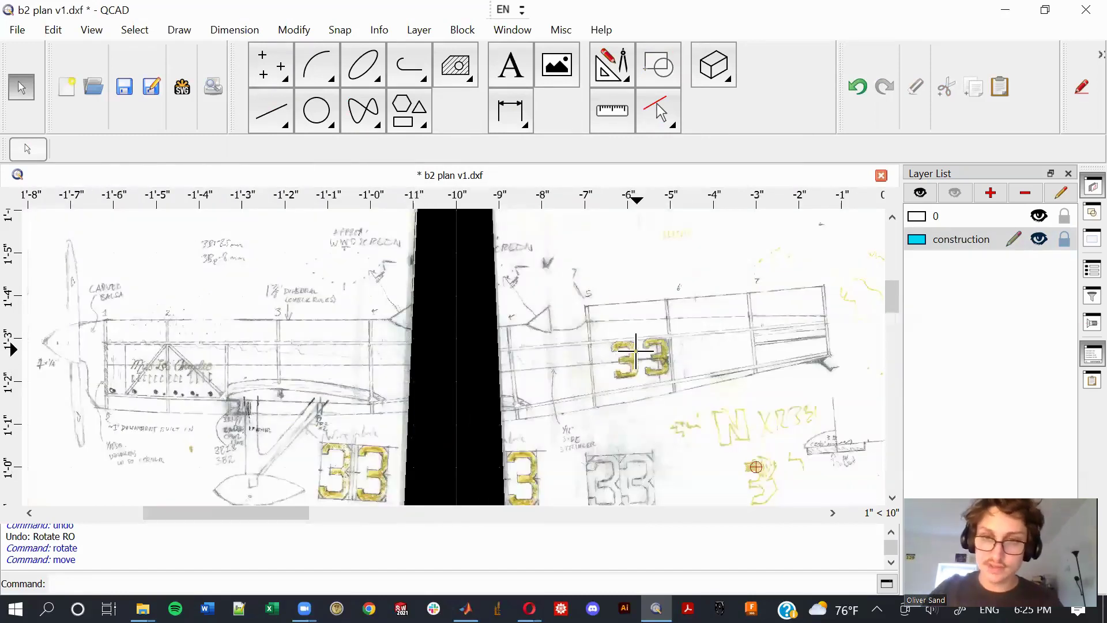
Draw a free-snap horizontal reference line from the stringer's left end.
key(l)
key(h)
scroll(566, 361, up, 4)
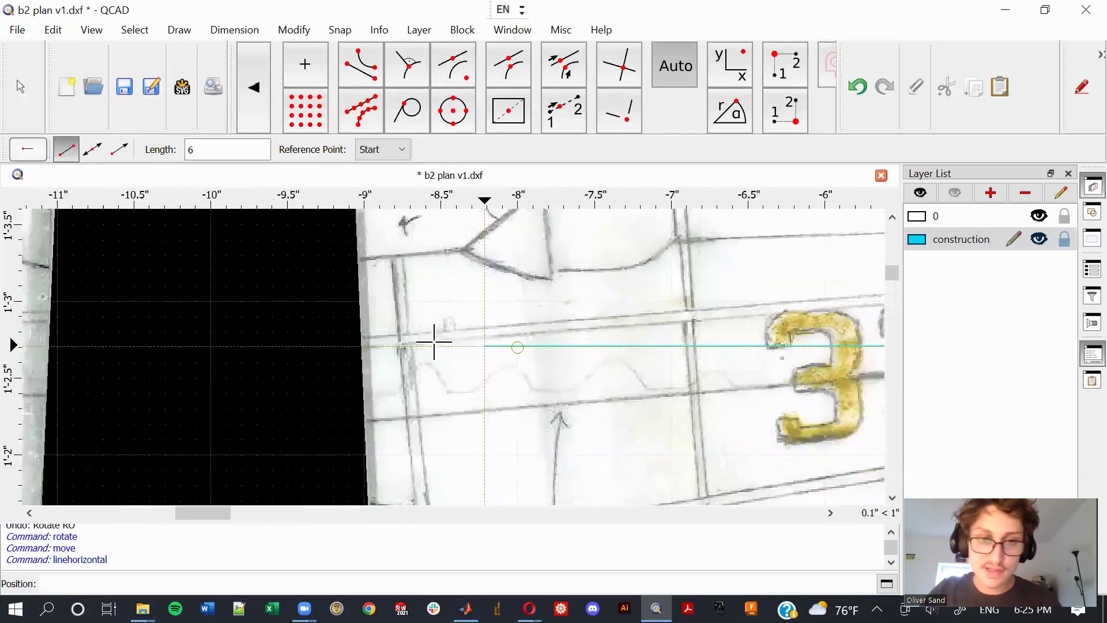
key(f)
key(n)
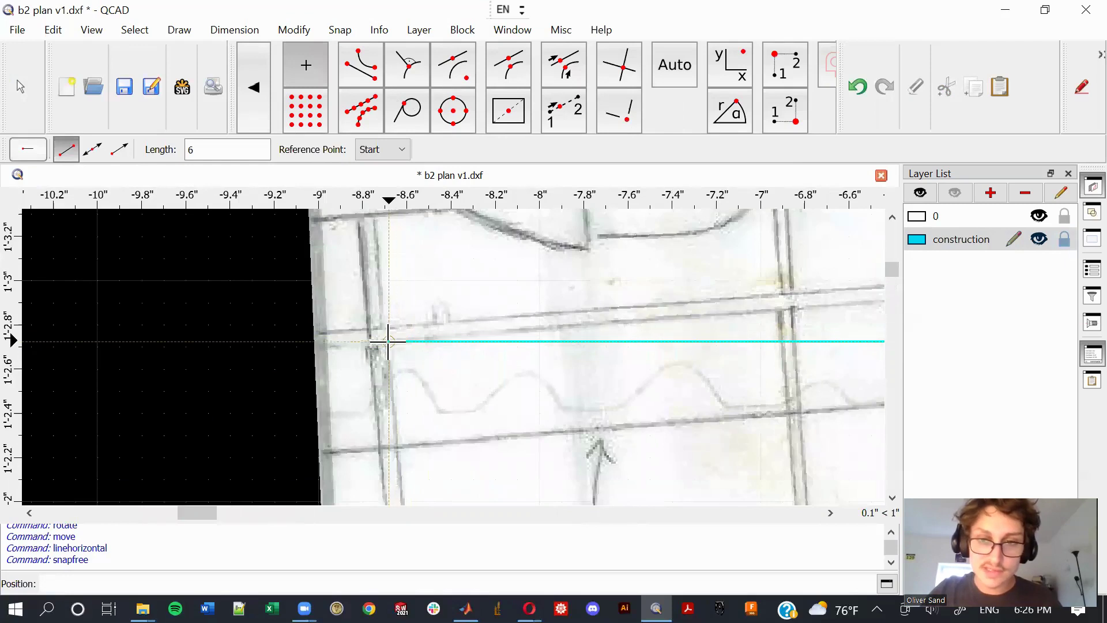
click(389, 340)
scroll(404, 349, down, 5)
scroll(411, 358, up, 1)
key(Escape)
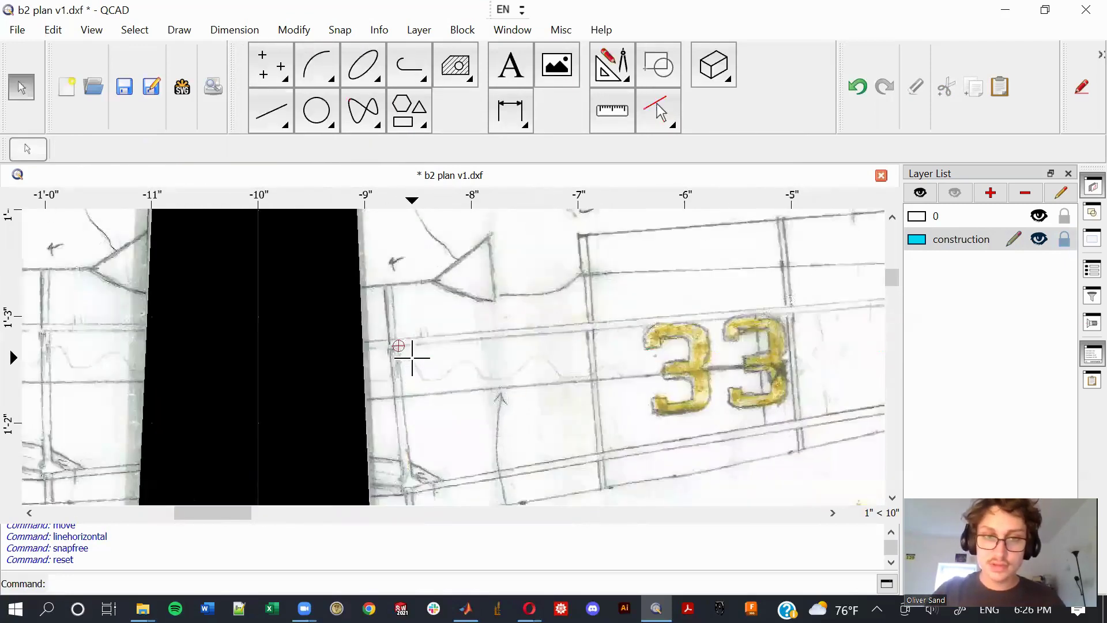
Lock layer 0 and draw a reference line along the fuselage stringer.
key(l)
key(i)
click(1063, 220)
scroll(425, 322, up, 3)
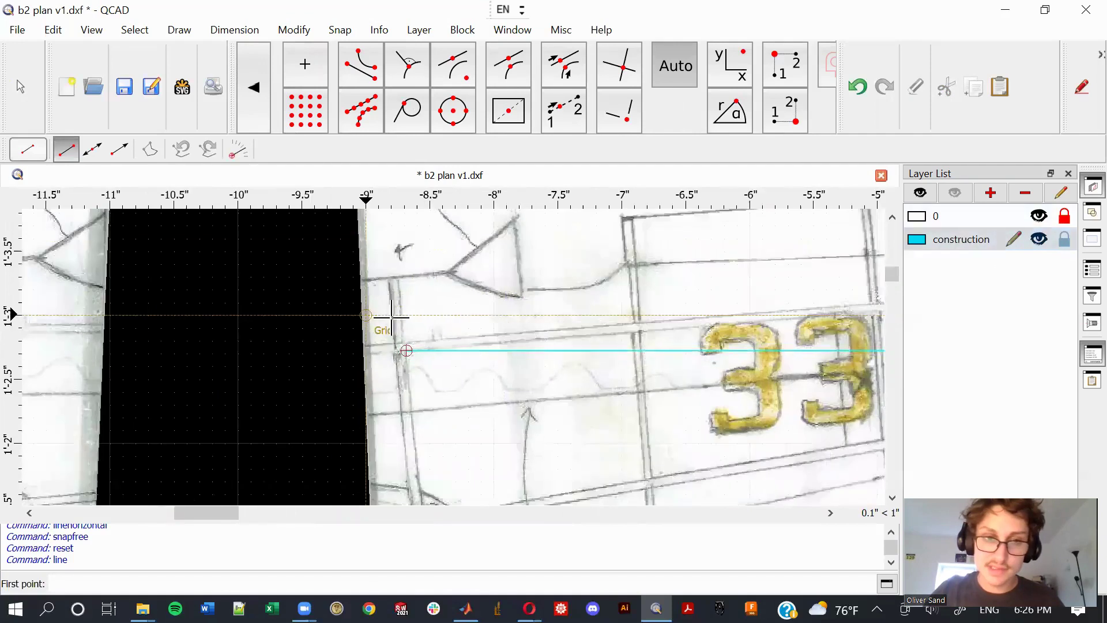
click(439, 373)
middle_drag(269, 342, 84, 346)
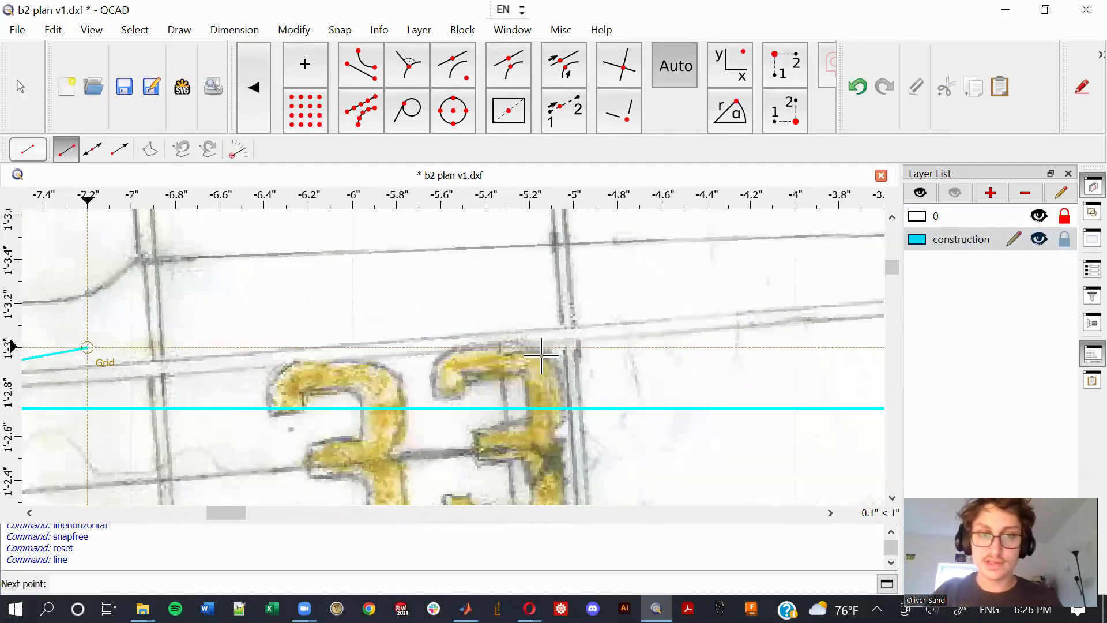
middle_drag(694, 334, 32, 390)
scroll(678, 326, down, 1)
key(s)
key(f)
click(695, 327)
key(Escape)
Measure the angle between the horizontal and stringer lines: 4.908322°.
key(a)
key(n)
click(350, 369)
click(351, 357)
click(359, 442)
scroll(459, 424, down, 6)
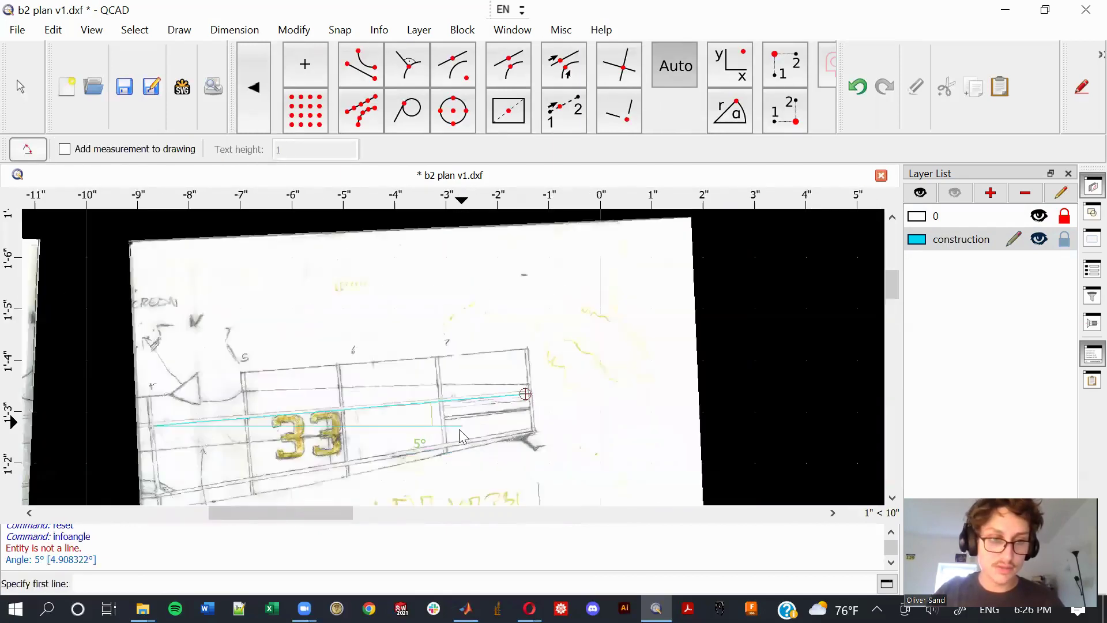
key(Escape)
Delete both reference lines, unlock layer 0, select the right sheet and enter ro -4.91.
drag(569, 429, 121, 388)
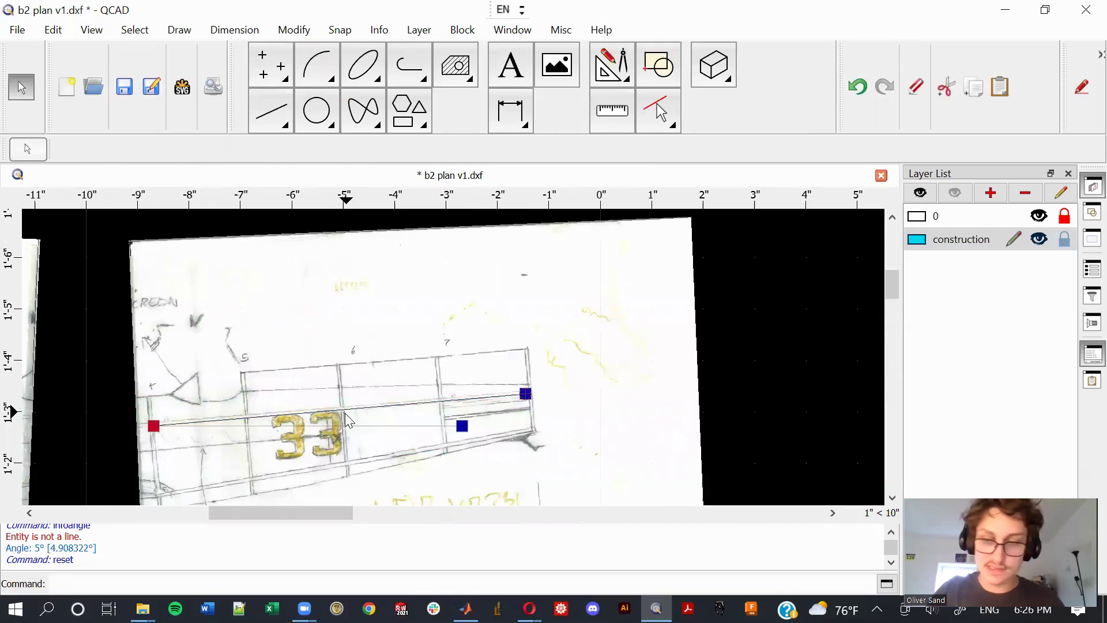
key(Delete)
scroll(357, 396, down, 3)
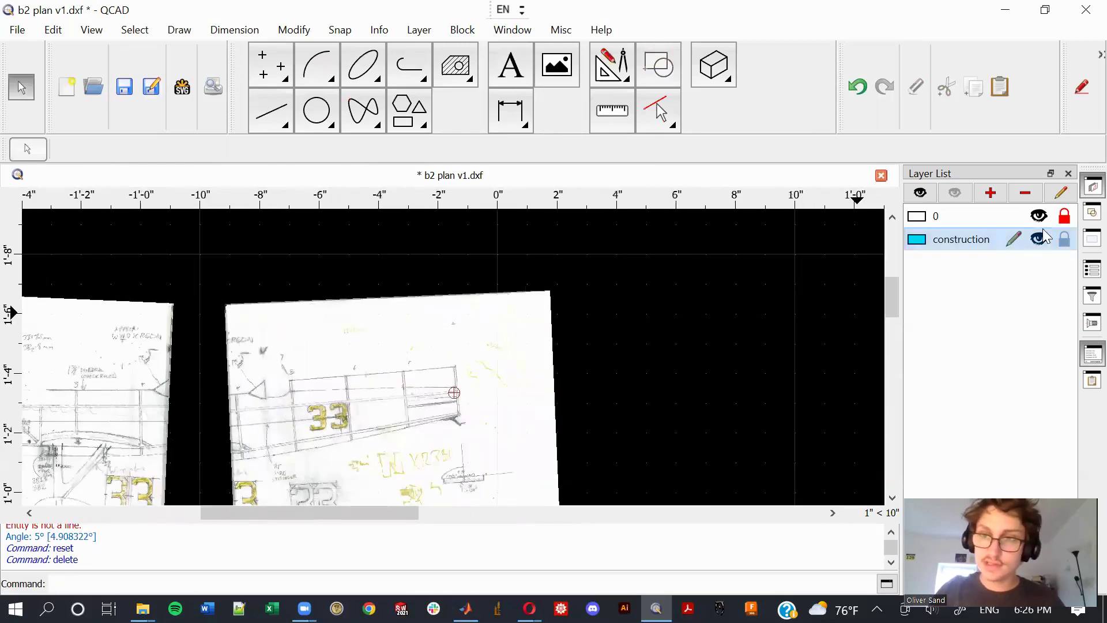
click(1065, 216)
scroll(519, 375, down, 3)
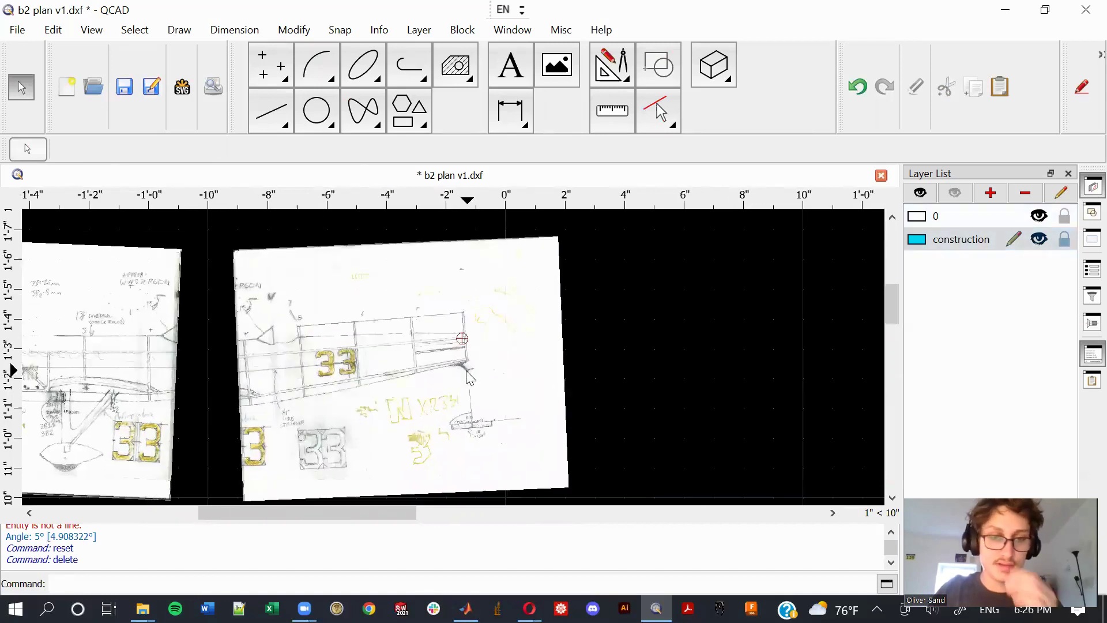
drag(713, 397, 355, 367)
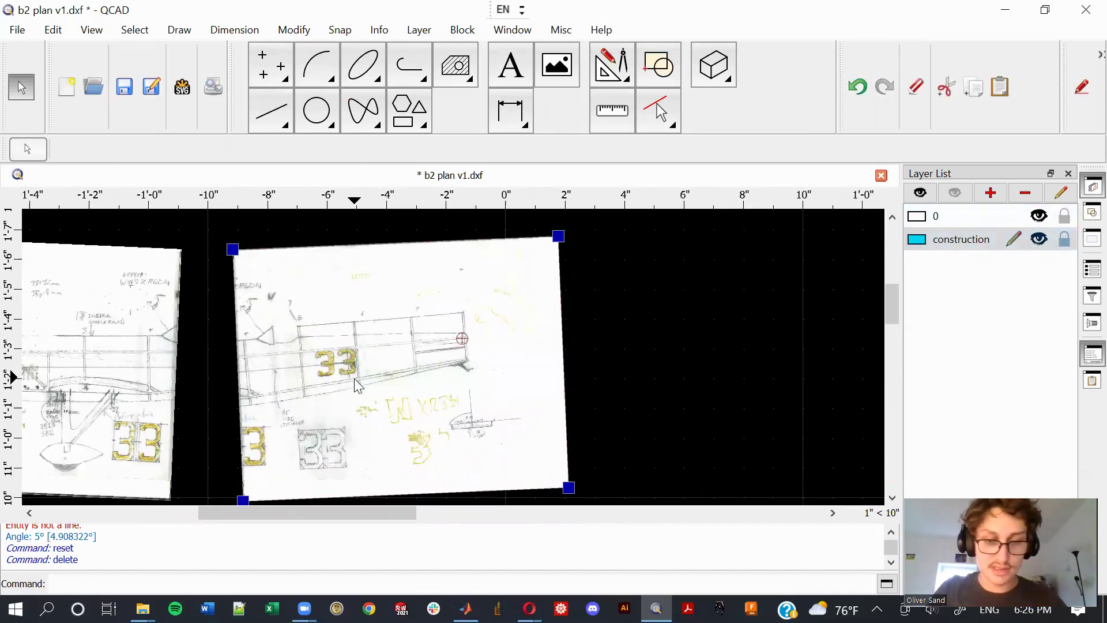
text(ro)
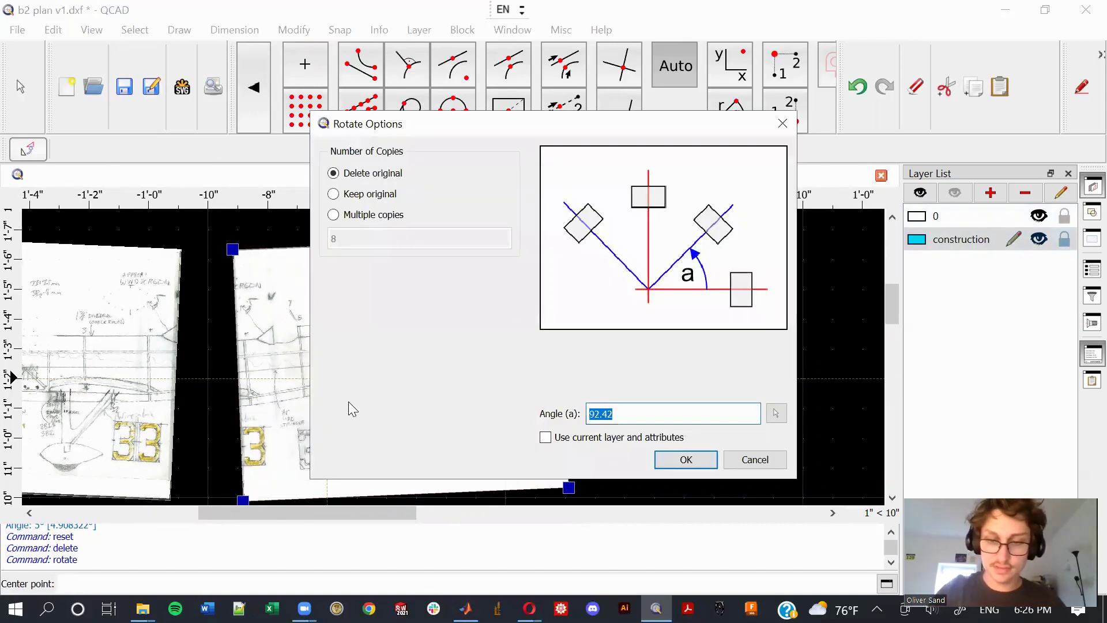
text(-4.91)
Confirm the -4.91° rotation of the right fuselage scan, then pan and reselect it.
key(Return)
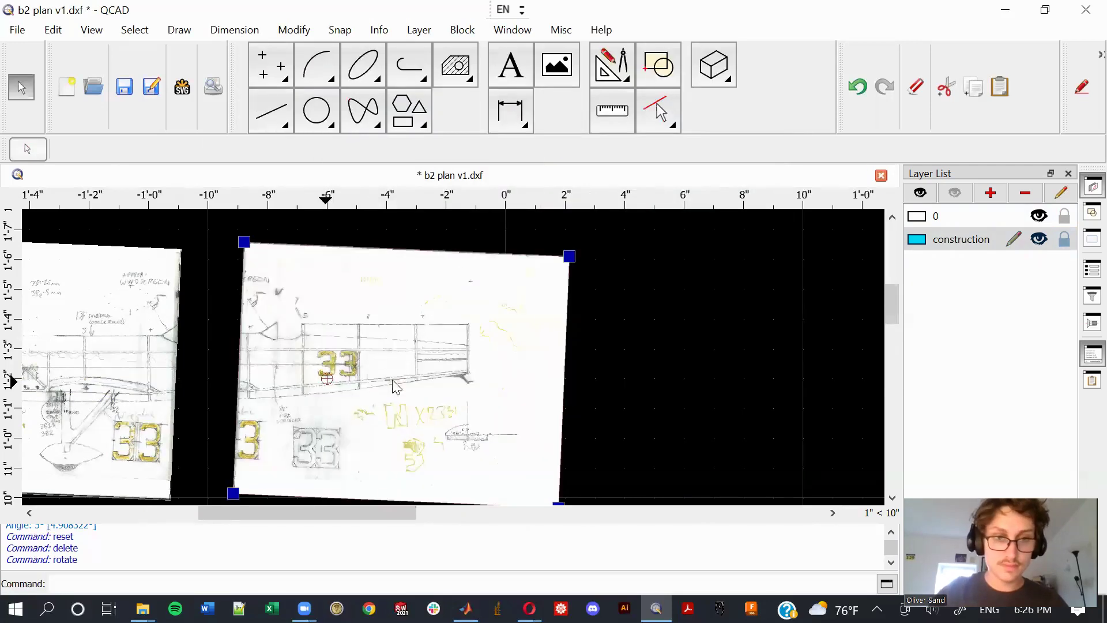
click(635, 372)
middle_drag(492, 393, 581, 354)
scroll(485, 344, down, 2)
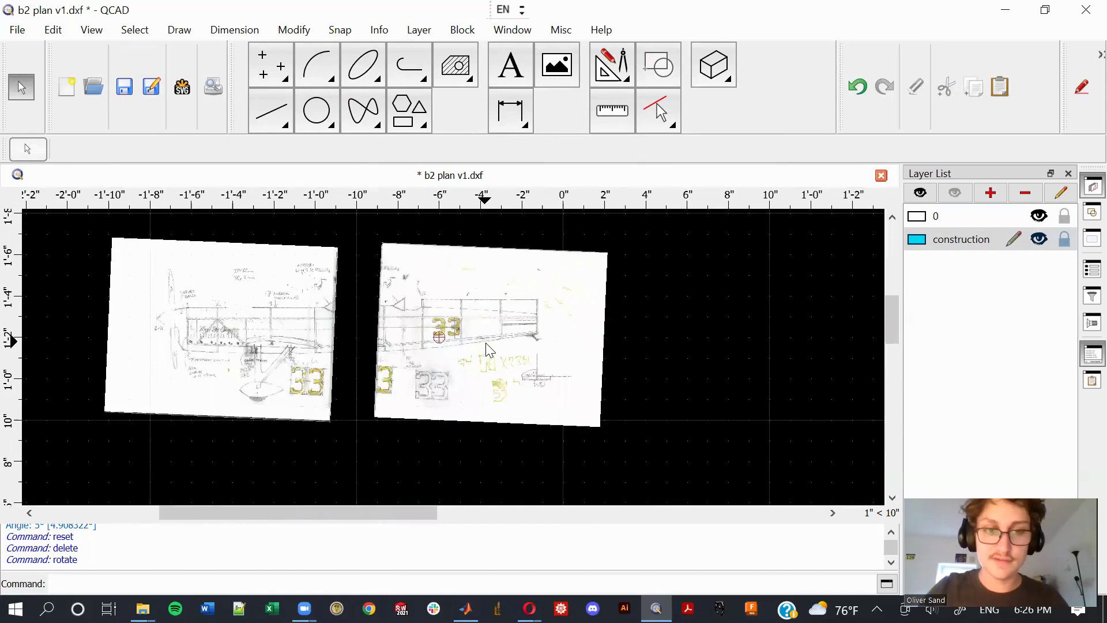
click(473, 293)
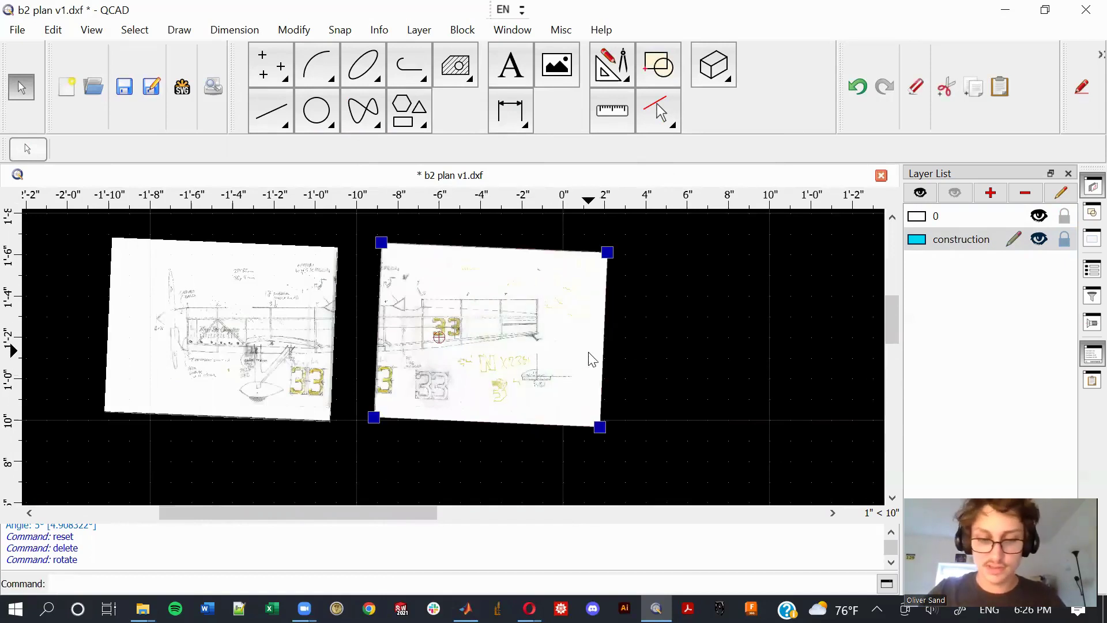
Move the right scan with free snap onto the matching intersection, deleting the original.
key(m)
key(v)
scroll(385, 245, up, 3)
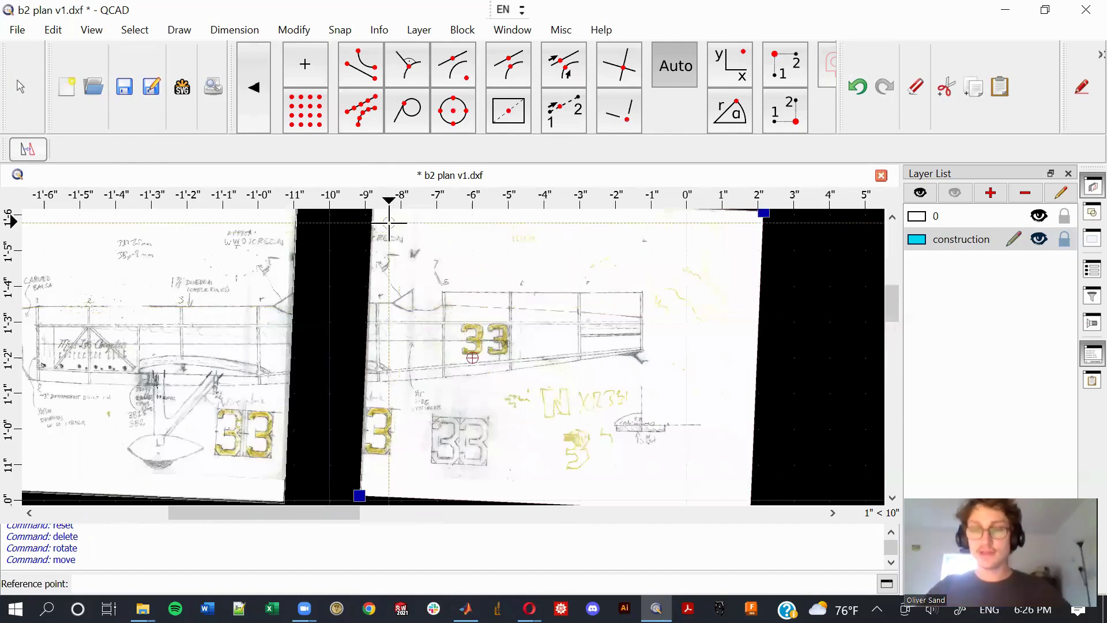
scroll(398, 291, up, 3)
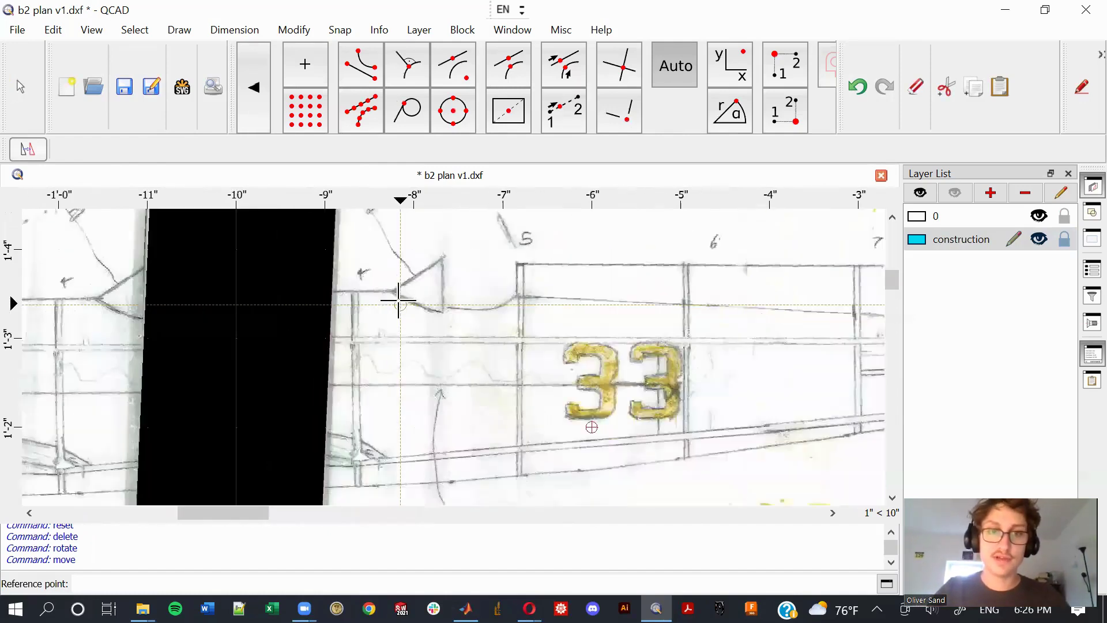
scroll(393, 282, up, 6)
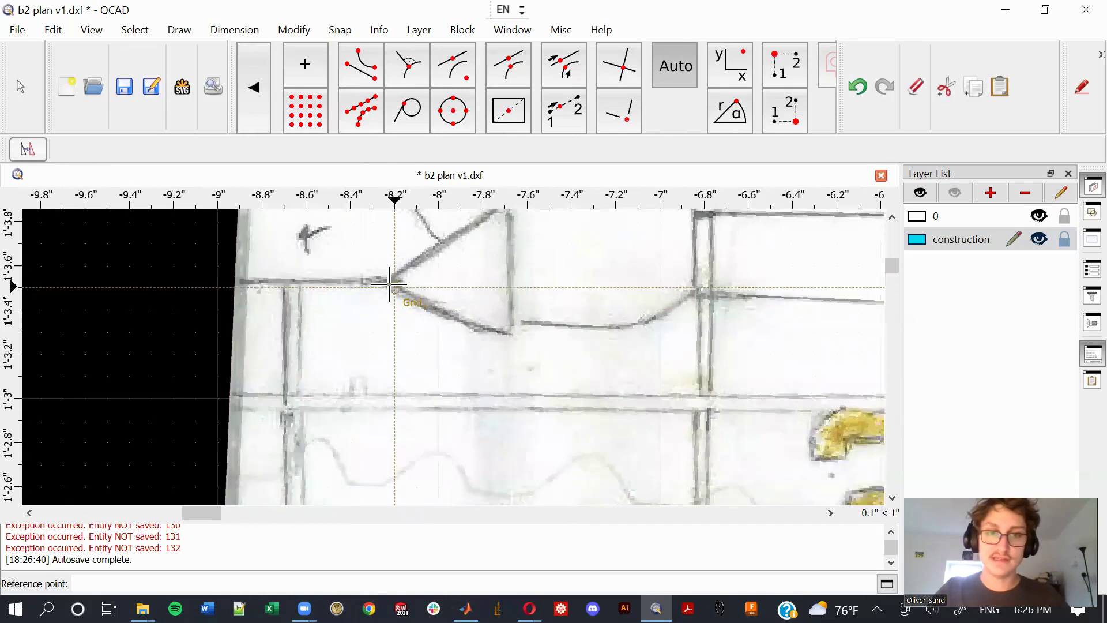
key(f)
key(r)
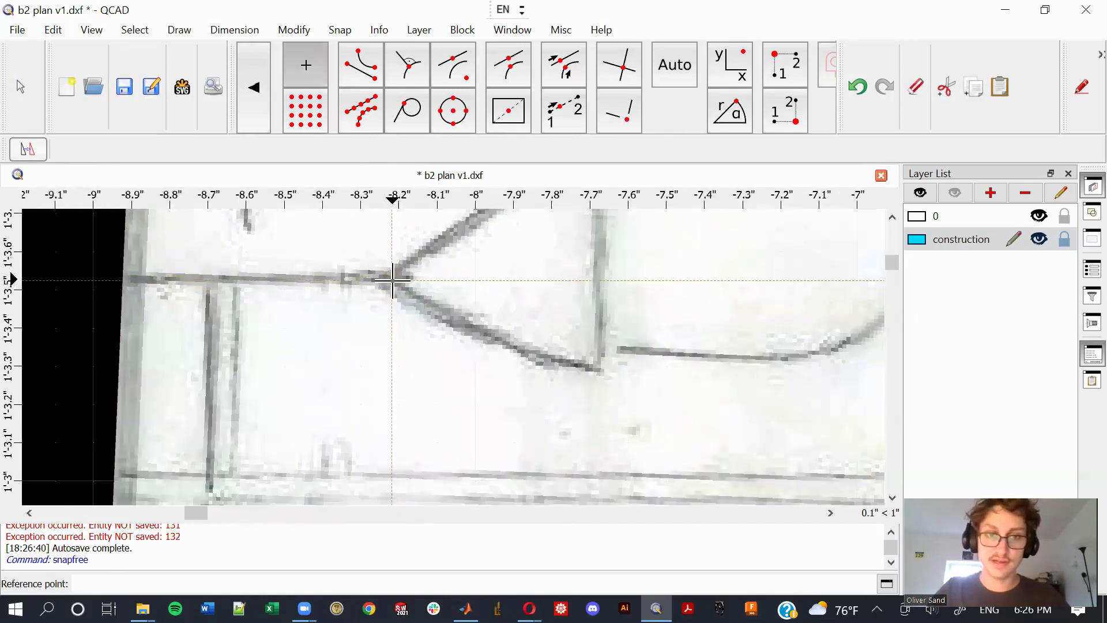
scroll(391, 279, up, 2)
scroll(391, 279, down, 8)
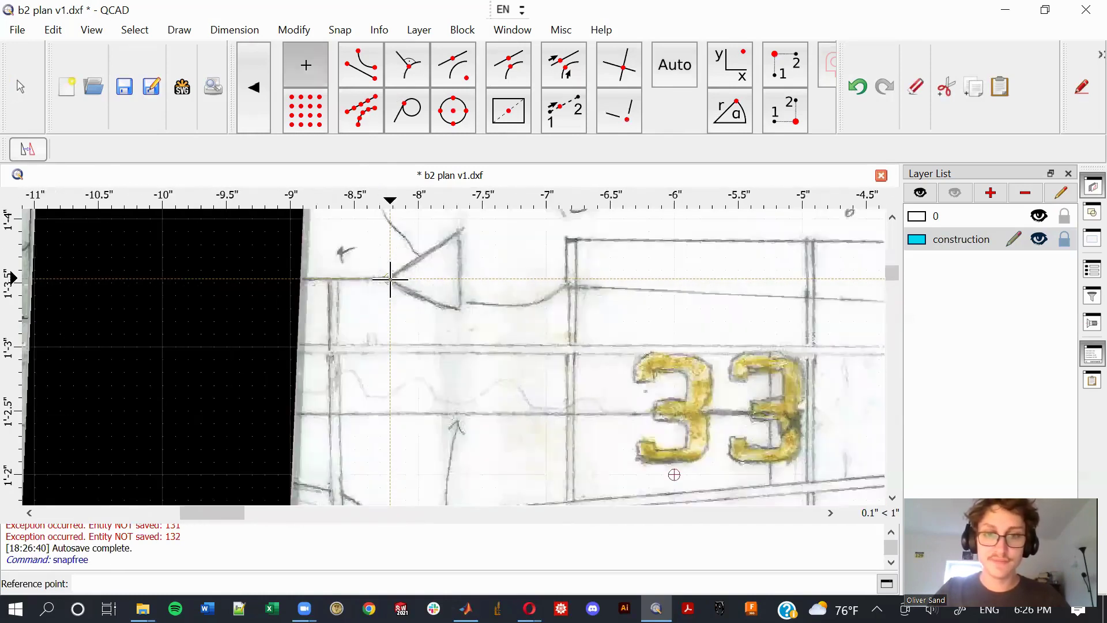
scroll(390, 279, down, 2)
scroll(392, 277, up, 5)
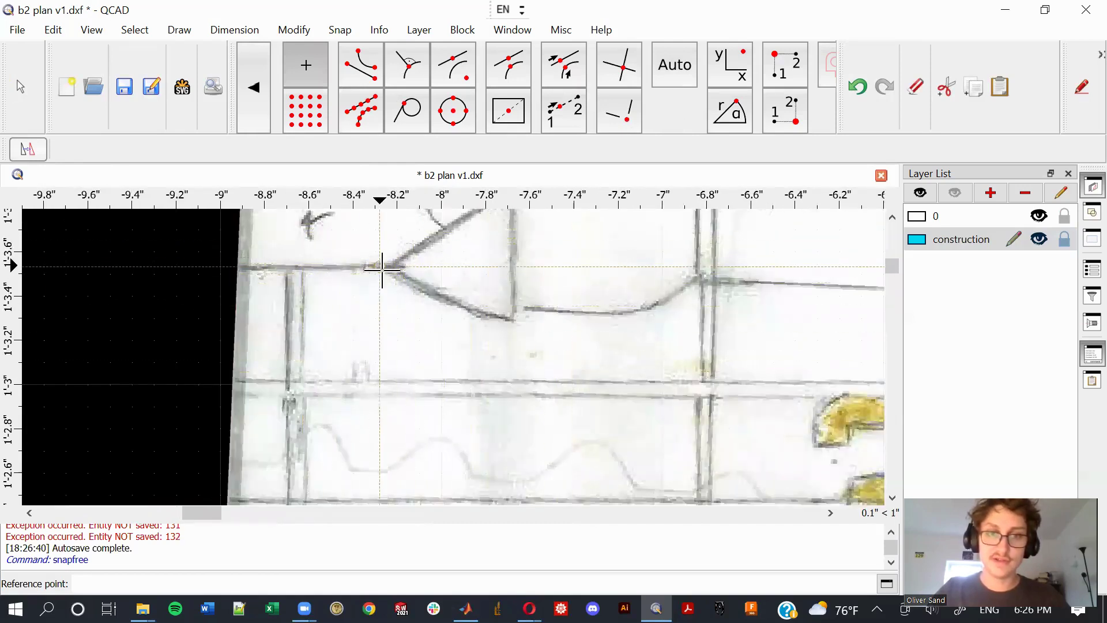
scroll(408, 284, up, 3)
scroll(408, 284, down, 9)
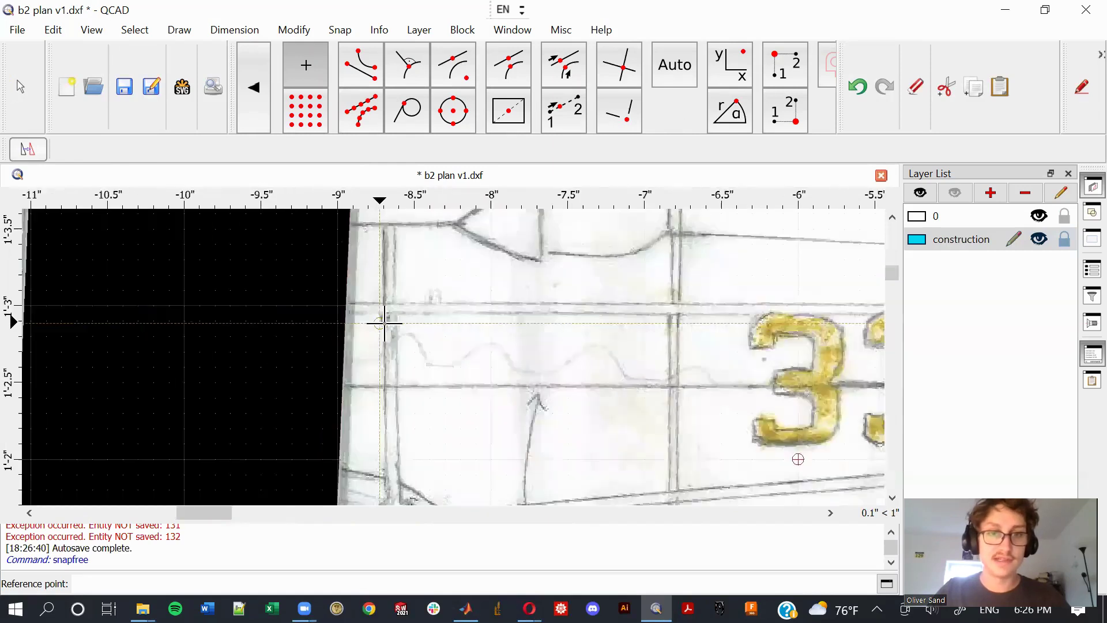
scroll(384, 323, up, 5)
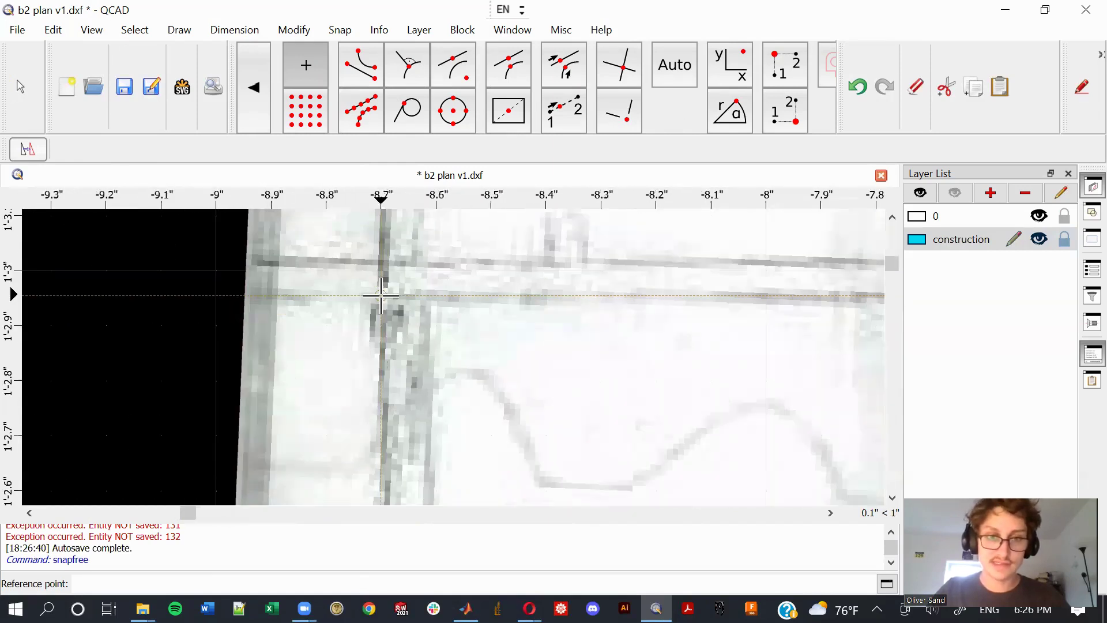
scroll(385, 294, down, 8)
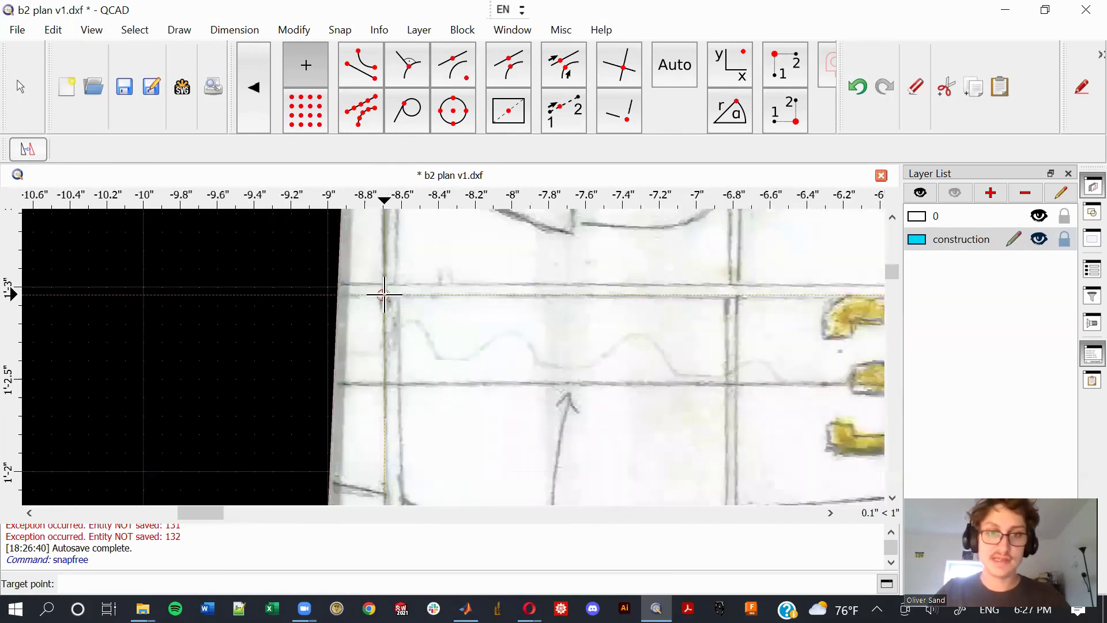
scroll(385, 295, up, 4)
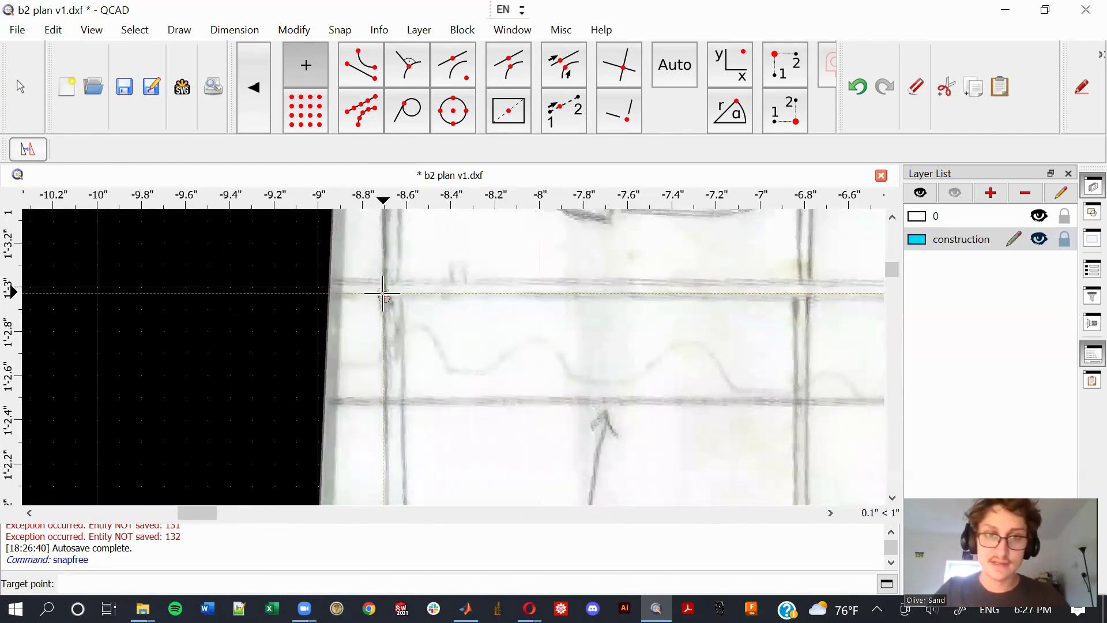
scroll(385, 297, down, 3)
scroll(387, 300, down, 2)
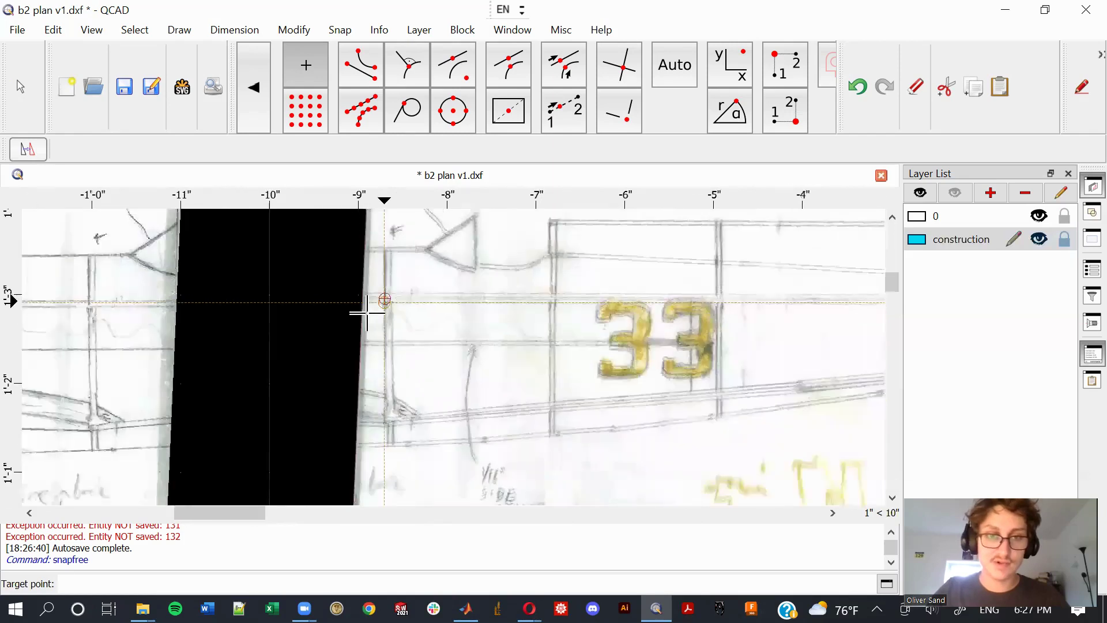
scroll(383, 303, up, 4)
scroll(346, 333, down, 5)
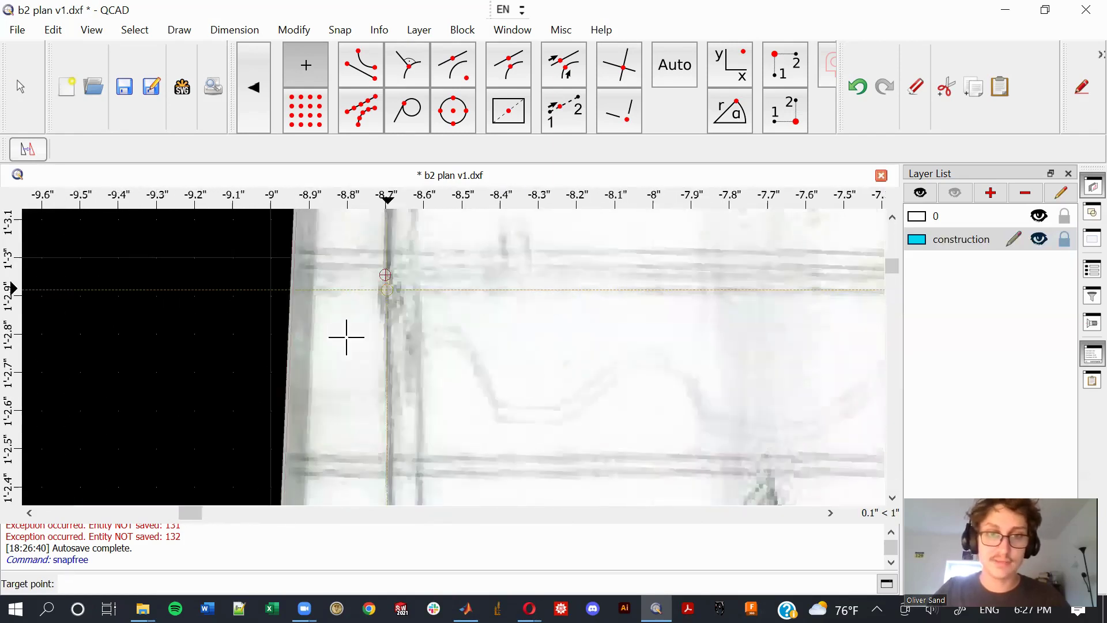
scroll(144, 329, up, 6)
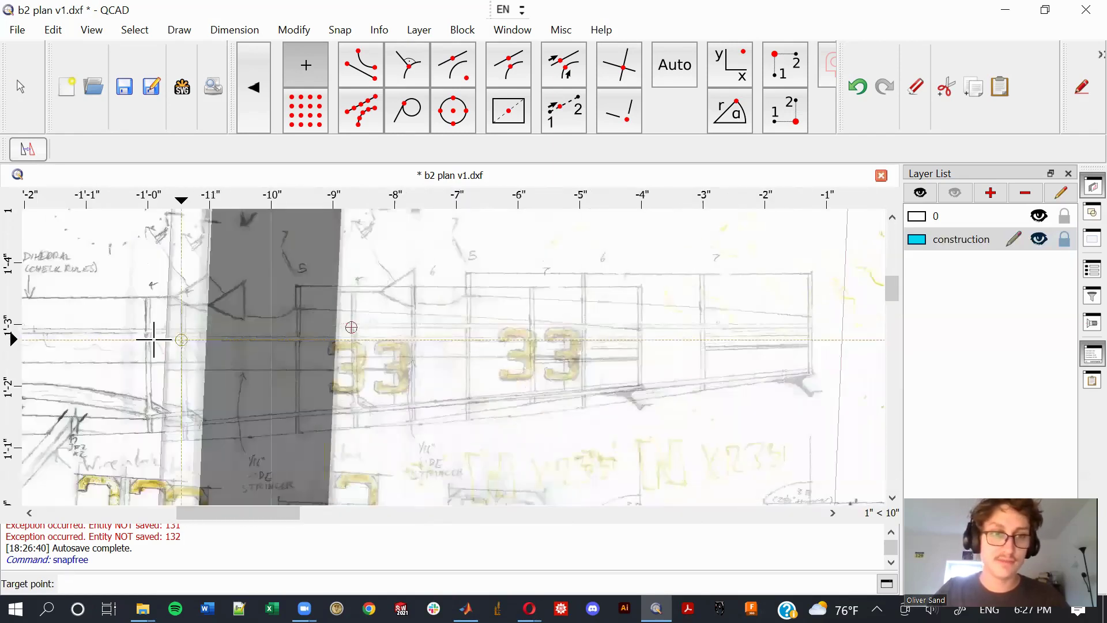
scroll(145, 333, up, 3)
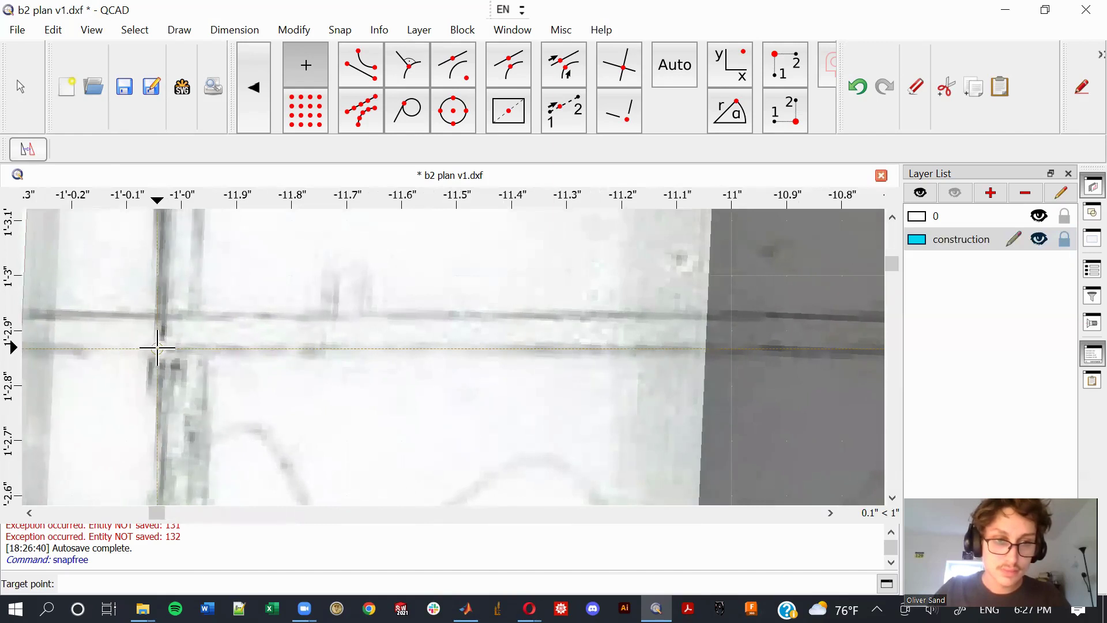
click(160, 347)
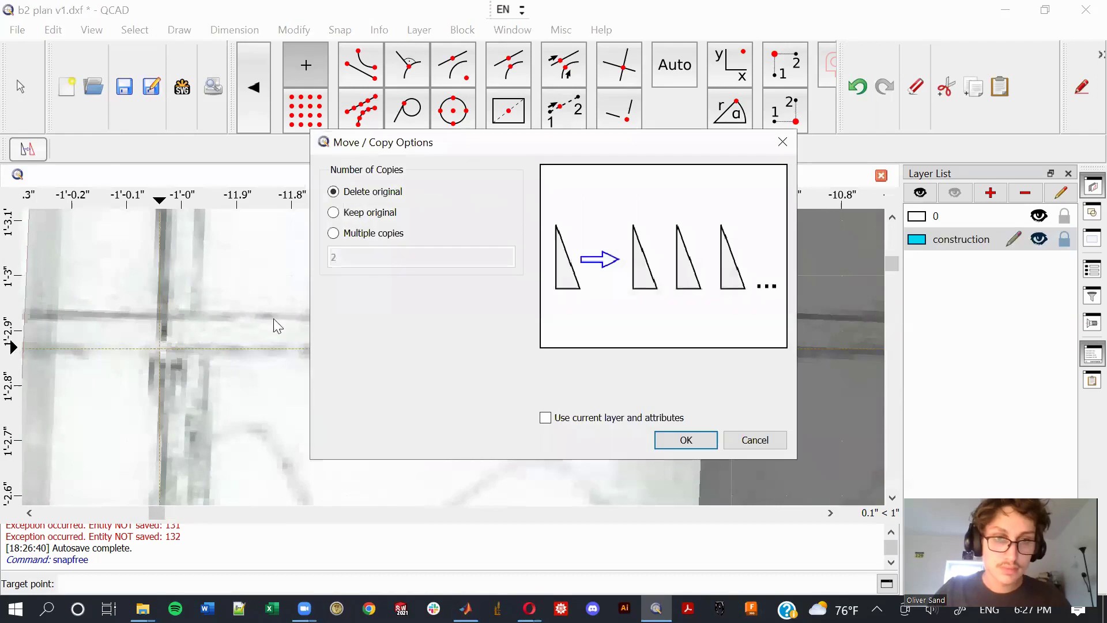
click(663, 441)
scroll(639, 404, down, 8)
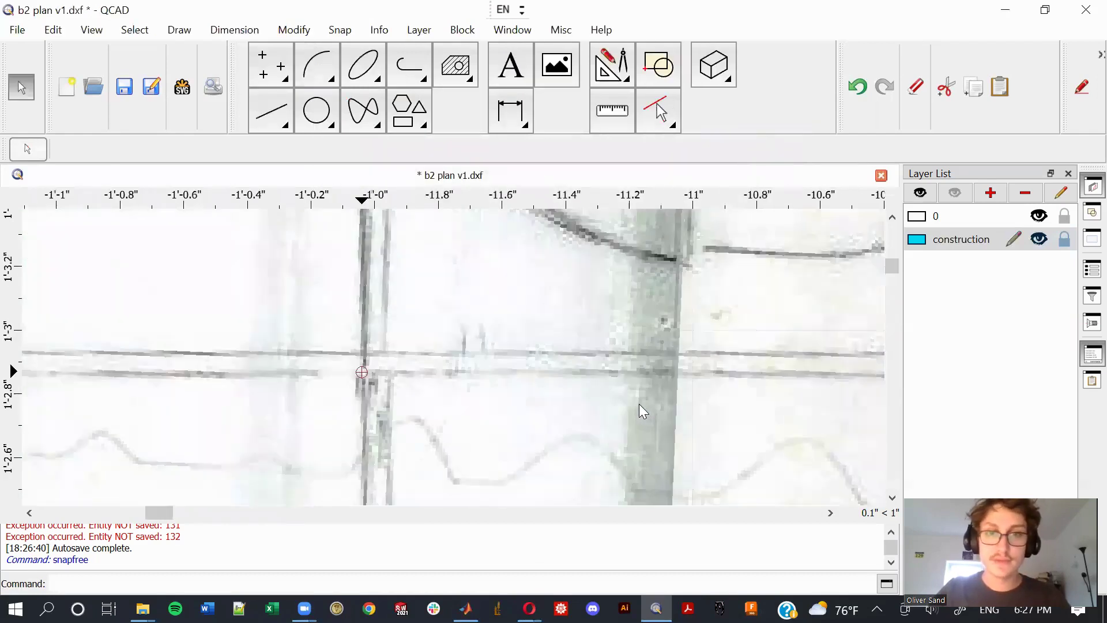
mouse_move(641, 408)
middle_down()
mouse_move(554, 333)
mouse_move(479, 369)
middle_up()
scroll(553, 333, down, 1)
scroll(479, 372, down, 1)
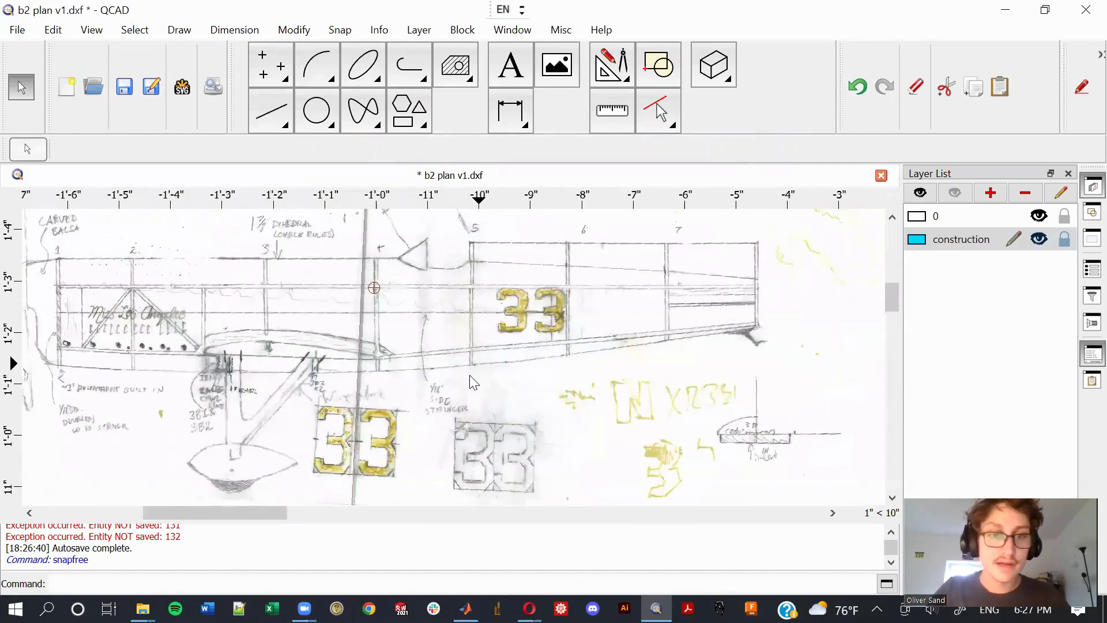
scroll(462, 392, down, 3)
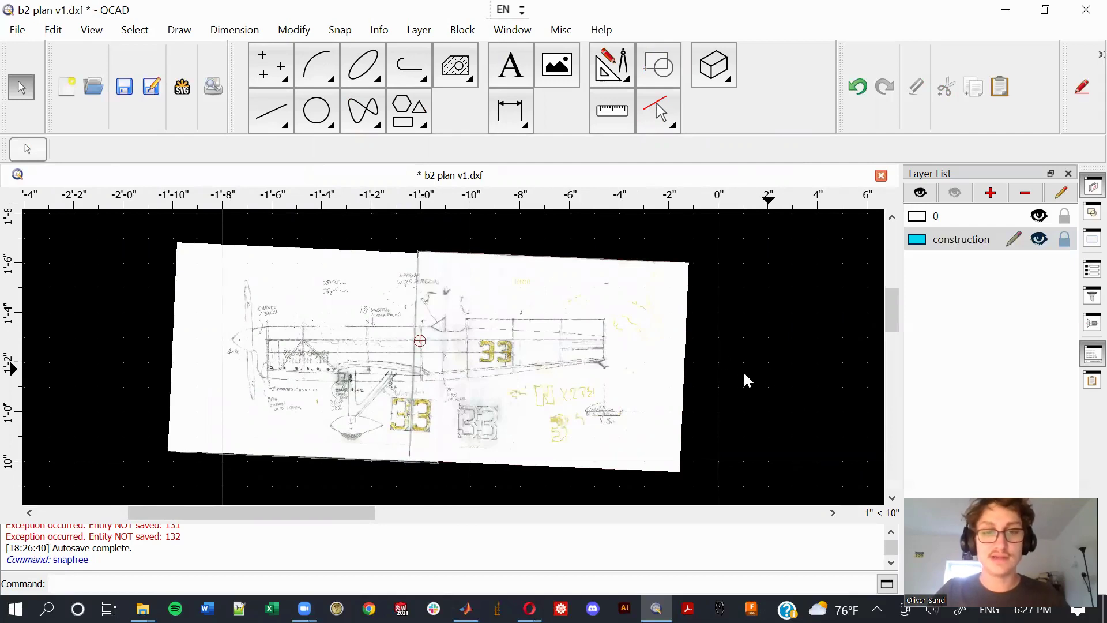
scroll(753, 369, down, 4)
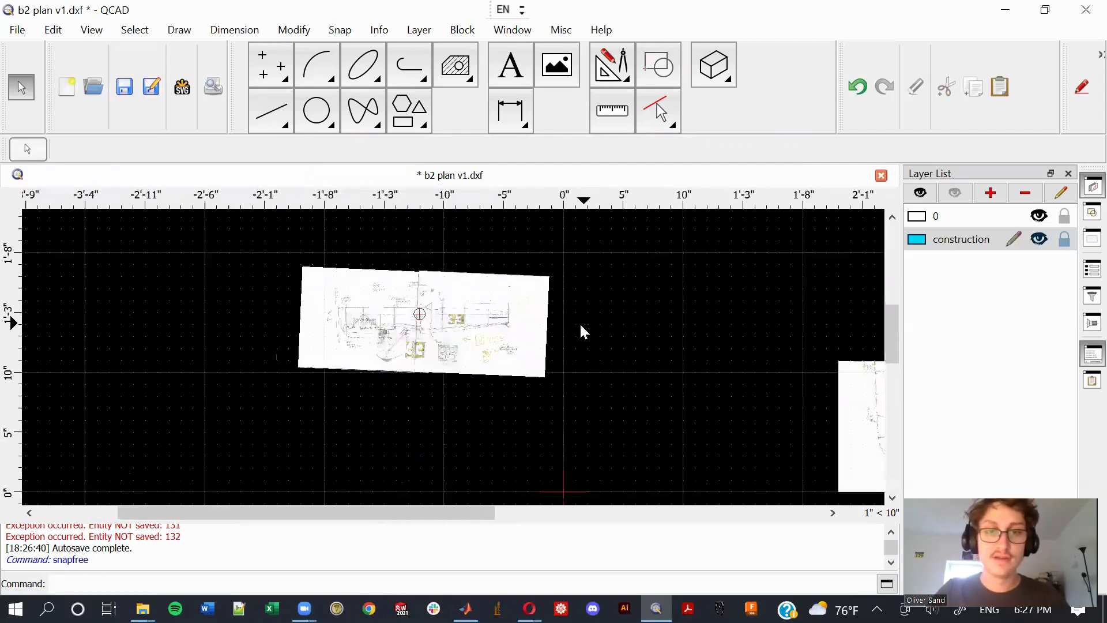
scroll(429, 314, up, 4)
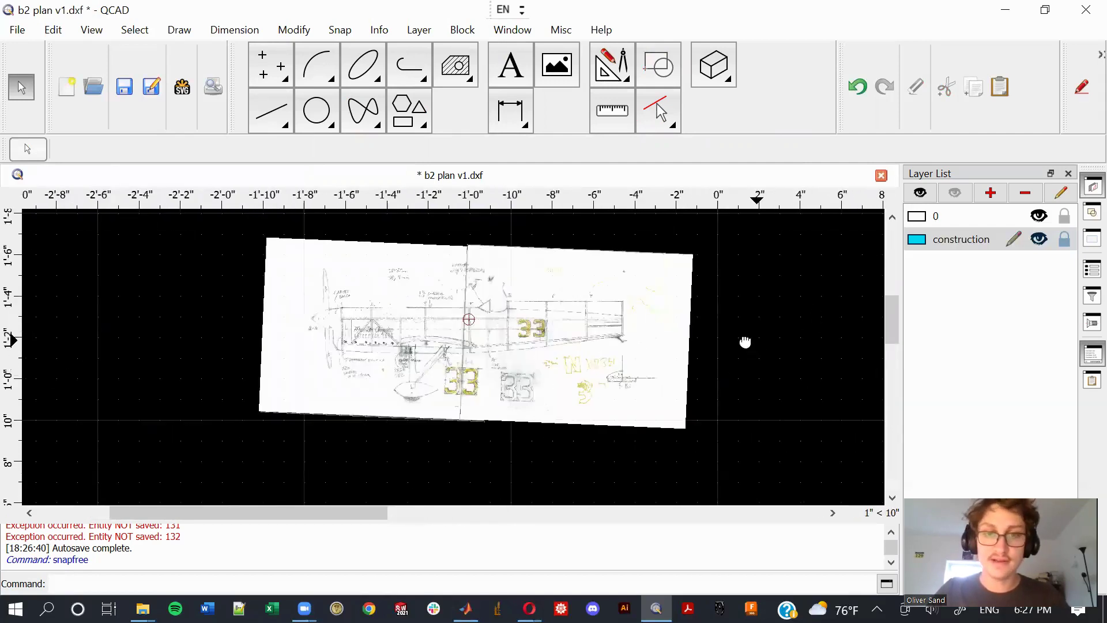
mouse_move(729, 339)
middle_down()
mouse_move(452, 311)
mouse_move(415, 296)
middle_up()
scroll(452, 312, down, 4)
scroll(414, 297, down, 1)
Window-select and delete the two upper scans.
scroll(593, 396, up, 4)
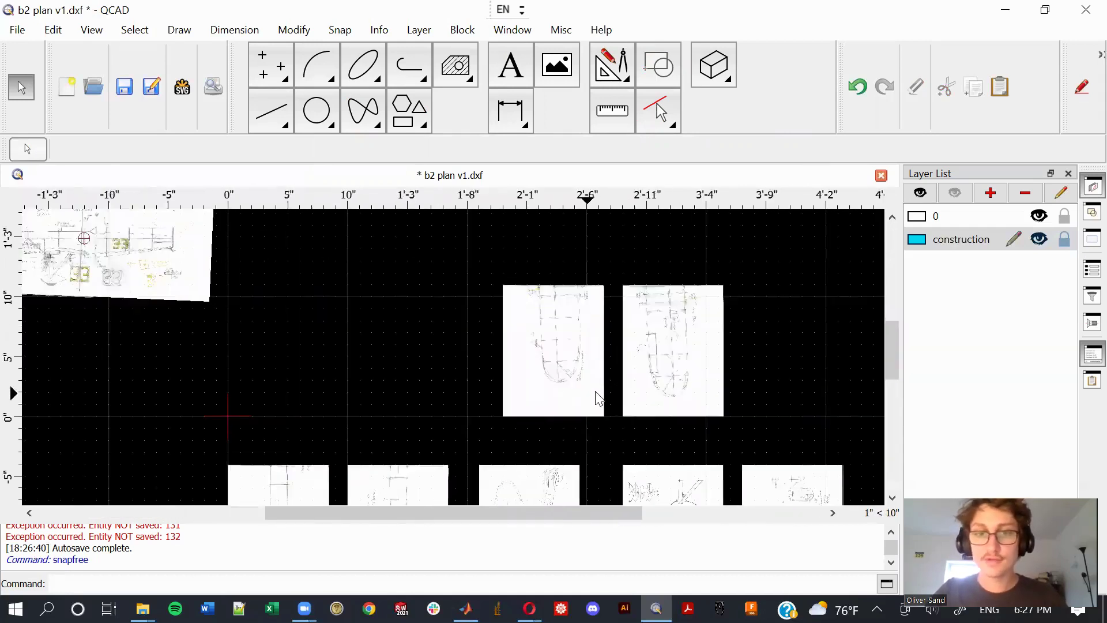
drag(611, 470, 523, 384)
scroll(523, 384, down, 4)
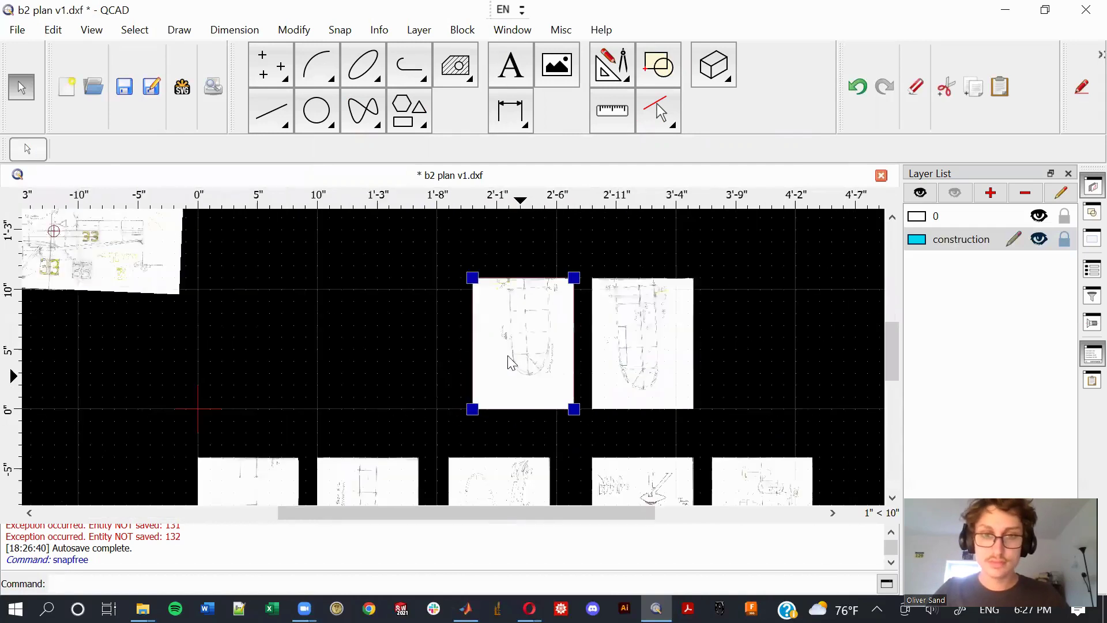
key(Escape)
drag(461, 313, 668, 399)
key(Delete)
Delete the five lower scans and return to the assembled plan.
middle_drag(526, 396, 625, 304)
drag(362, 347, 862, 431)
key(Delete)
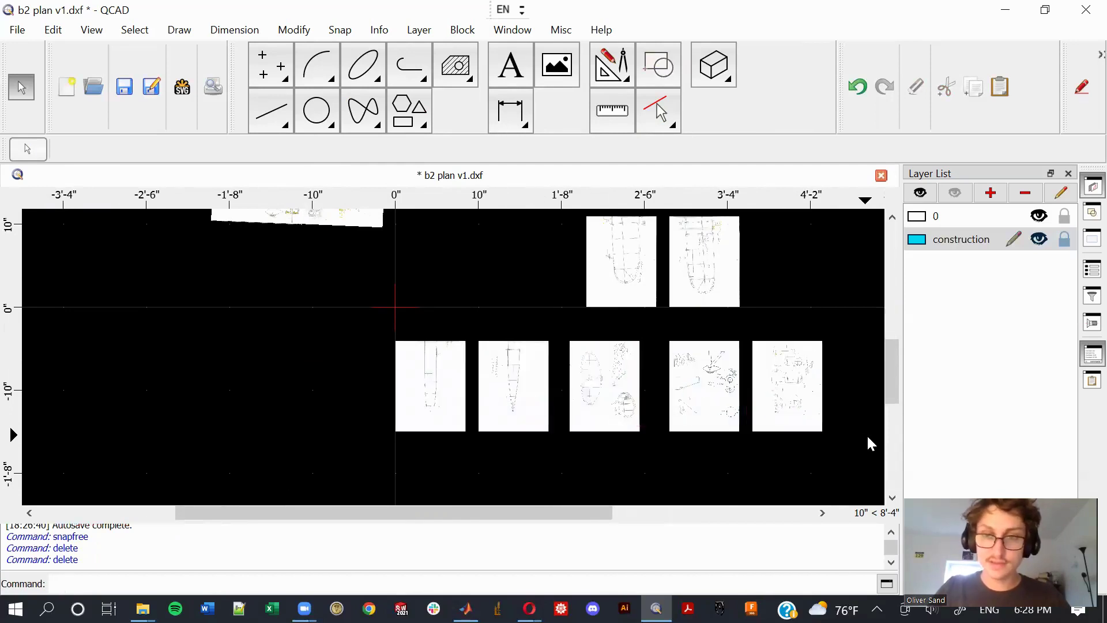
drag(387, 345, 863, 436)
middle_drag(775, 390, 736, 452)
scroll(716, 427, down, 1)
scroll(669, 400, up, 1)
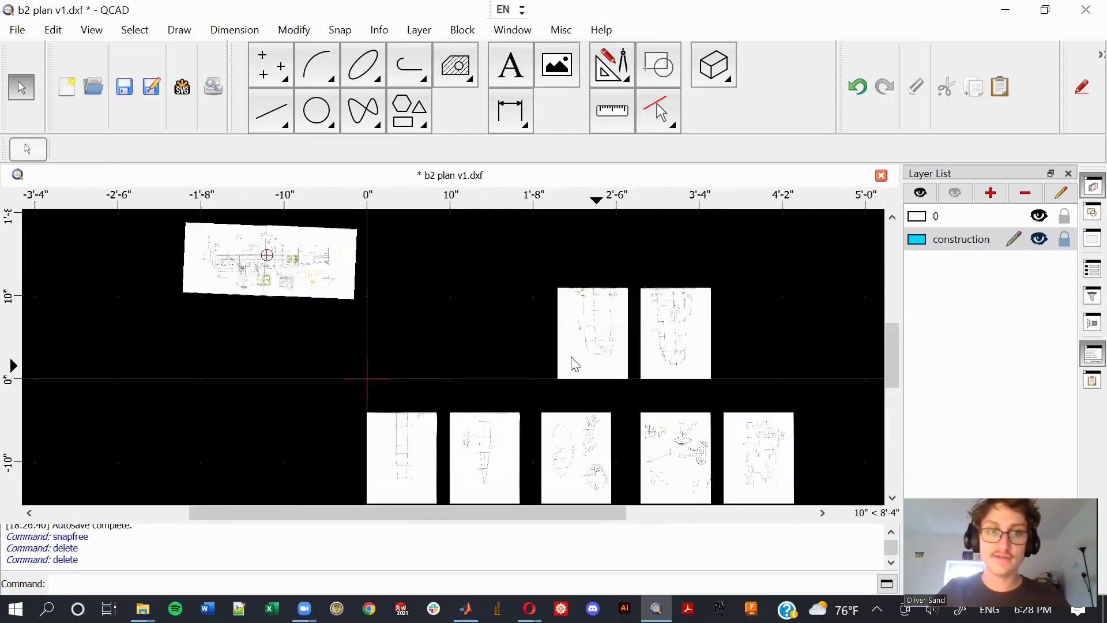
Select the left upper scan, then cancel the move started on it.
click(606, 375)
scroll(605, 335, up, 5)
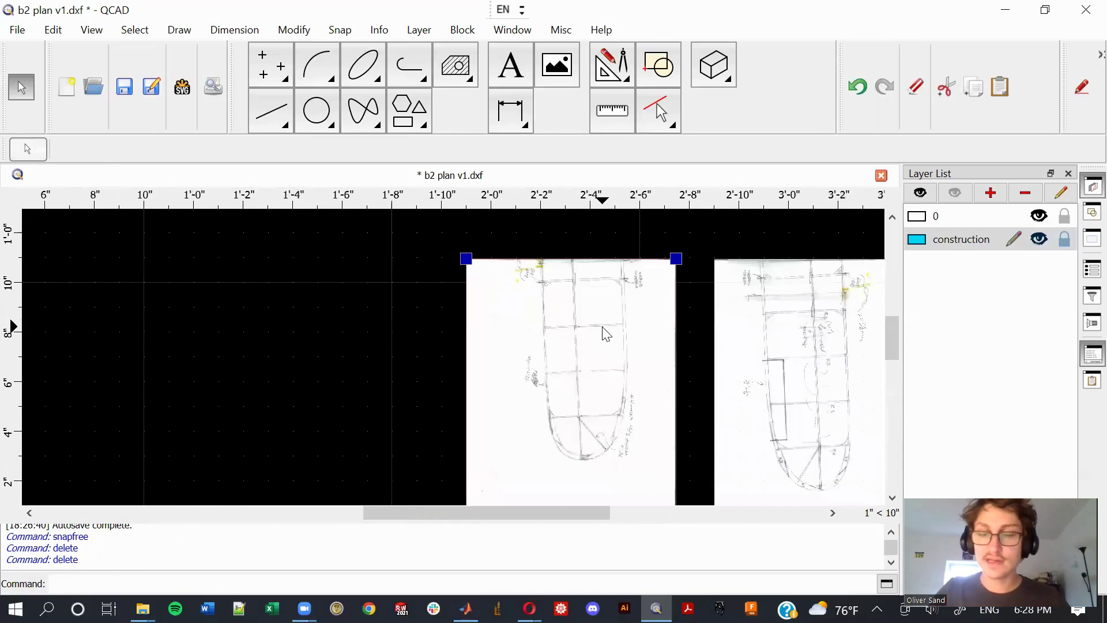
scroll(605, 333, down, 4)
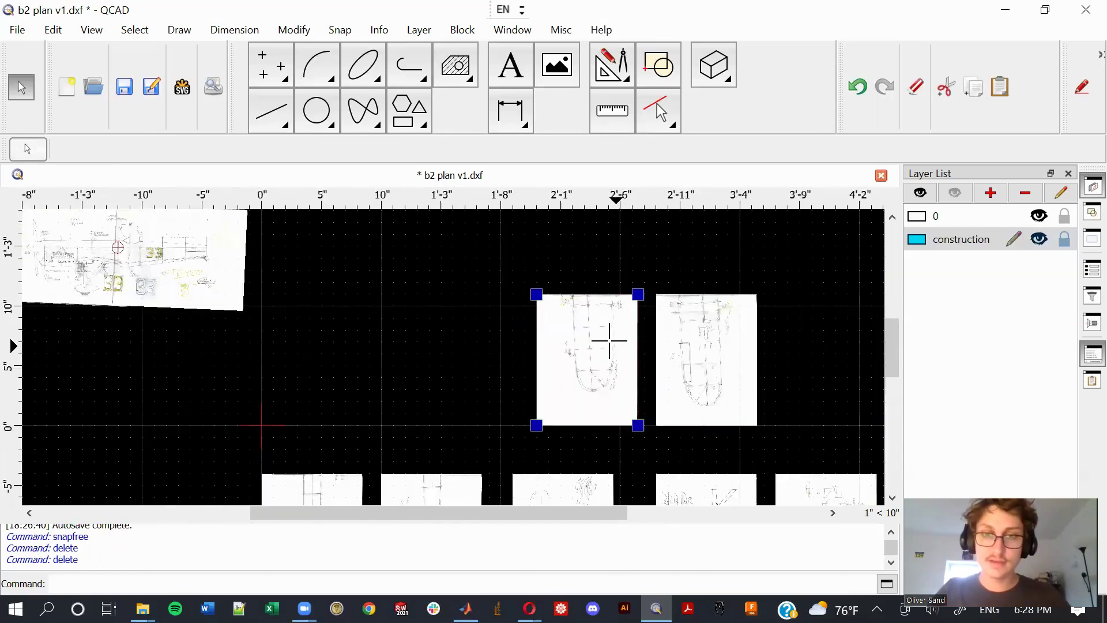
key(m)
key(v)
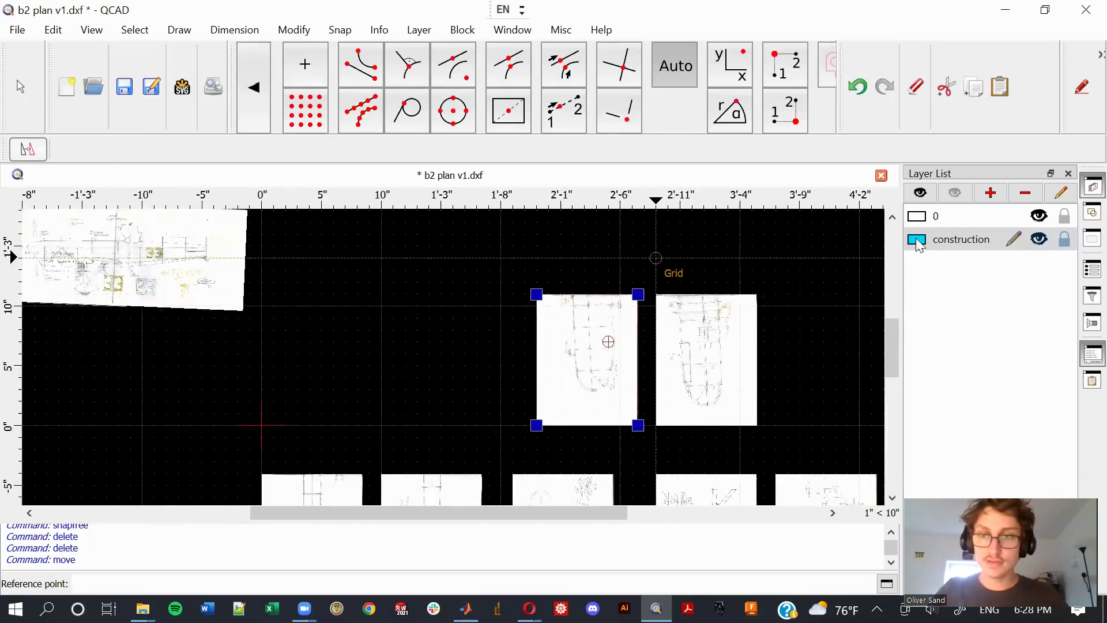
key(Escape)
Lock layer 0 and start a free-snap line at the wing scan's lower spar crossing.
click(1065, 216)
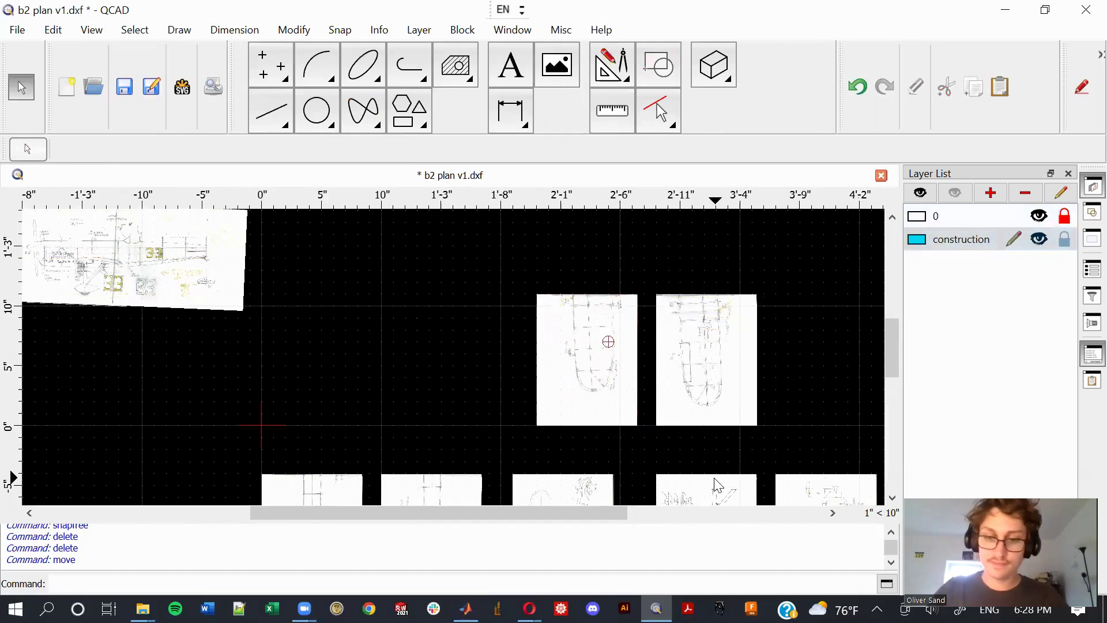
key(l)
key(i)
scroll(577, 311, up, 9)
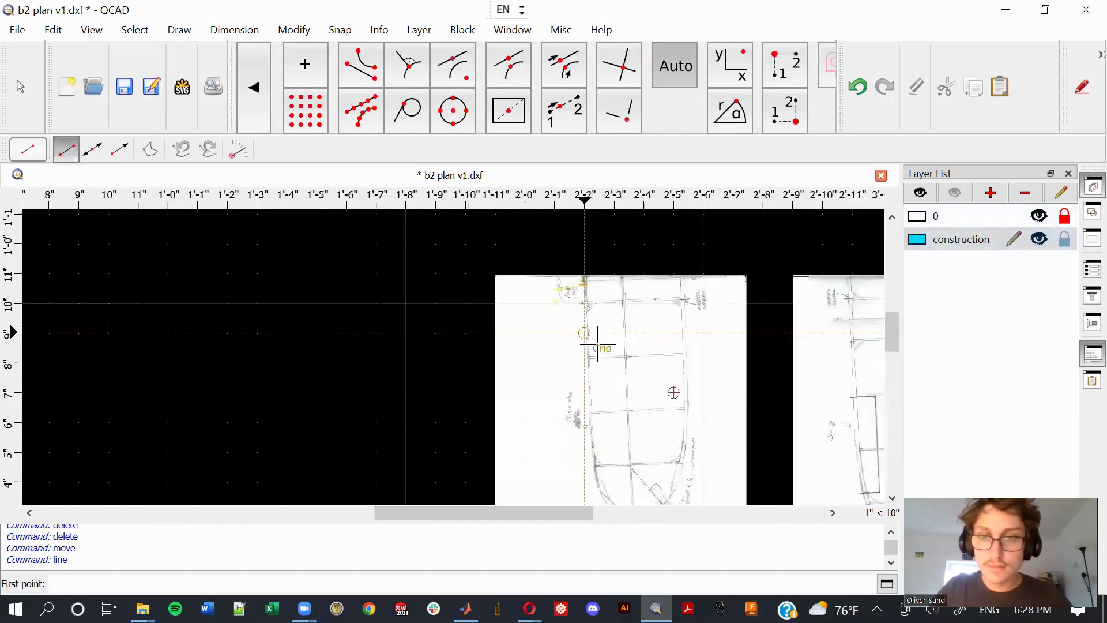
middle_drag(680, 326, 605, 245)
scroll(606, 245, down, 2)
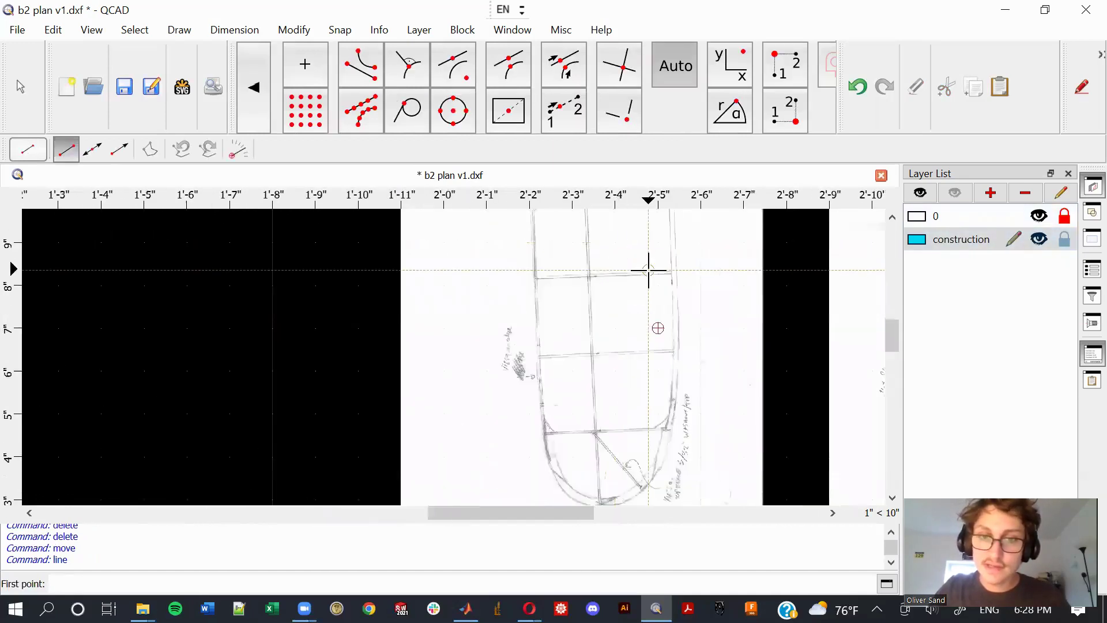
mouse_move(648, 276)
middle_down()
mouse_move(539, 403)
mouse_move(521, 339)
mouse_move(462, 306)
mouse_move(420, 321)
mouse_move(415, 371)
middle_up()
middle_drag(358, 306, 285, 227)
mouse_move(599, 388)
middle_down()
mouse_move(592, 365)
mouse_move(774, 517)
mouse_move(765, 499)
middle_up()
middle_drag(513, 399, 510, 276)
scroll(453, 383, up, 4)
scroll(443, 442, up, 6)
key(f)
key(n)
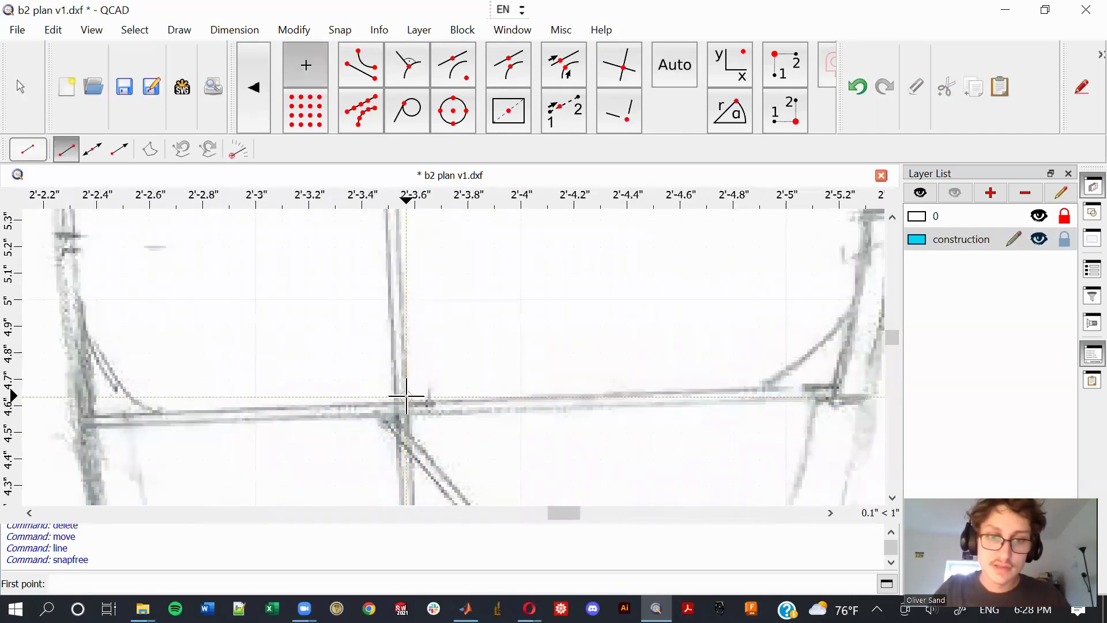
click(407, 402)
Carry the spar line up to the top crossing and finish it.
scroll(416, 268, down, 10)
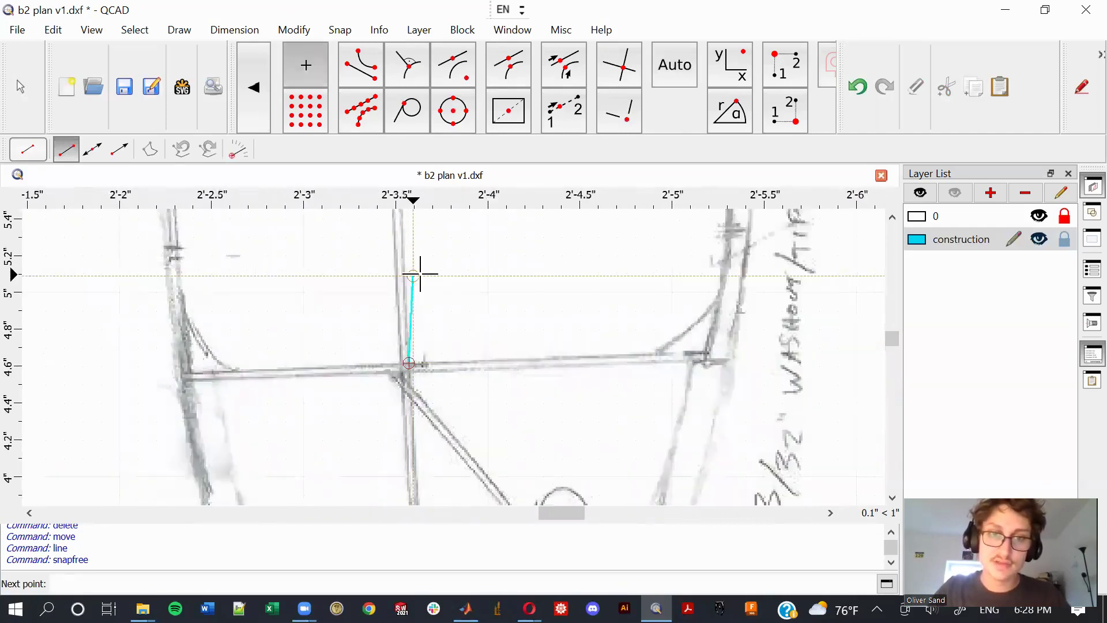
middle_drag(443, 274, 435, 440)
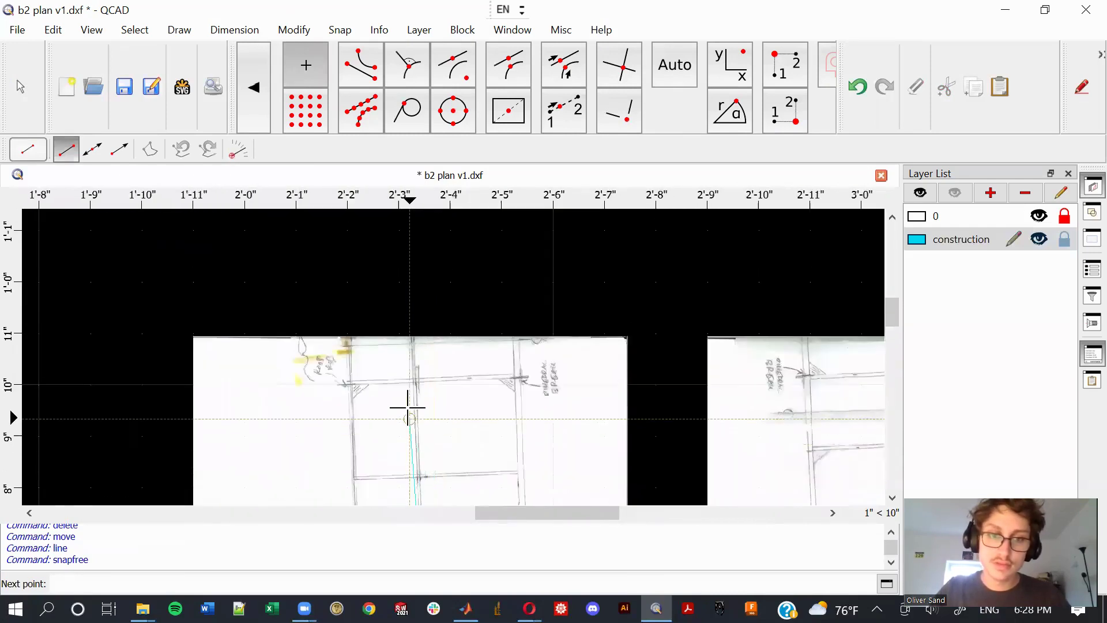
scroll(425, 363, up, 7)
scroll(424, 359, up, 3)
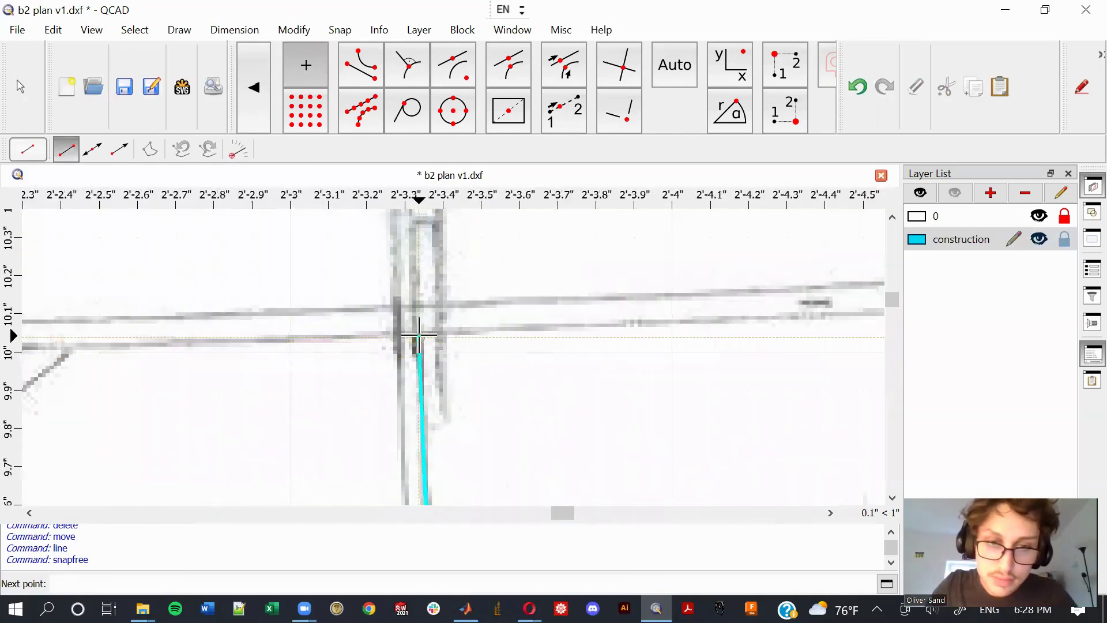
scroll(467, 356, down, 14)
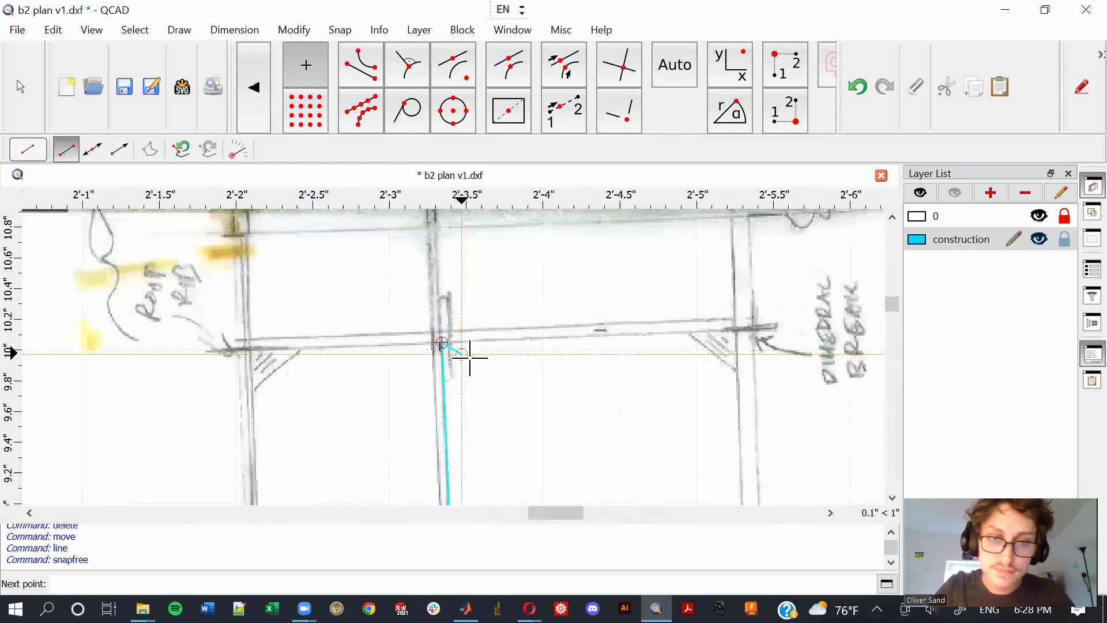
middle_drag(519, 421, 410, 328)
scroll(451, 247, down, 1)
key(Escape)
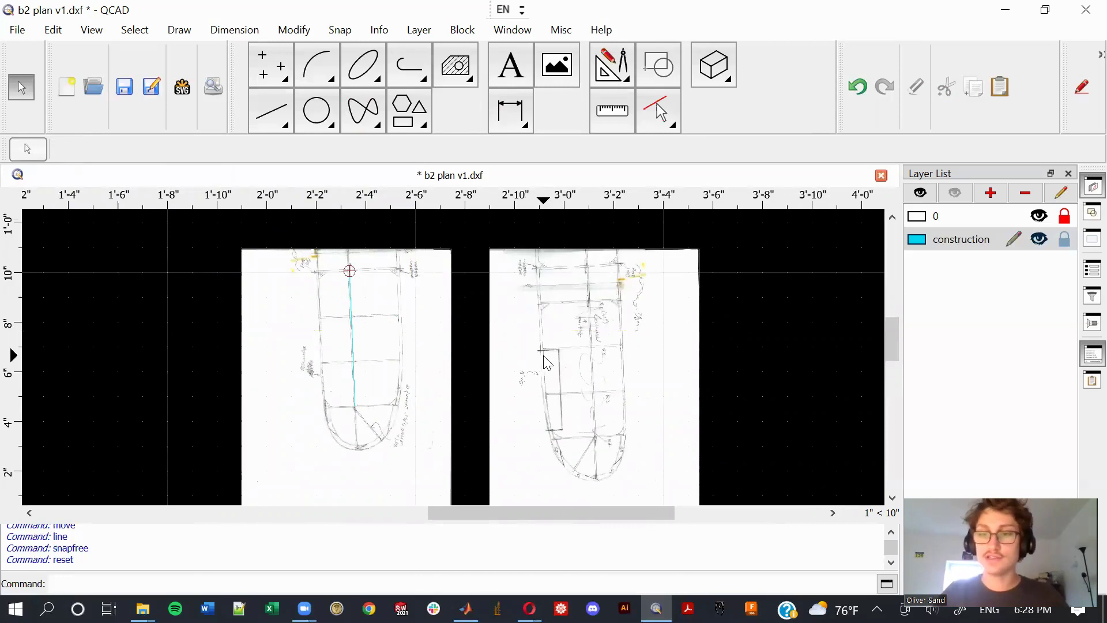
Add a horizontal reference line at the spar's lower crossing.
scroll(395, 405, up, 5)
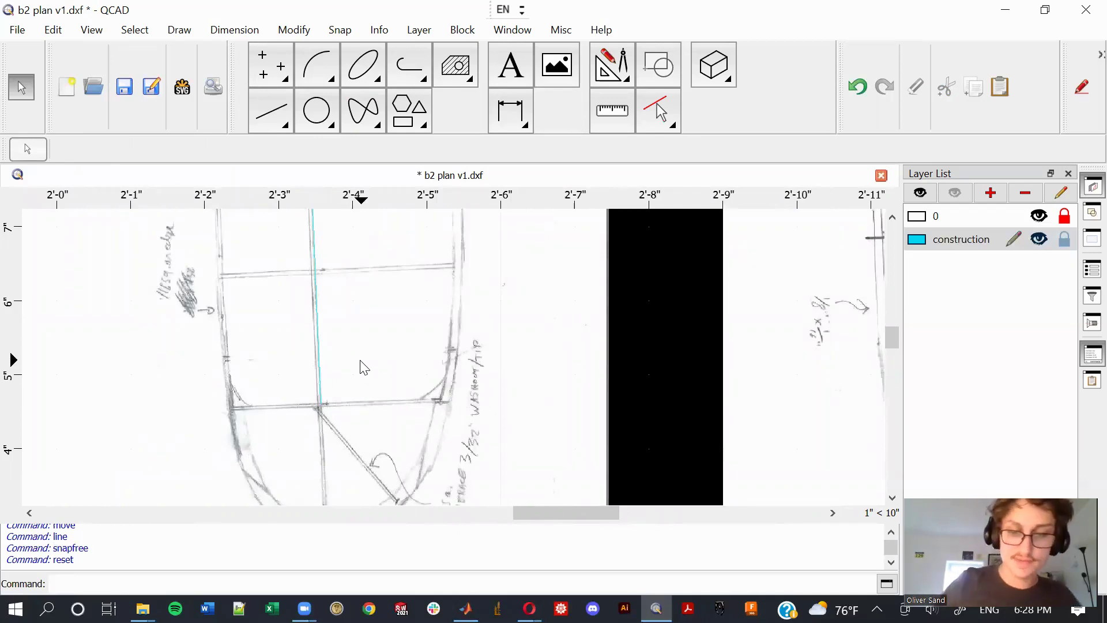
key(l)
key(h)
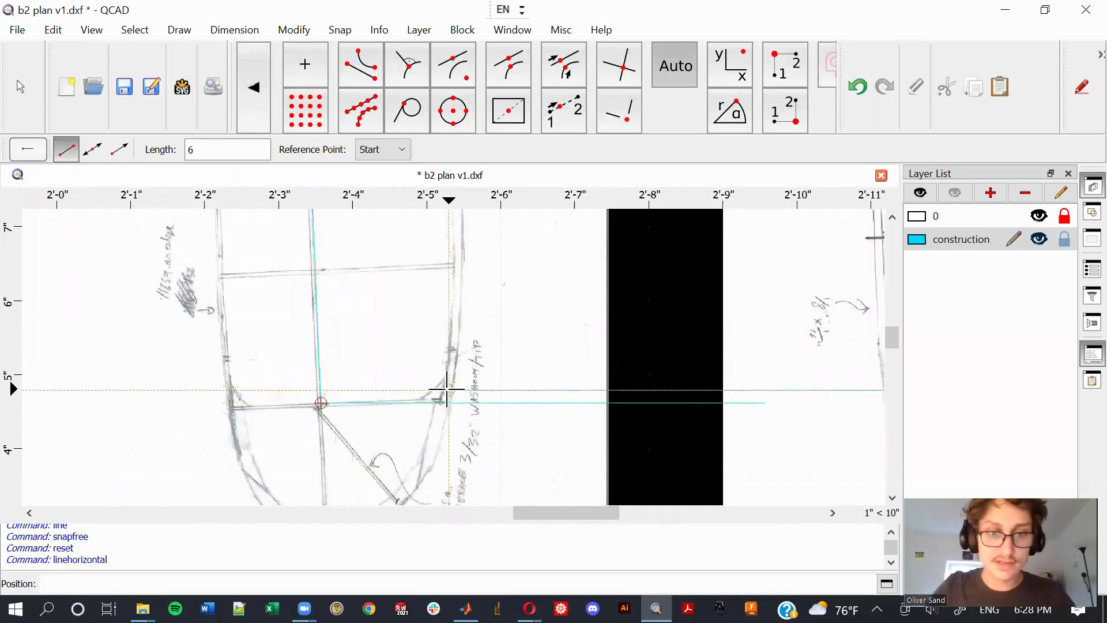
Measure the spar against the horizontal line (92.41°), then select both construction lines.
key(Escape)
key(i)
key(a)
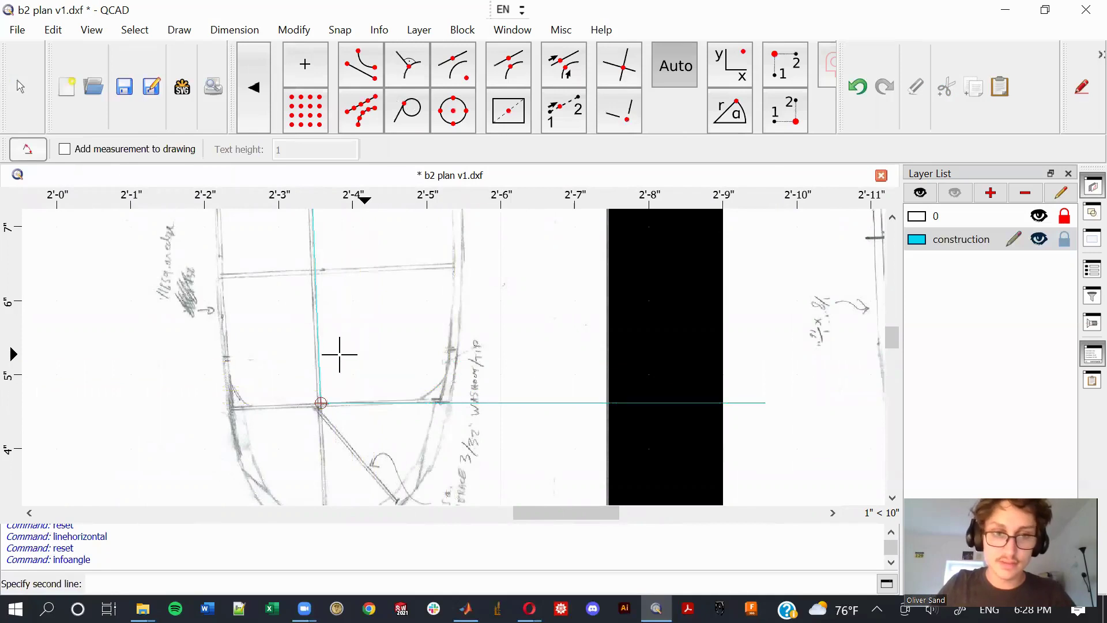
click(319, 358)
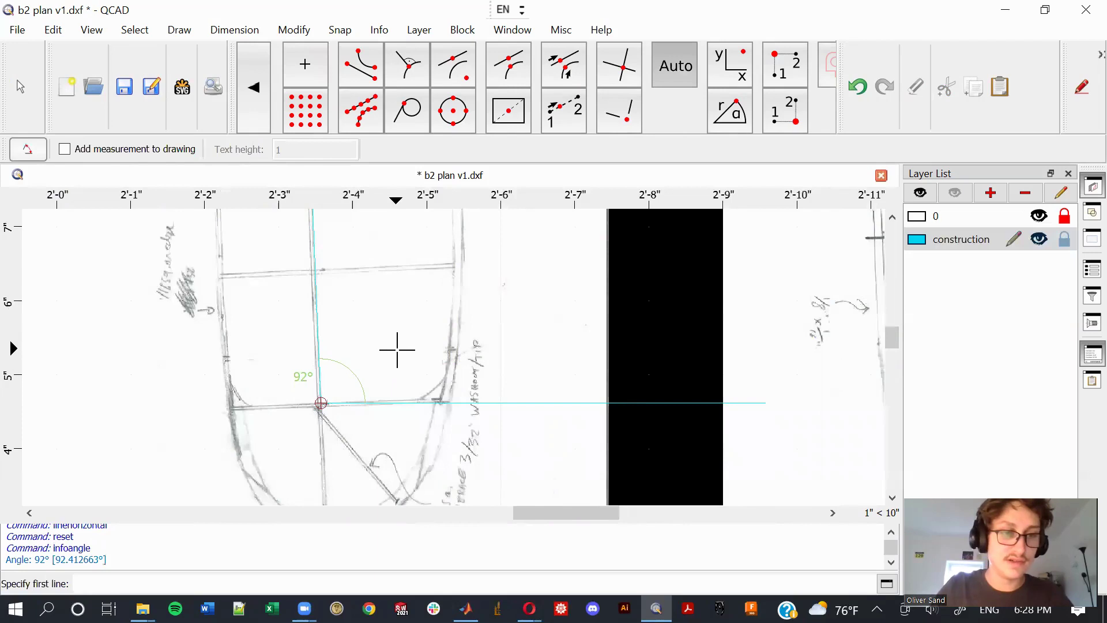
scroll(397, 350, down, 5)
key(Escape)
drag(411, 398, 337, 346)
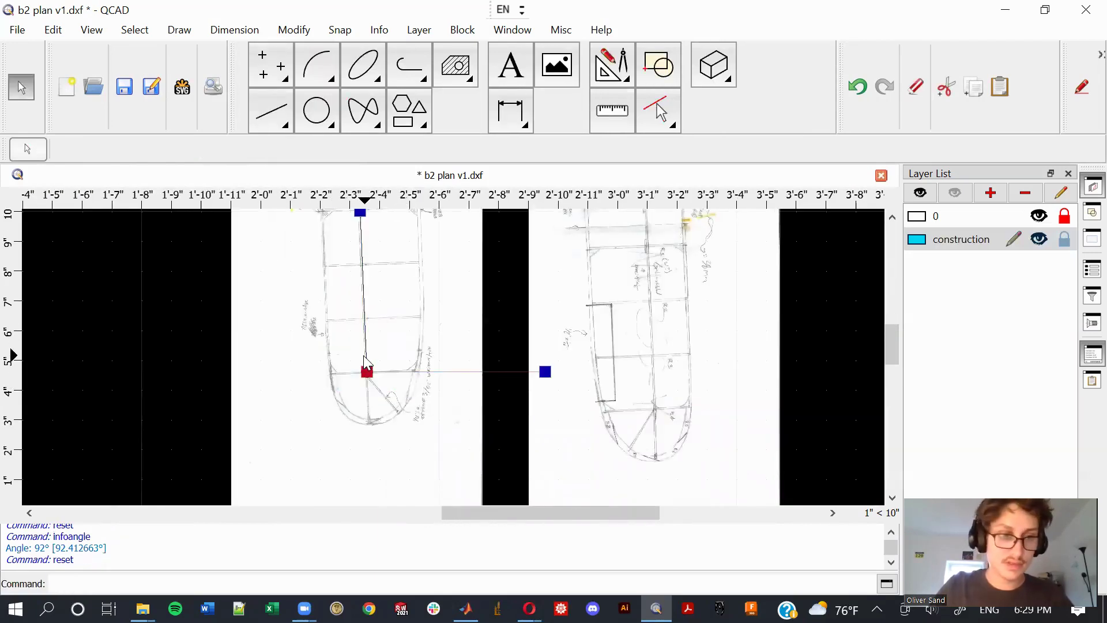
Delete the construction lines, unlock layer 0 and select the left wing scan.
key(Delete)
scroll(173, 314, down, 6)
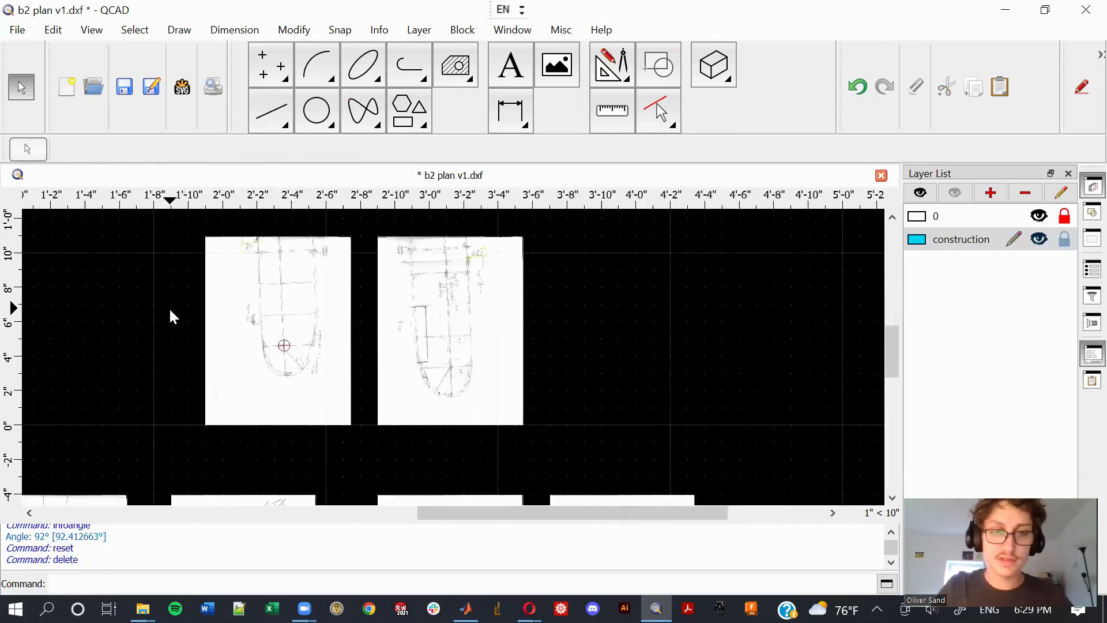
click(1060, 219)
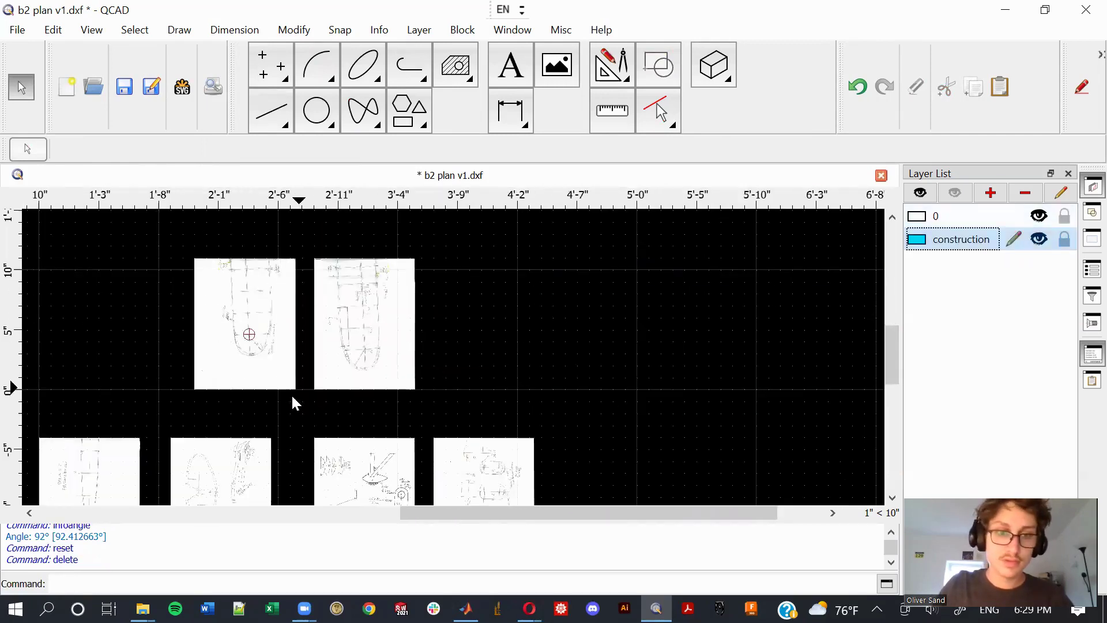
drag(274, 403, 246, 373)
Rotate the left wing scan by -92° and delete the two stray dots.
key(r)
key(o)
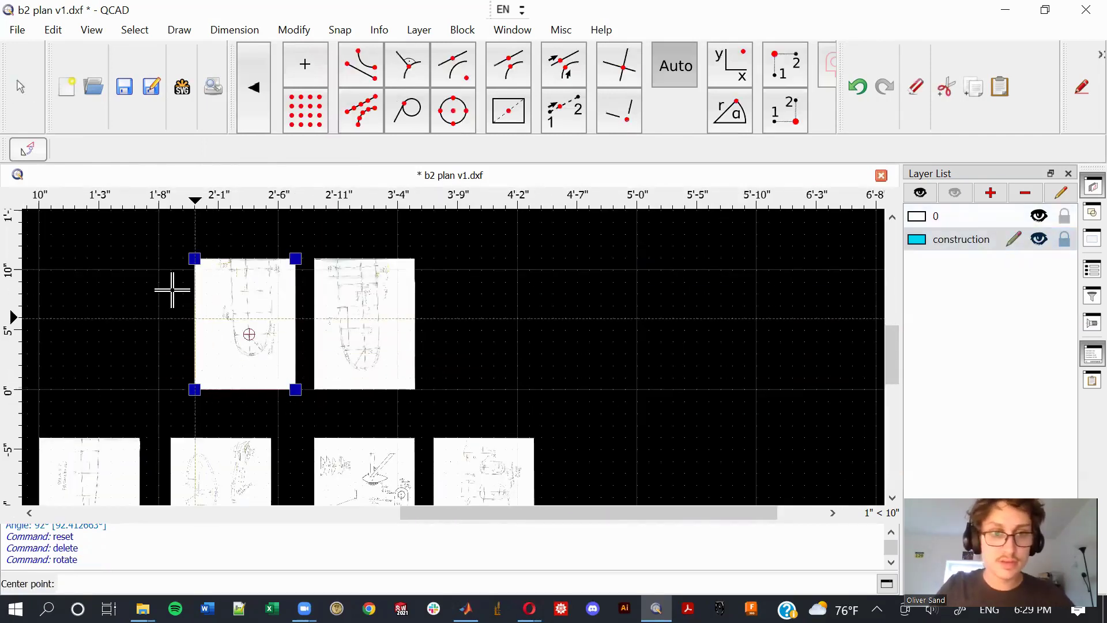
click(207, 317)
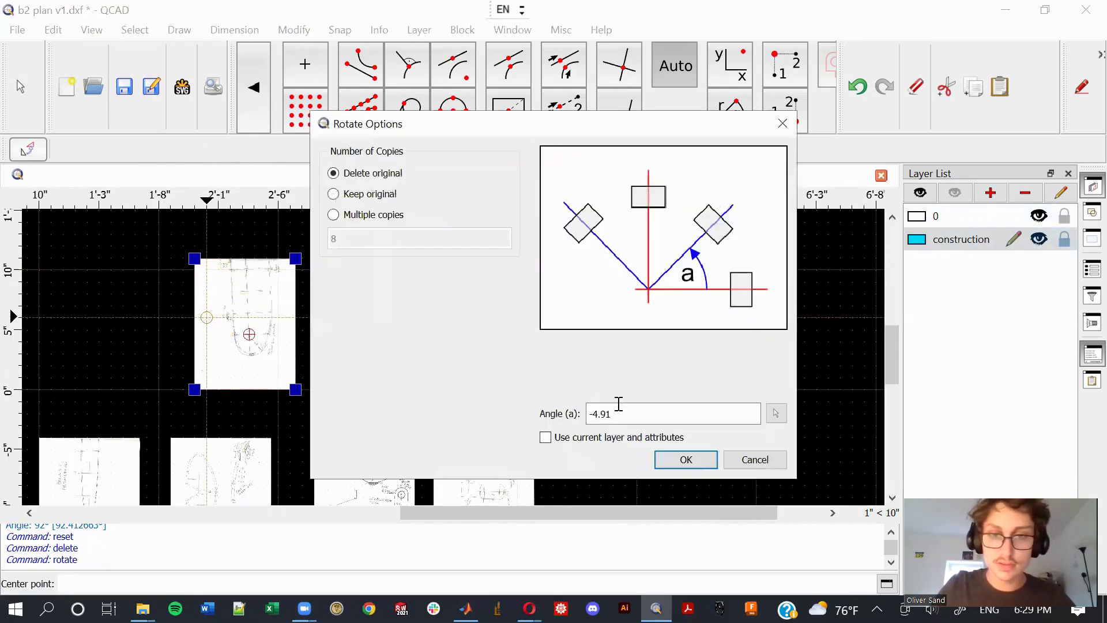
double_click(626, 413)
text(-92.)
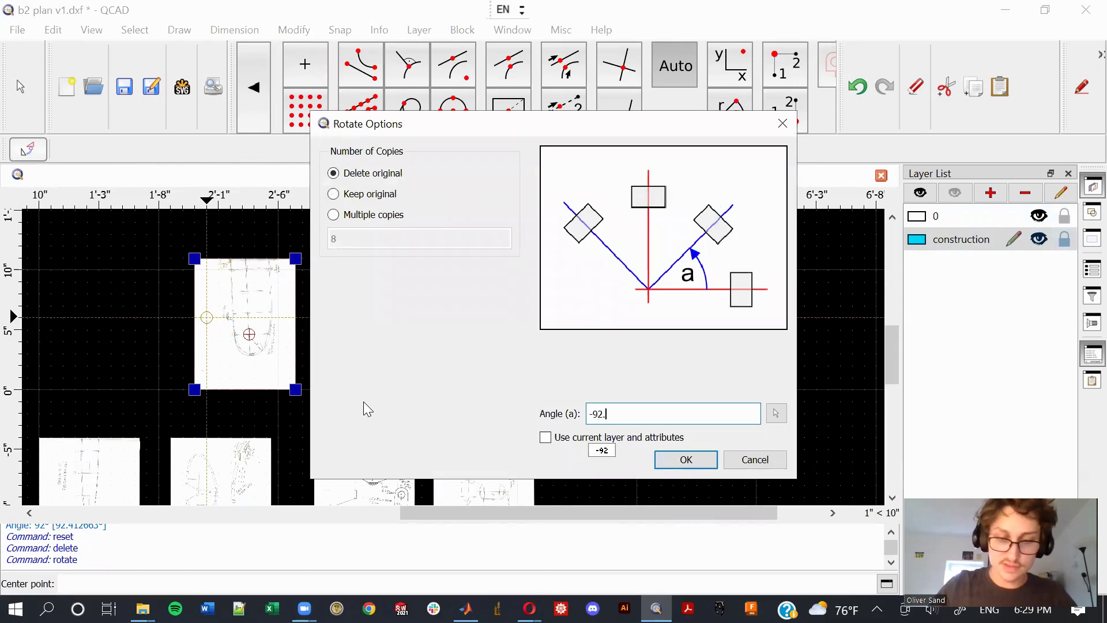
key(Return)
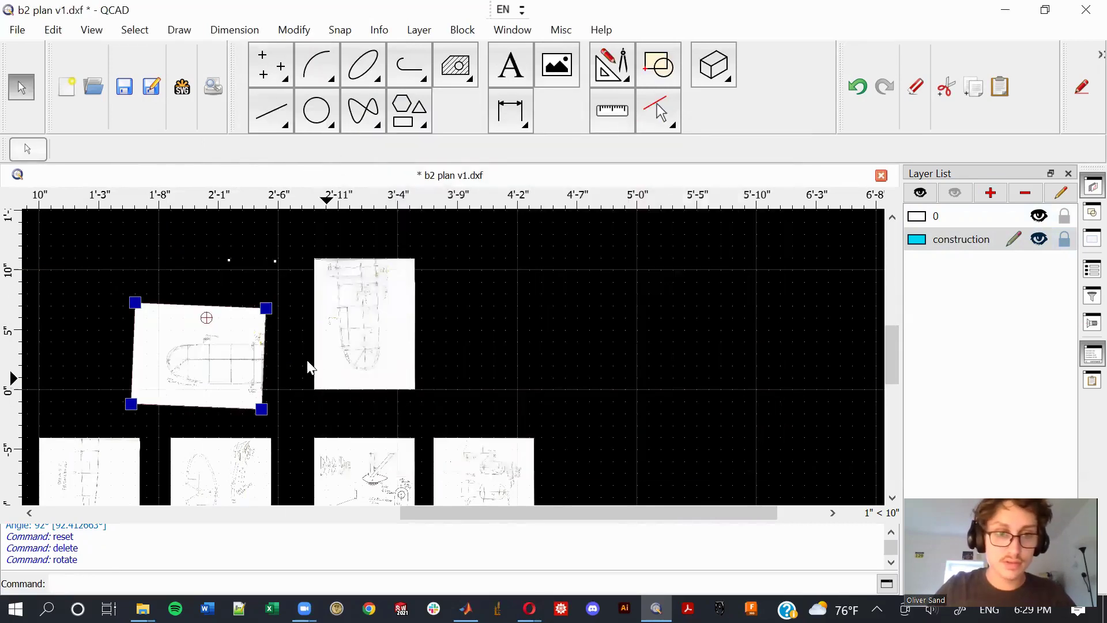
drag(206, 240, 291, 290)
key(Delete)
Move the rotated scan higher up and relock layer 0.
click(202, 341)
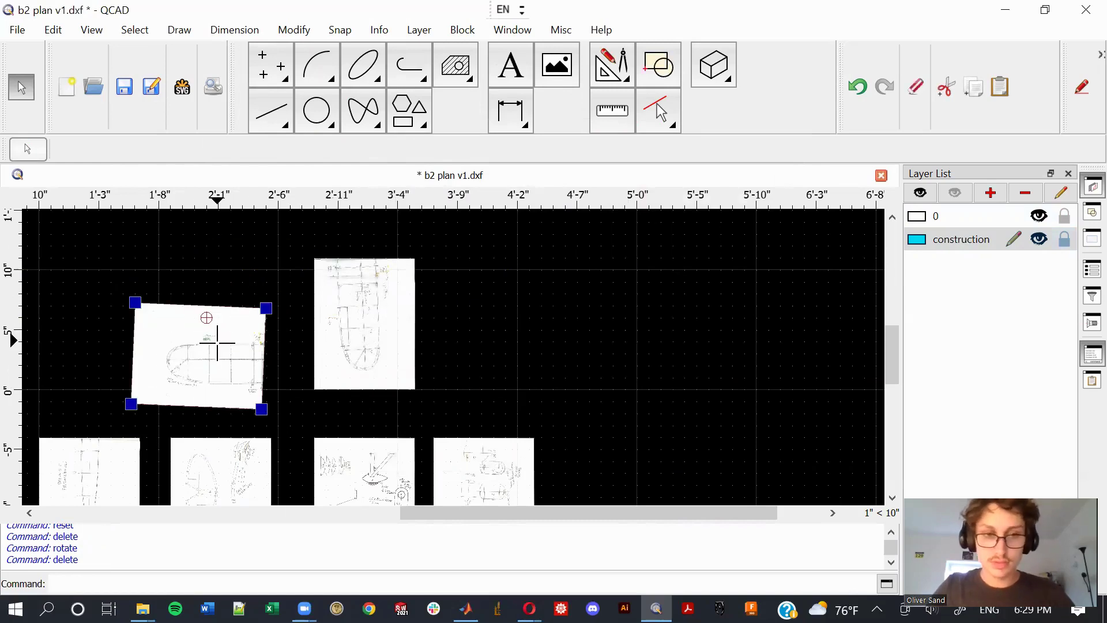
key(m)
key(v)
click(218, 365)
click(195, 269)
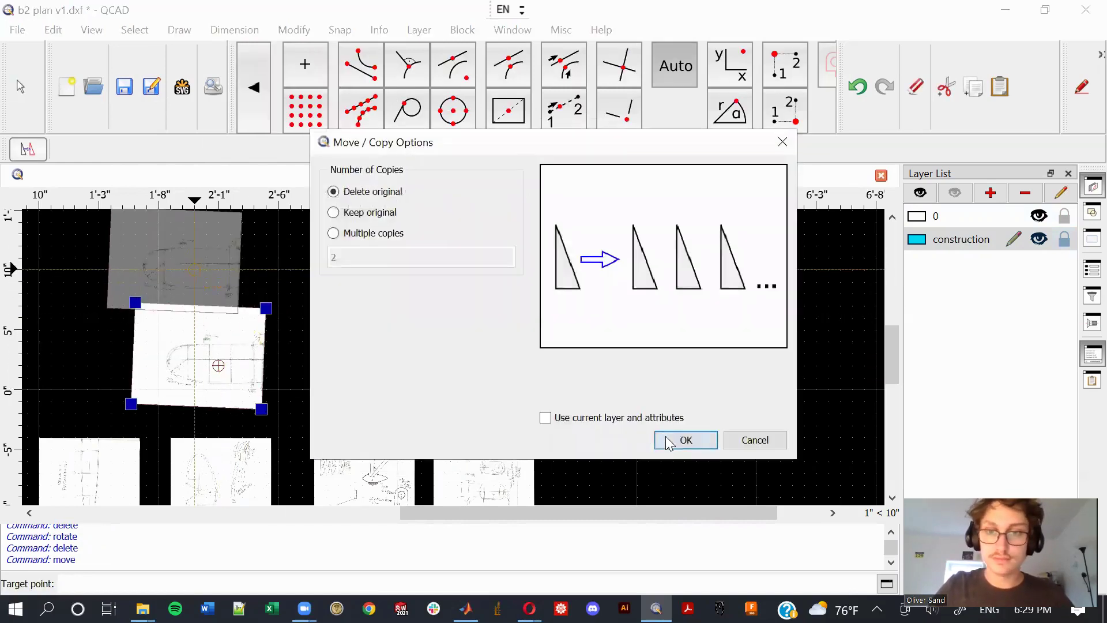
click(681, 440)
click(1063, 217)
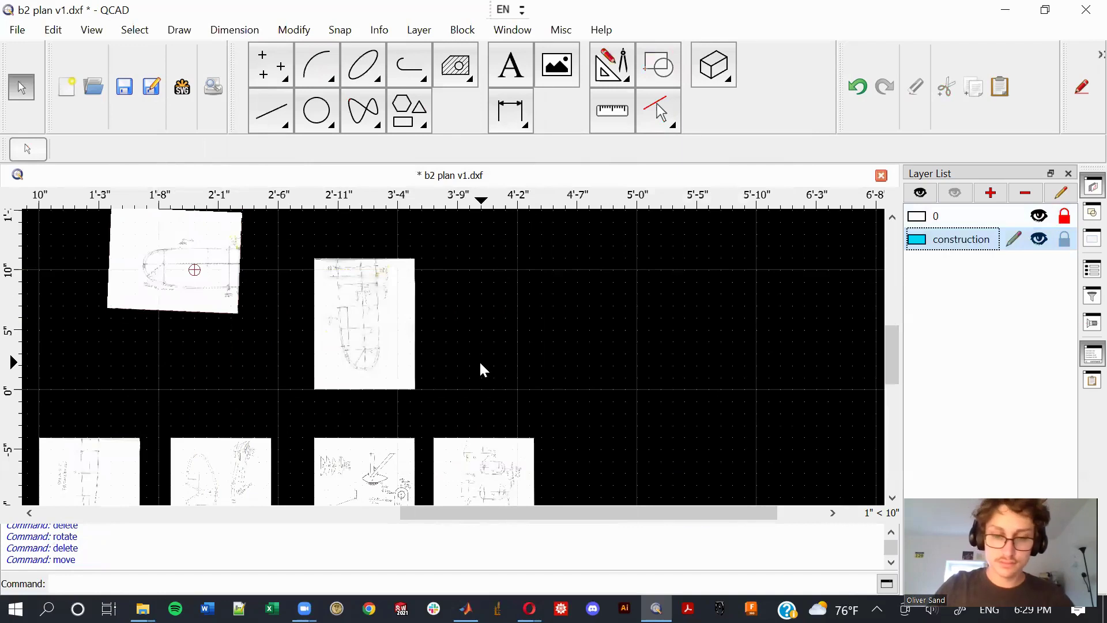
Trace a free-snap line along the second scan's spar, top crossing to lower crossing.
key(l)
key(i)
scroll(371, 248, up, 10)
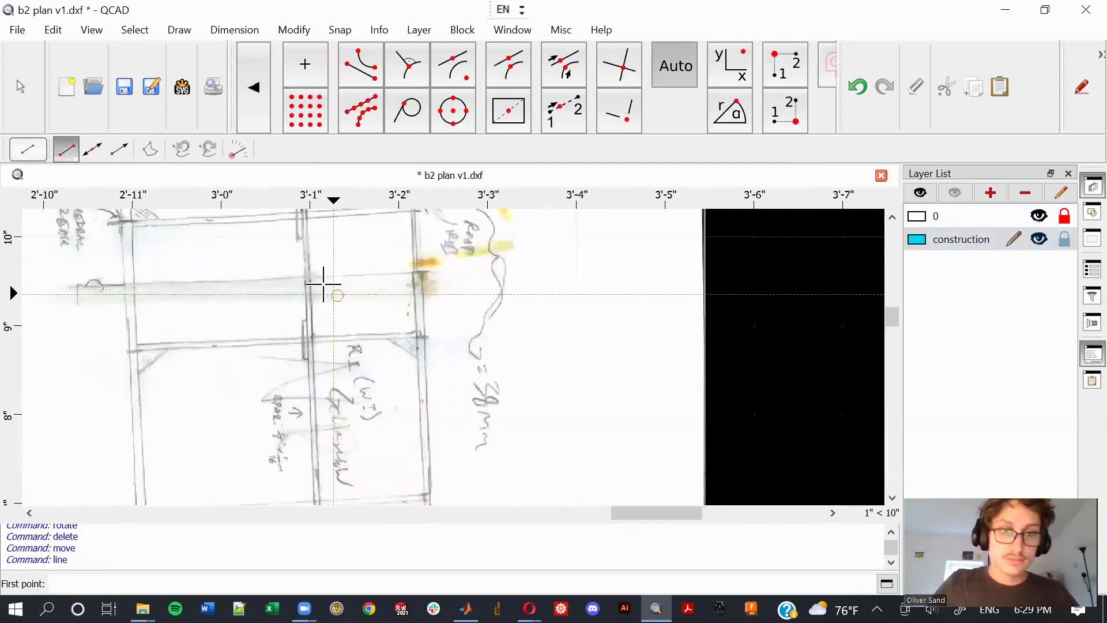
scroll(324, 284, up, 5)
key(f)
key(n)
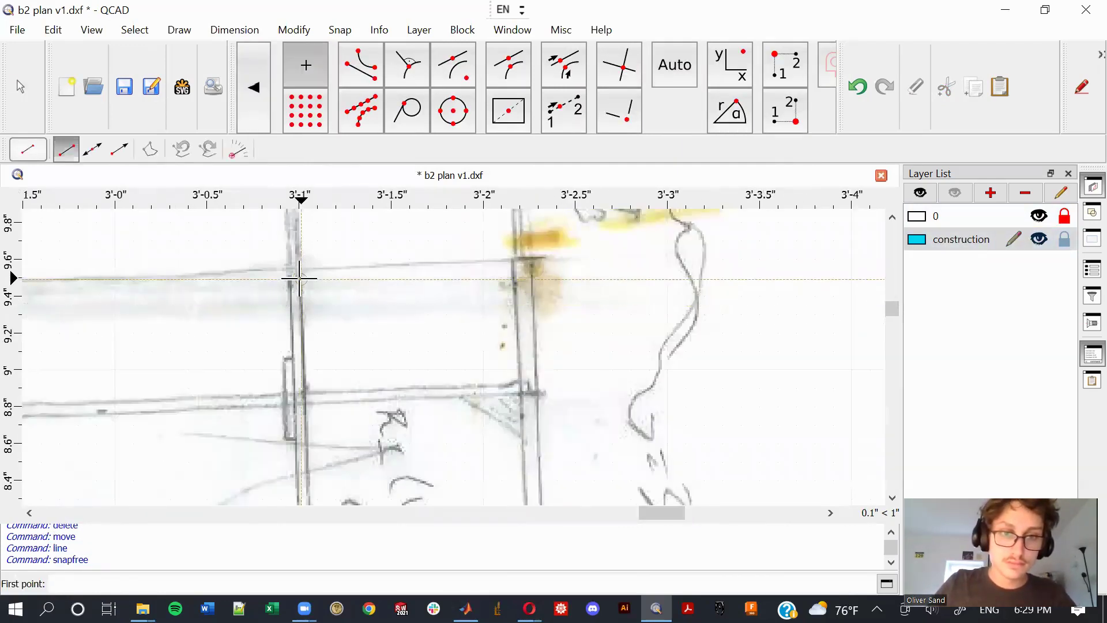
click(300, 279)
scroll(337, 485, down, 3)
mouse_move(337, 484)
middle_down()
mouse_move(323, 372)
mouse_move(331, 269)
middle_up()
middle_drag(302, 413, 305, 341)
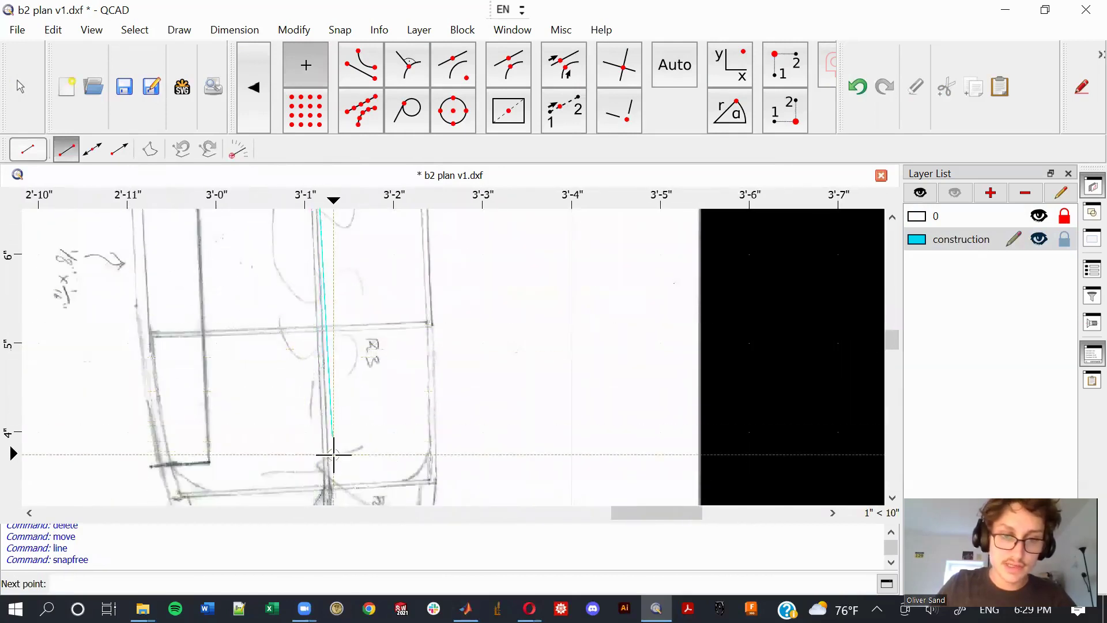
middle_drag(332, 455, 328, 422)
scroll(327, 428, up, 6)
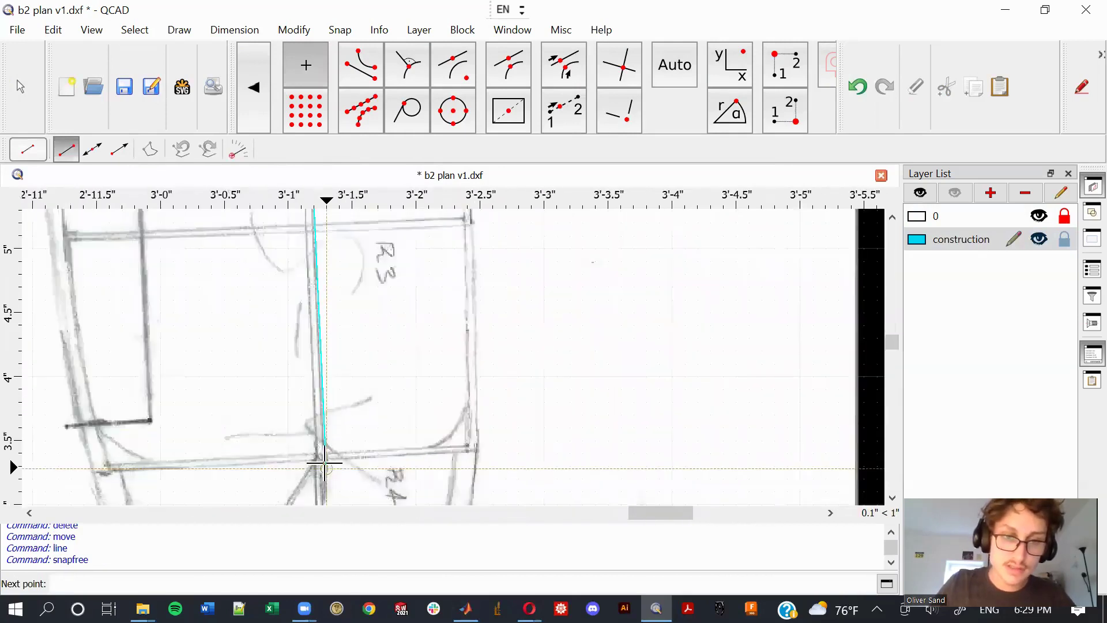
click(324, 431)
Add a horizontal reference line and measure the spar angle as 92.62°.
key(Escape)
key(l)
key(h)
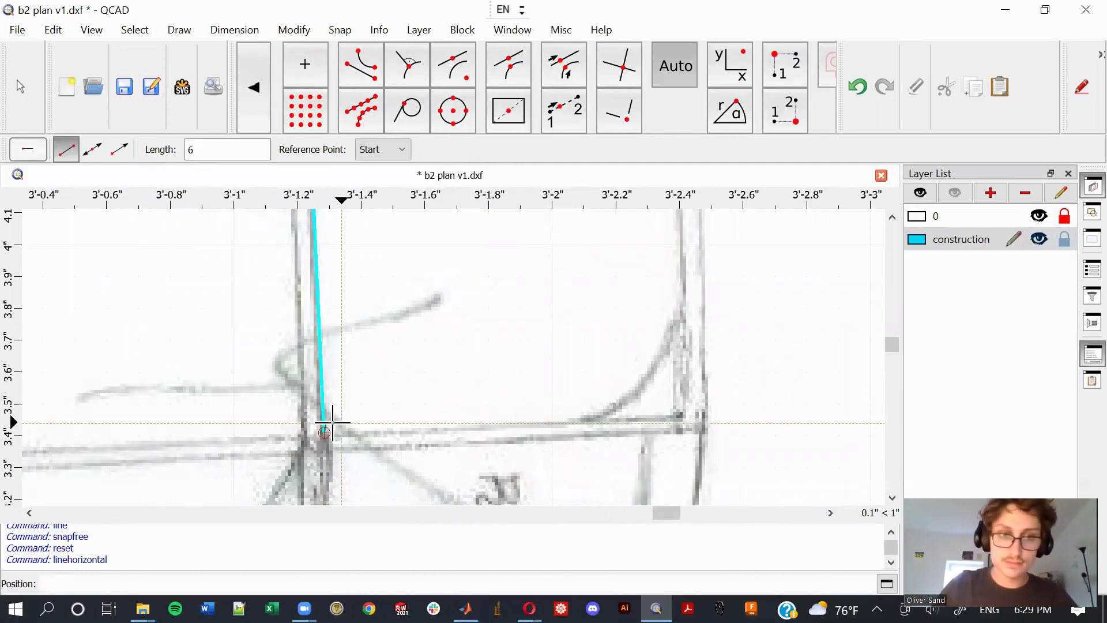
key(Escape)
key(i)
key(a)
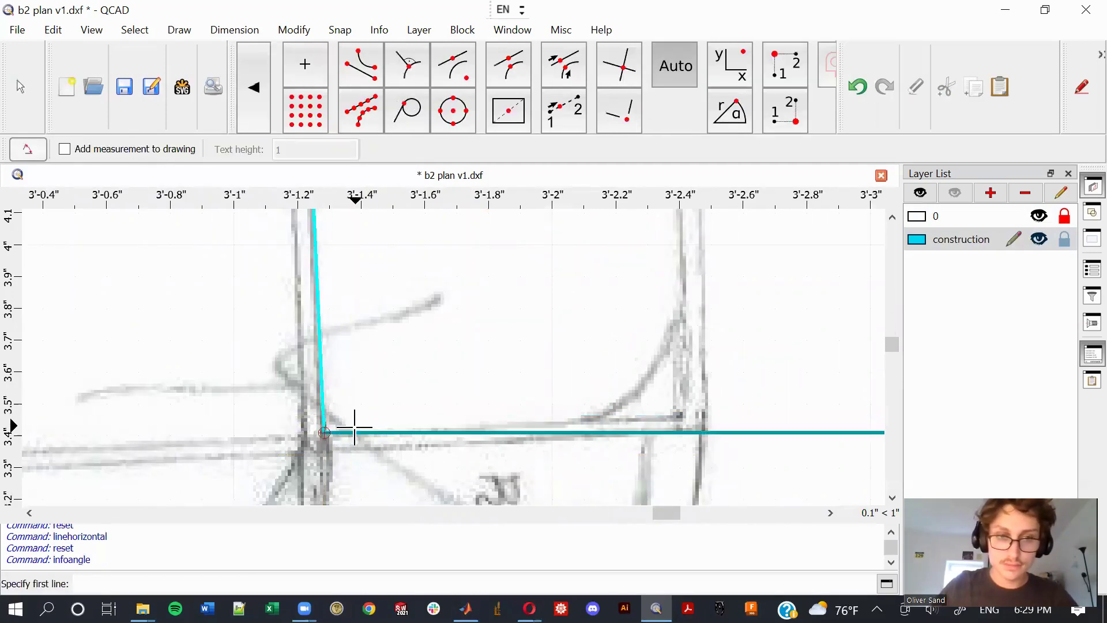
click(353, 431)
click(323, 408)
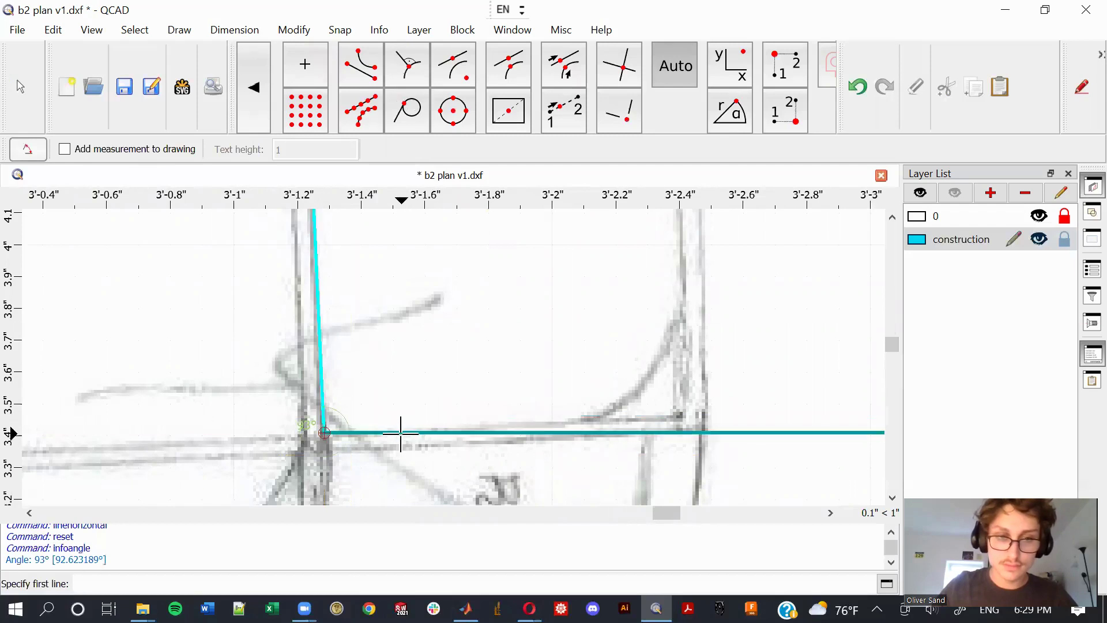
scroll(414, 420, down, 8)
key(Escape)
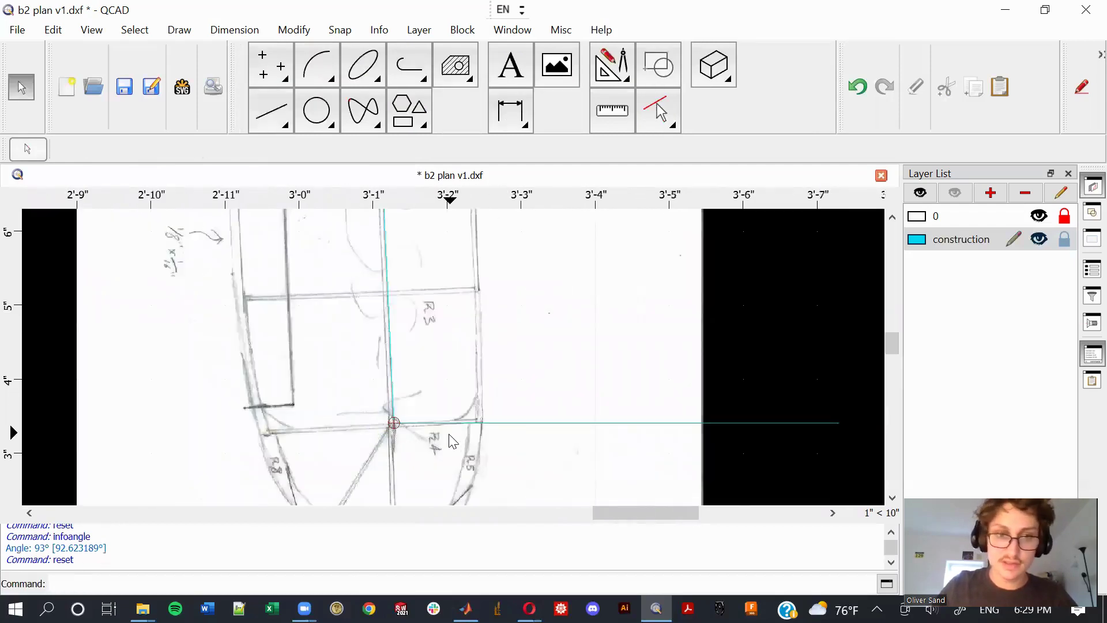
Window-select and delete the construction lines.
drag(523, 471, 332, 373)
key(Delete)
scroll(332, 369, down, 8)
Clear the selection, unlock layer 0 and window-select the middle sketch scan.
click(314, 266)
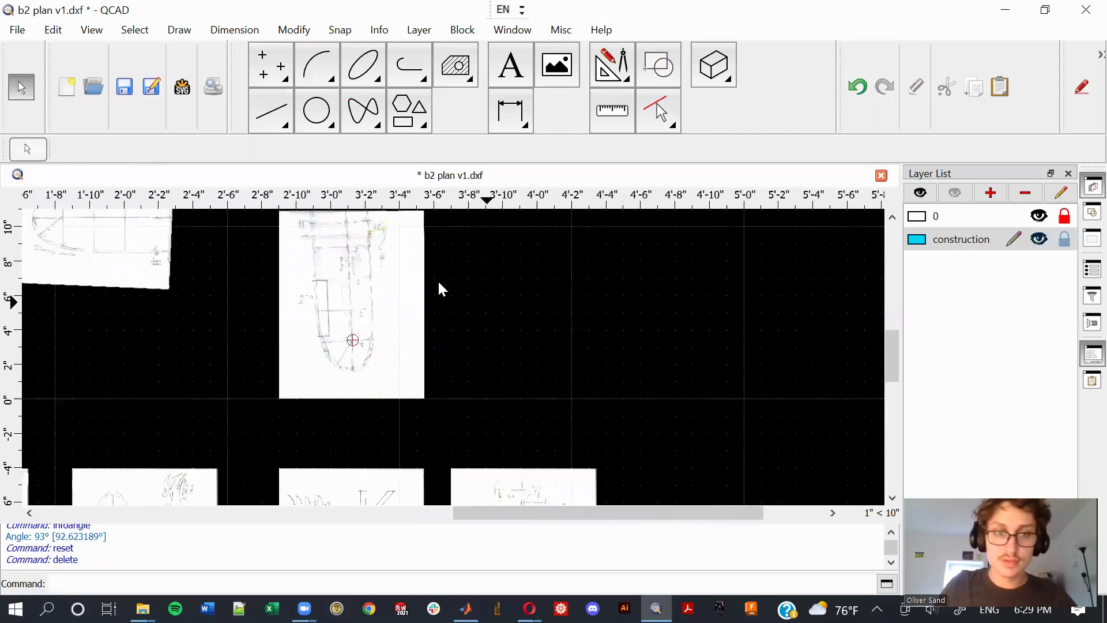
click(308, 265)
scroll(350, 283, down, 1)
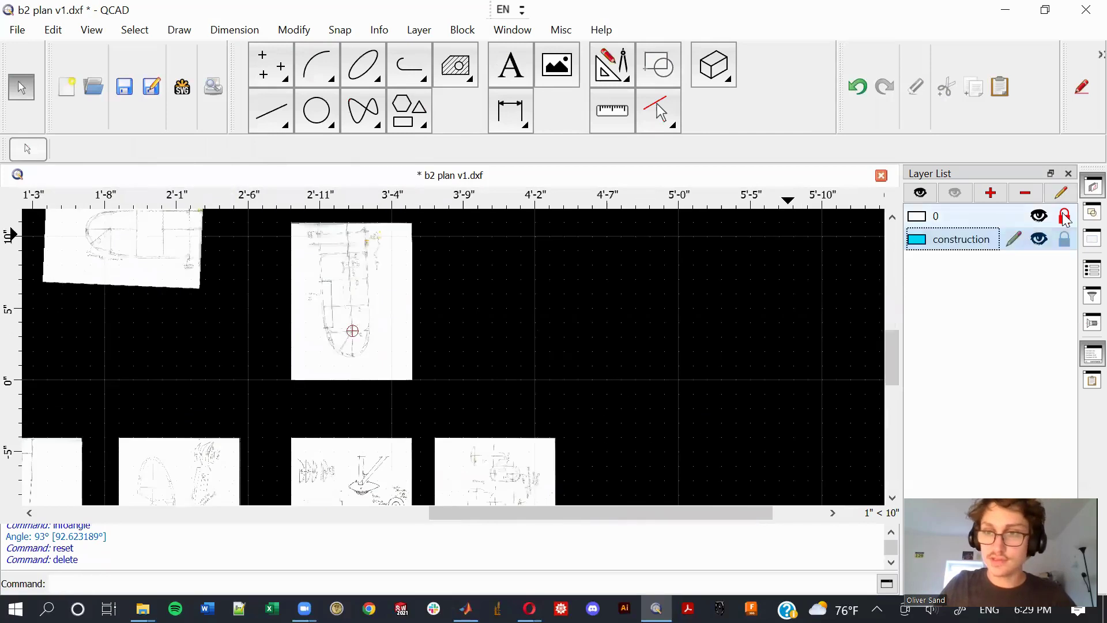
click(1065, 216)
middle_drag(323, 365, 347, 409)
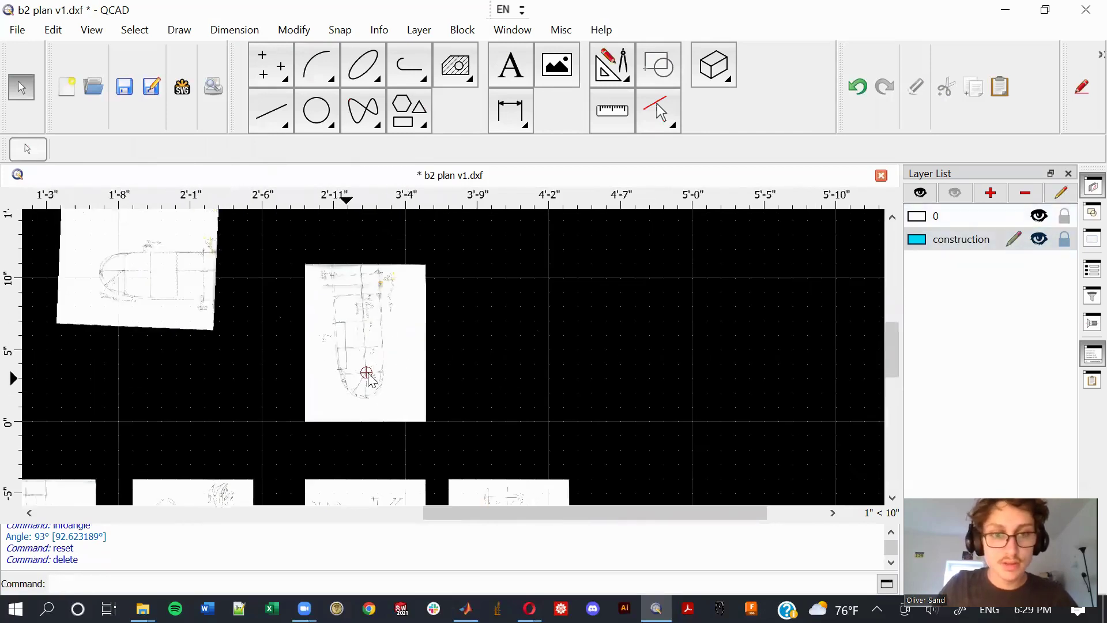
click(459, 345)
click(316, 325)
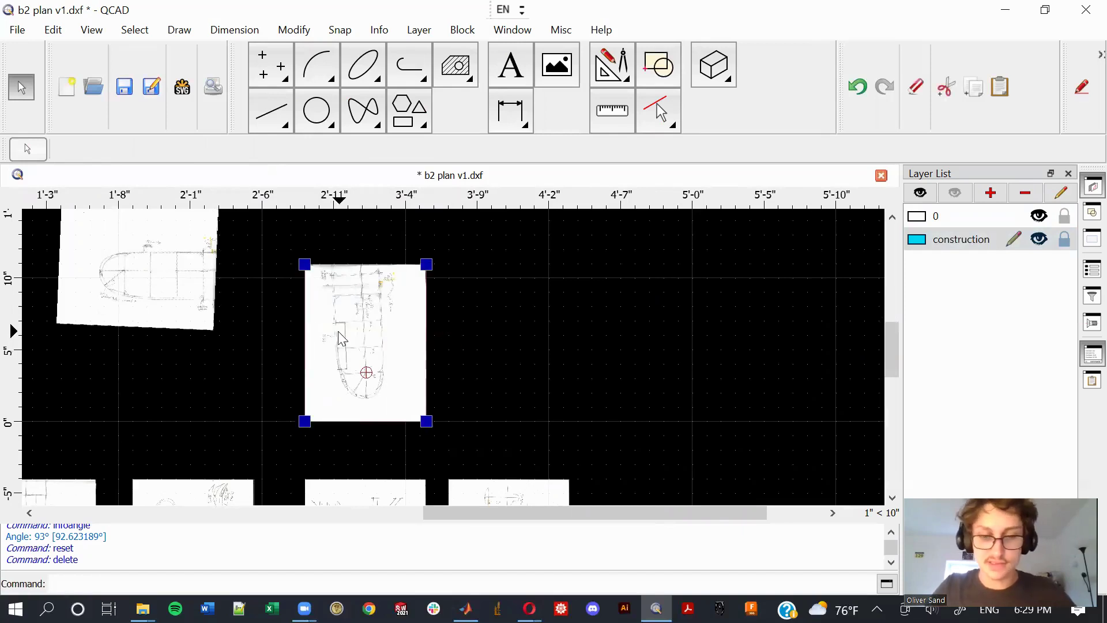
Rotate the middle scan by -92.41° about a centre point on it.
key(r)
key(o)
click(348, 335)
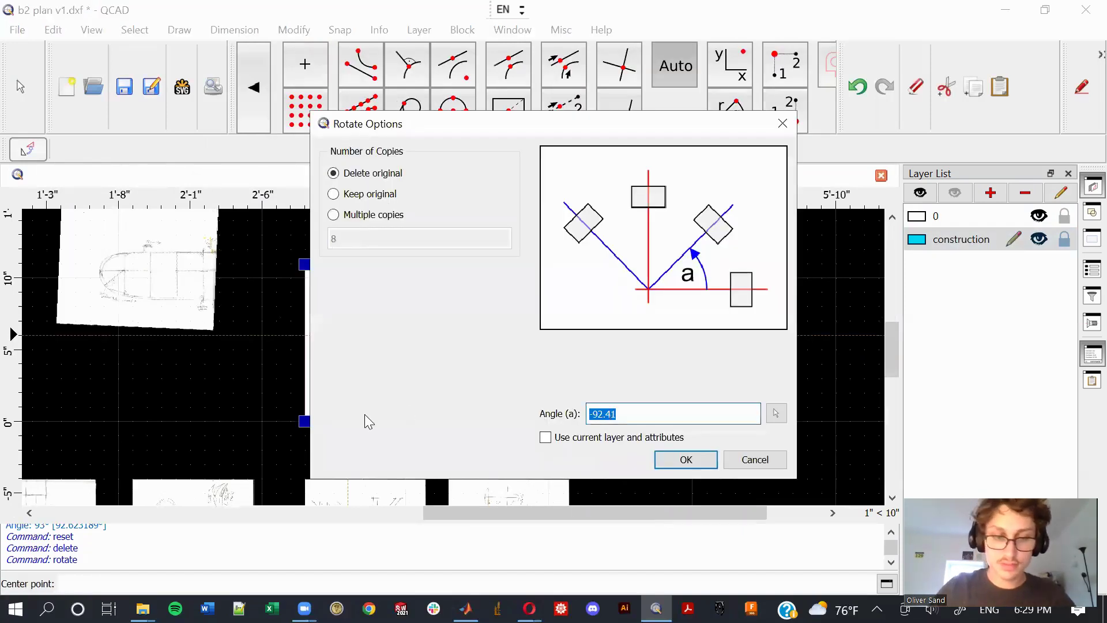
text(62)
key(Return)
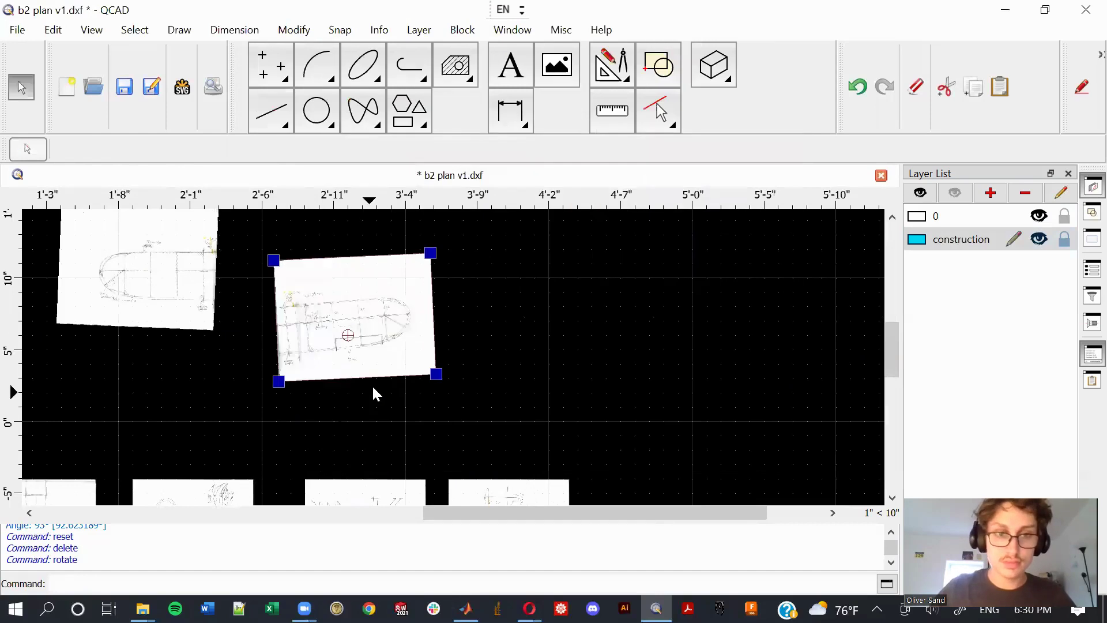
scroll(303, 310, up, 6)
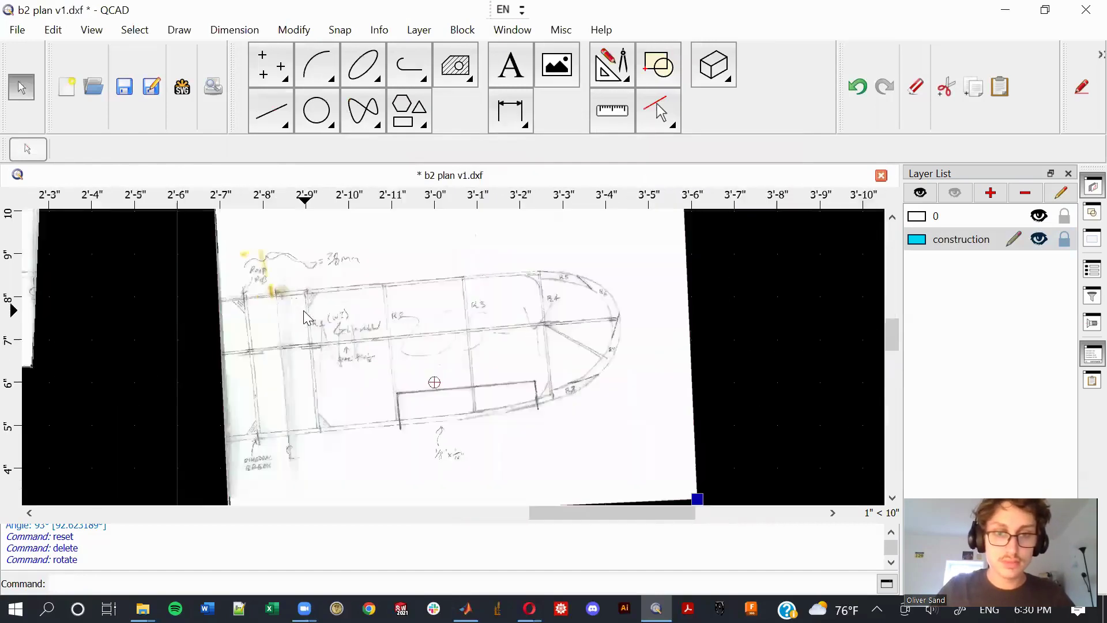
scroll(295, 382, down, 3)
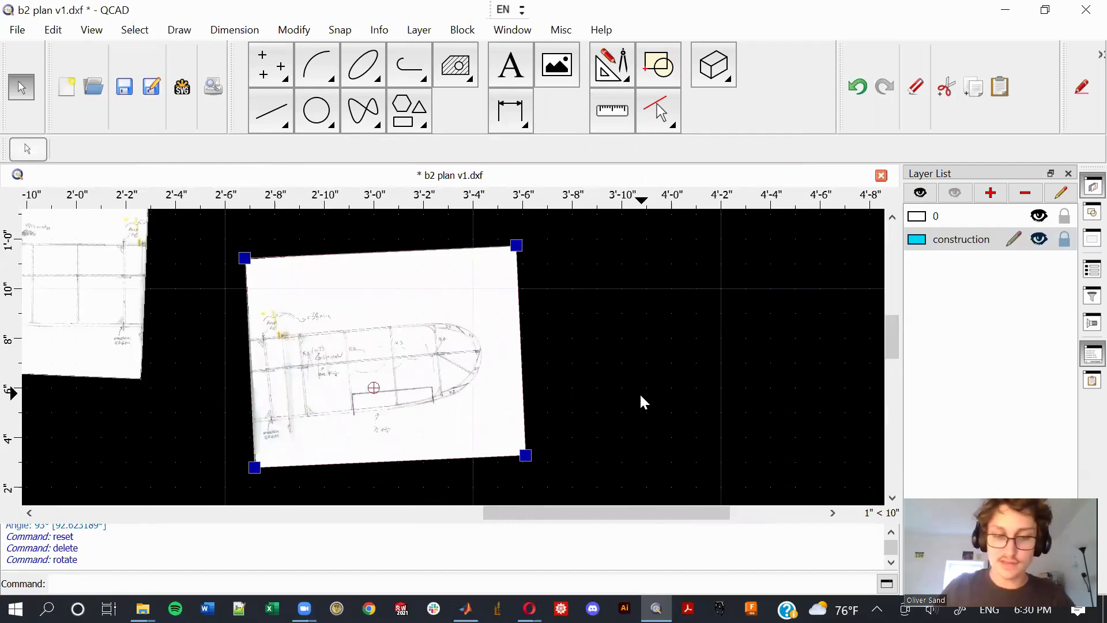
Lock layer 0 and place a horizontal reference line at the spar.
key(l)
key(h)
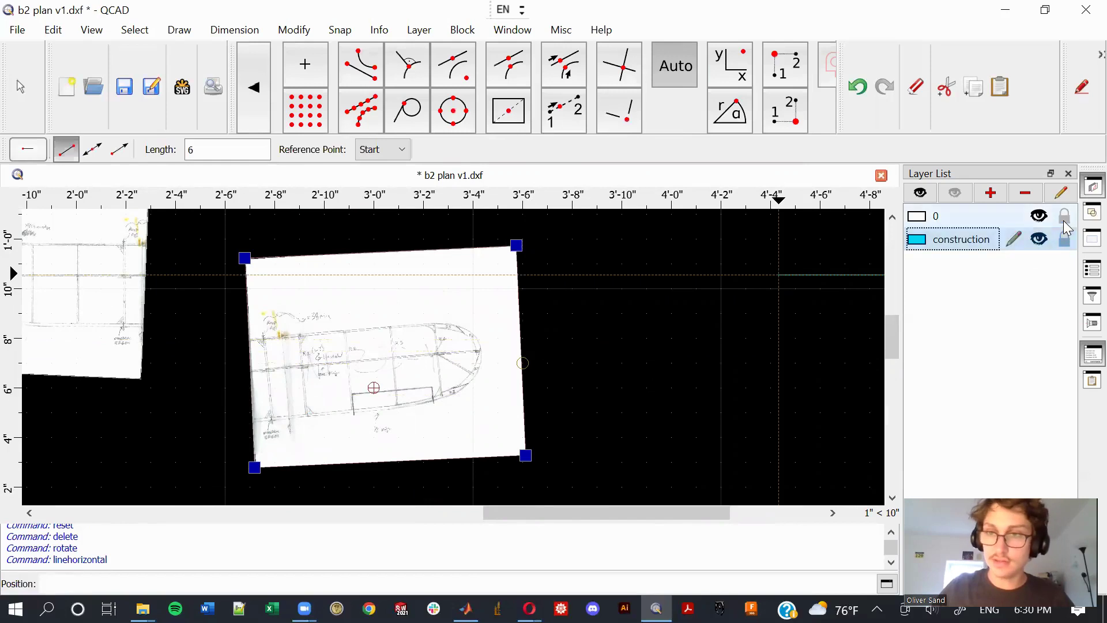
click(1064, 218)
scroll(258, 338, up, 4)
scroll(257, 339, up, 7)
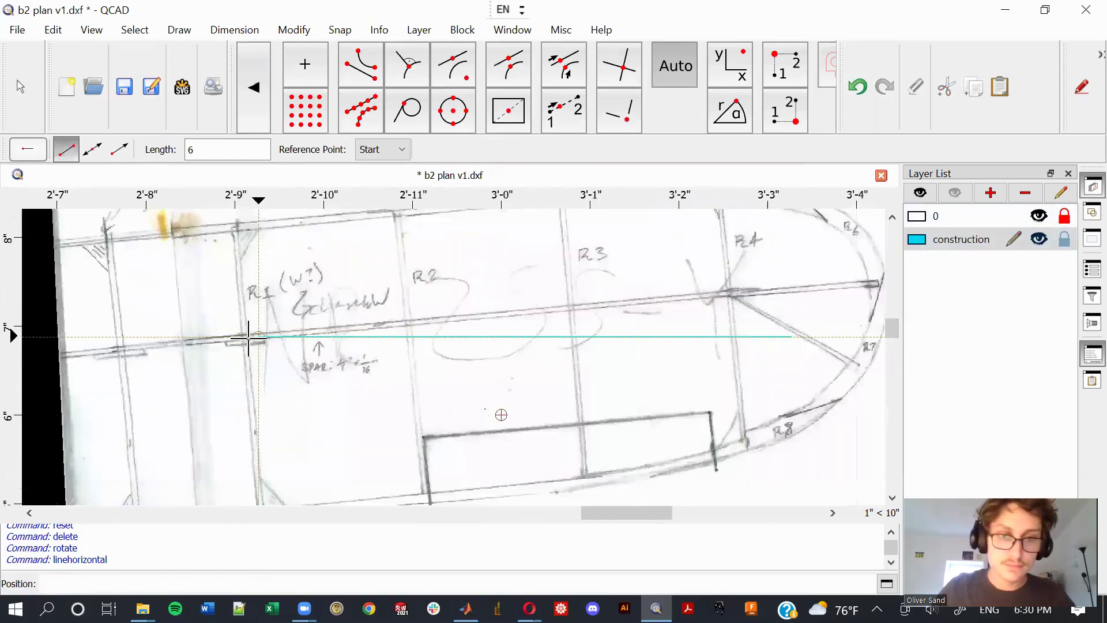
key(f)
key(r)
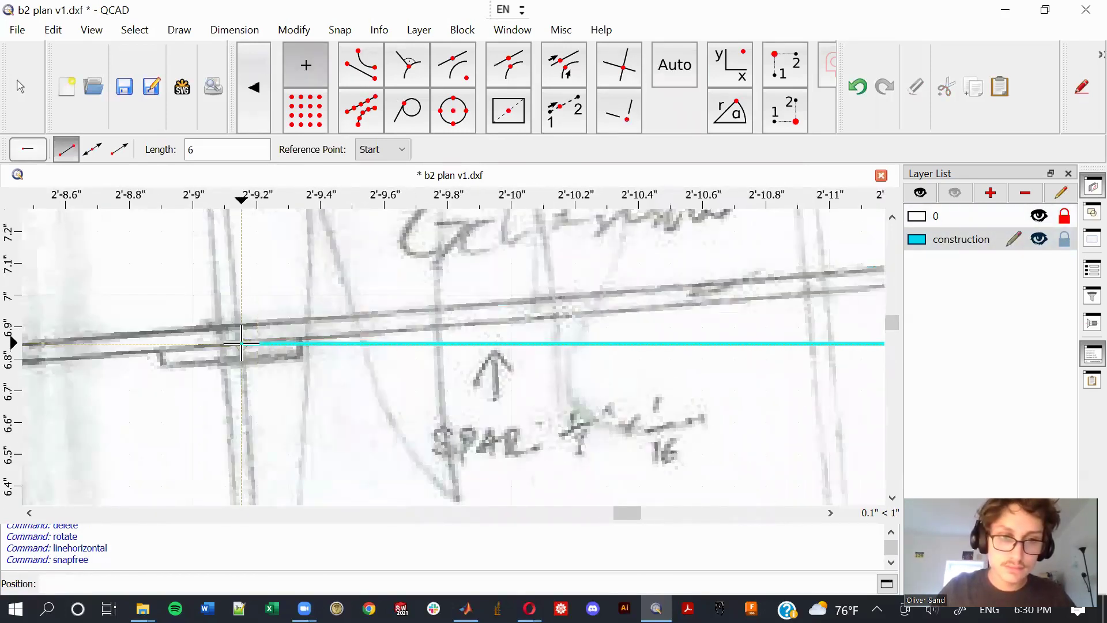
click(242, 345)
key(Escape)
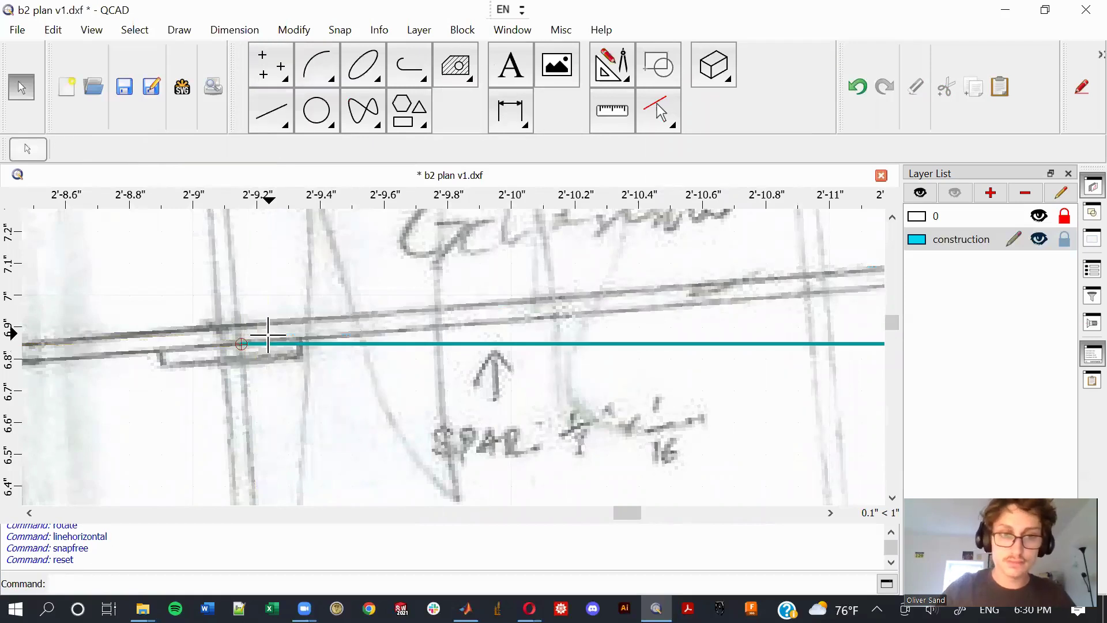
Draw a free line from the reference line's left end along the spar edge.
key(l)
key(i)
click(321, 327)
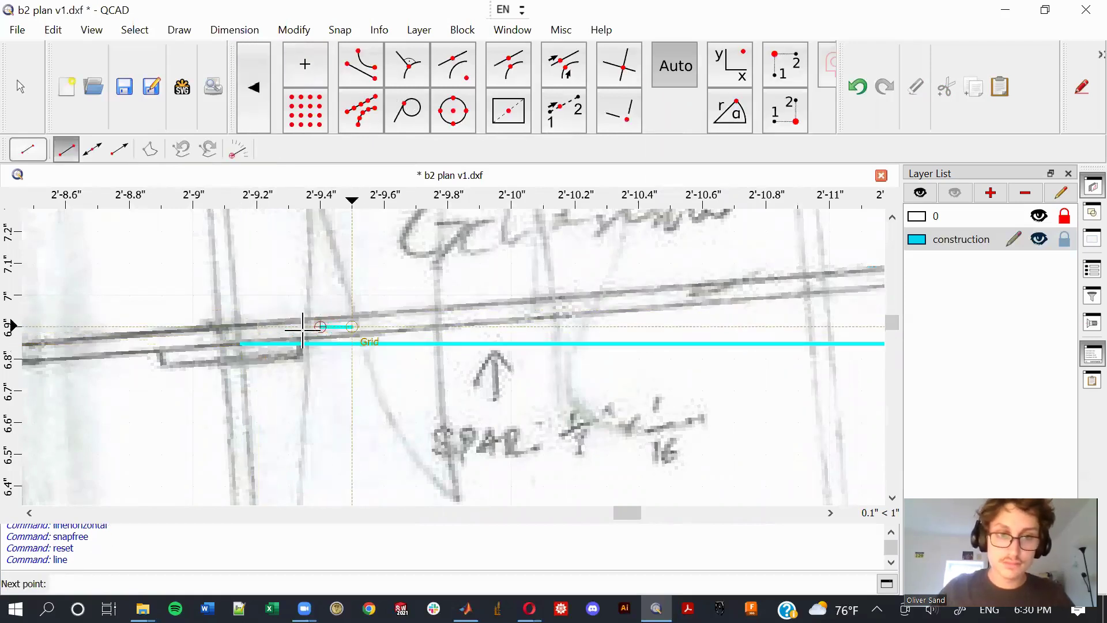
key(Escape)
click(240, 344)
middle_drag(654, 253, 57, 340)
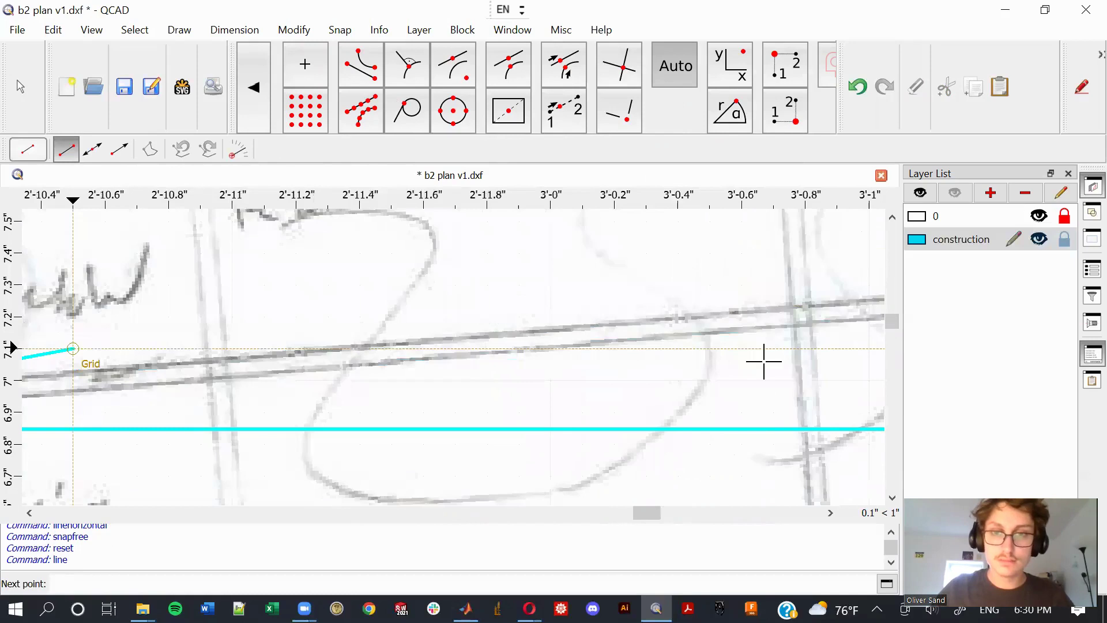
key(f)
key(n)
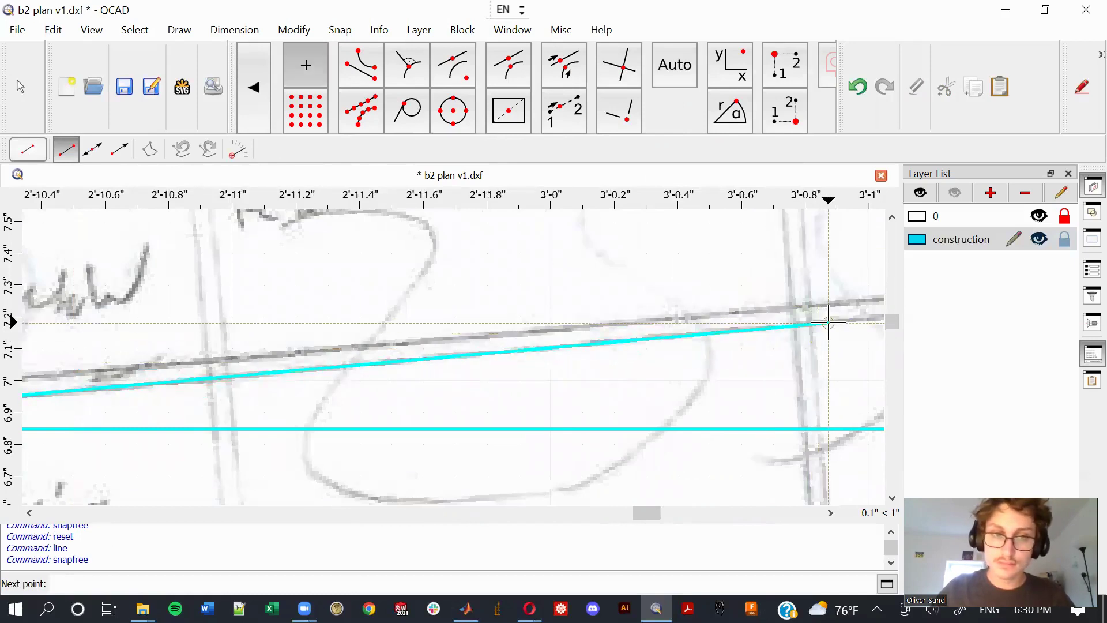
click(828, 322)
key(Escape)
Measure the spar's remaining tilt as 5.12°, then unlock layer 0 and select both helper lines.
key(i)
key(a)
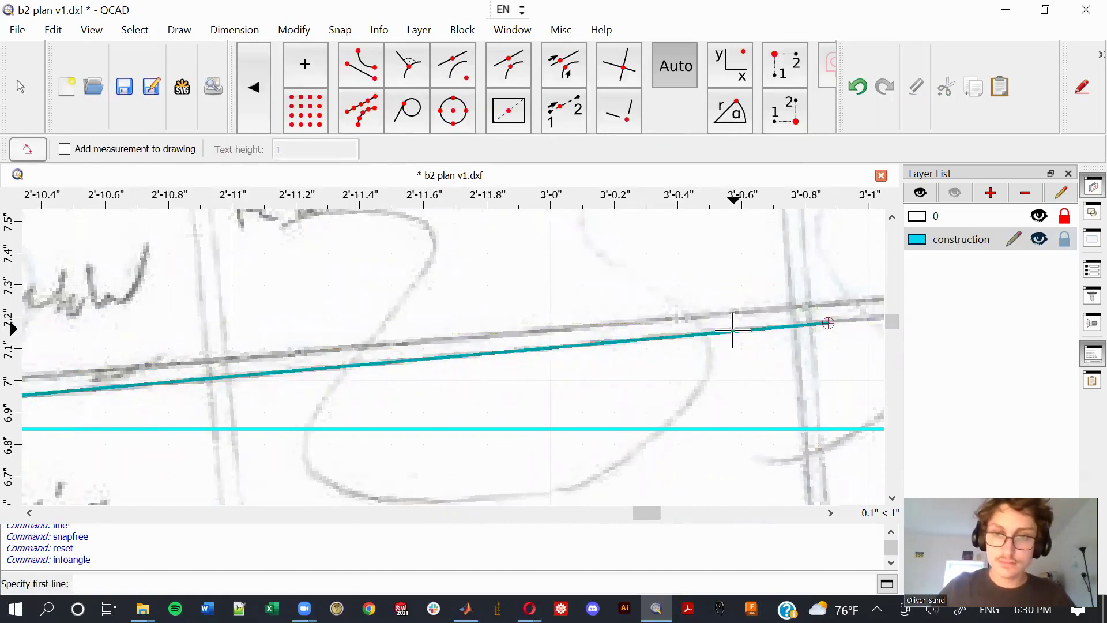
click(729, 428)
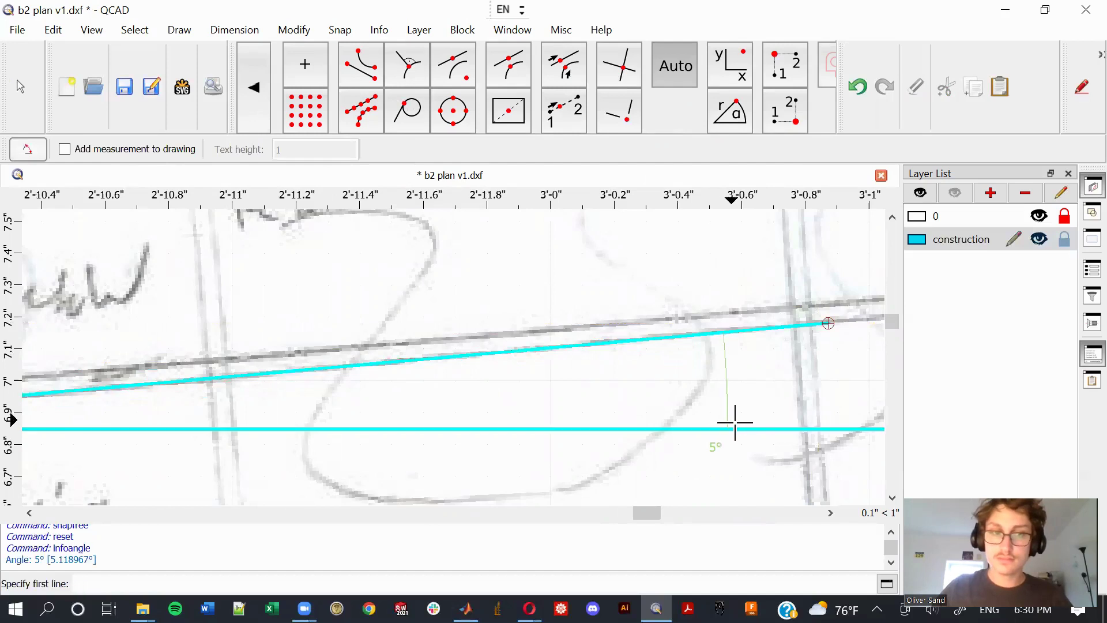
scroll(692, 430, down, 6)
key(Escape)
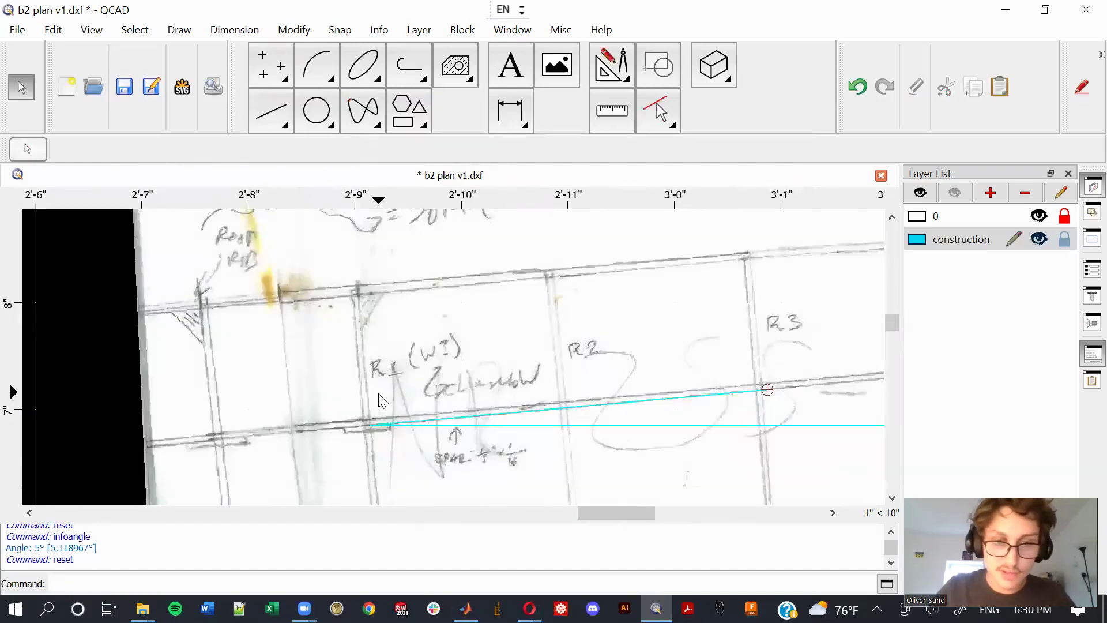
click(1064, 216)
mouse_move(441, 402)
mouse_down()
mouse_move(484, 469)
mouse_move(427, 397)
mouse_move(438, 398)
mouse_up()
scroll(439, 398, down, 4)
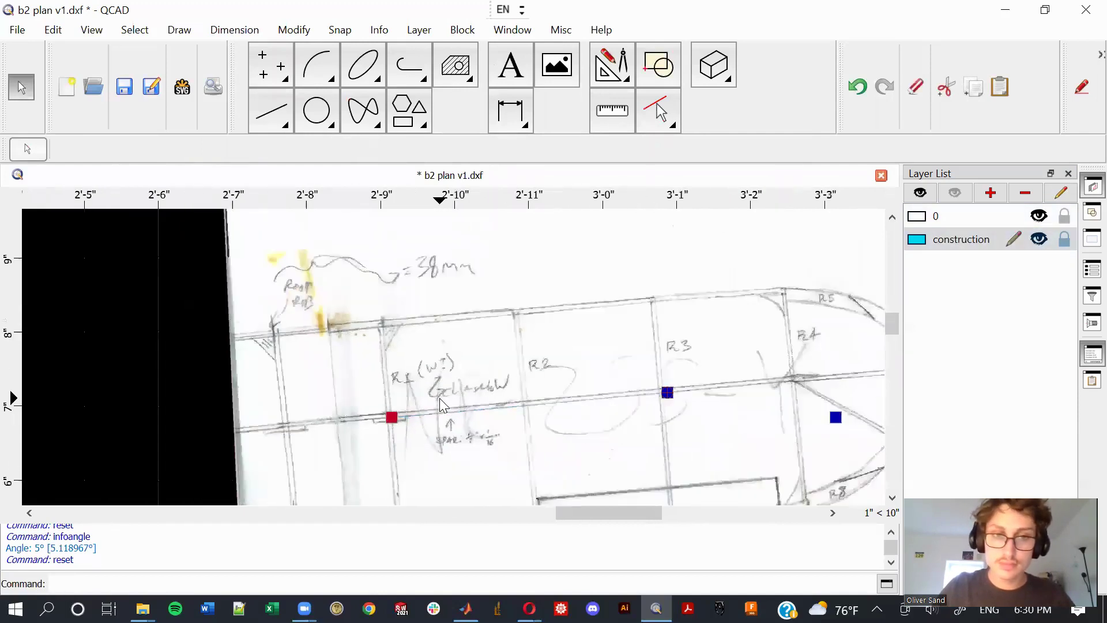
Delete the helper lines and rotate the right sketch scan by -5.12°.
key(Delete)
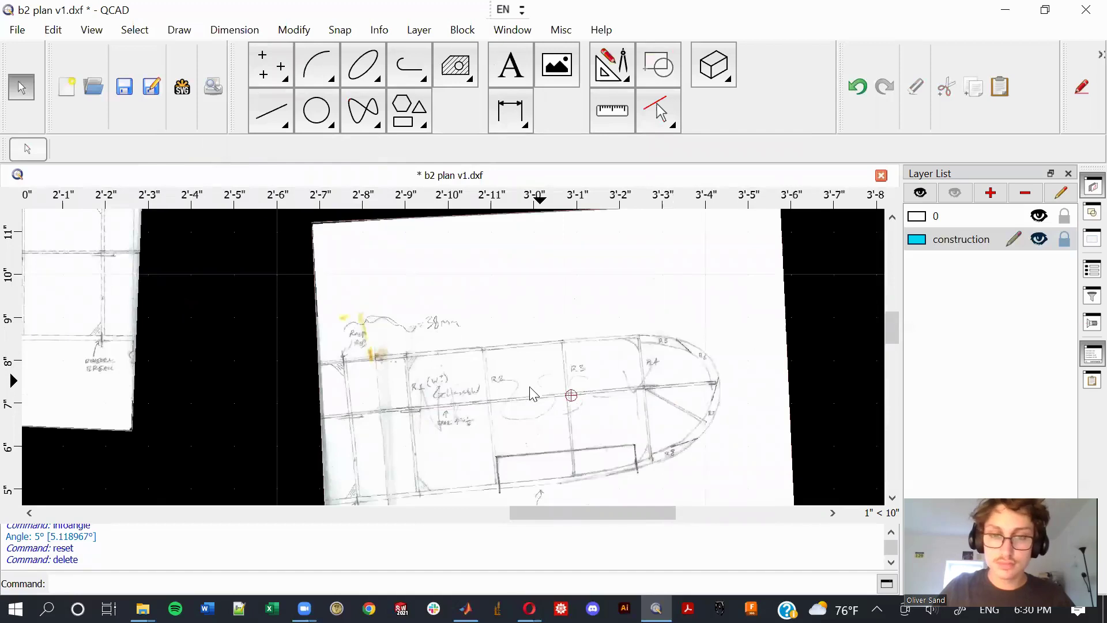
scroll(539, 382, down, 4)
drag(715, 394, 539, 357)
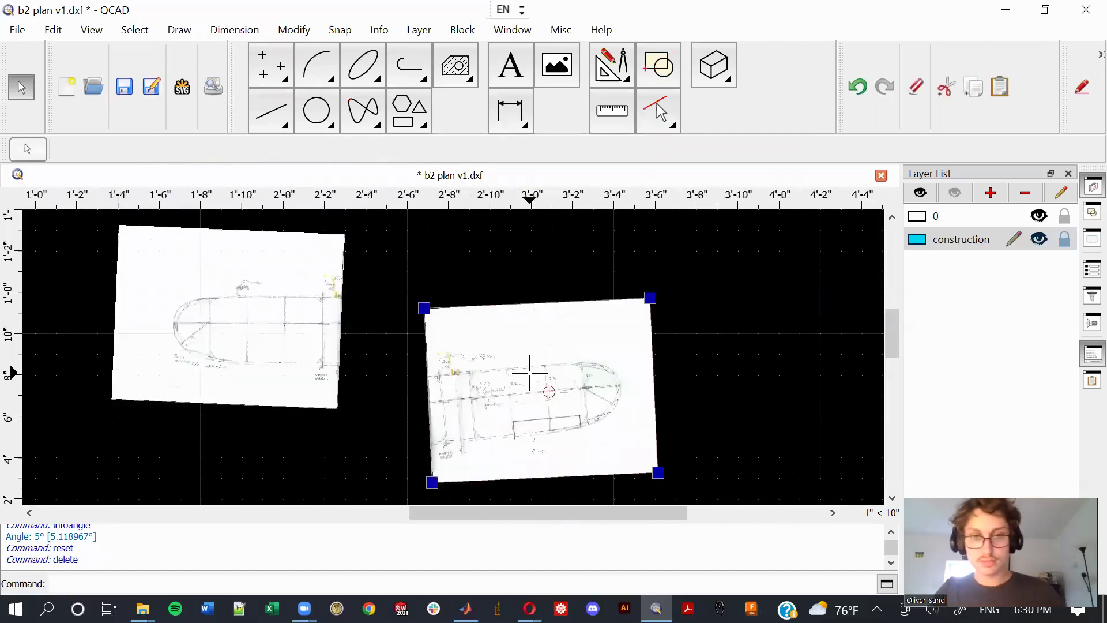
text(ro)
text(-5.12)
key(Return)
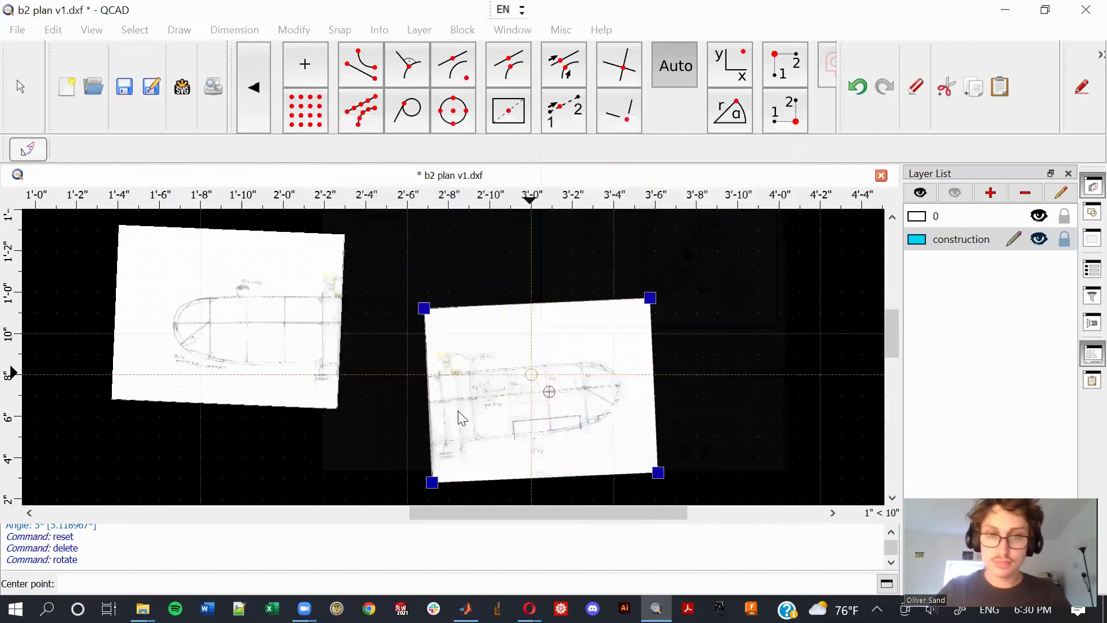
Move the right scan, using its rib-spar crossing as the base point.
key(m)
key(v)
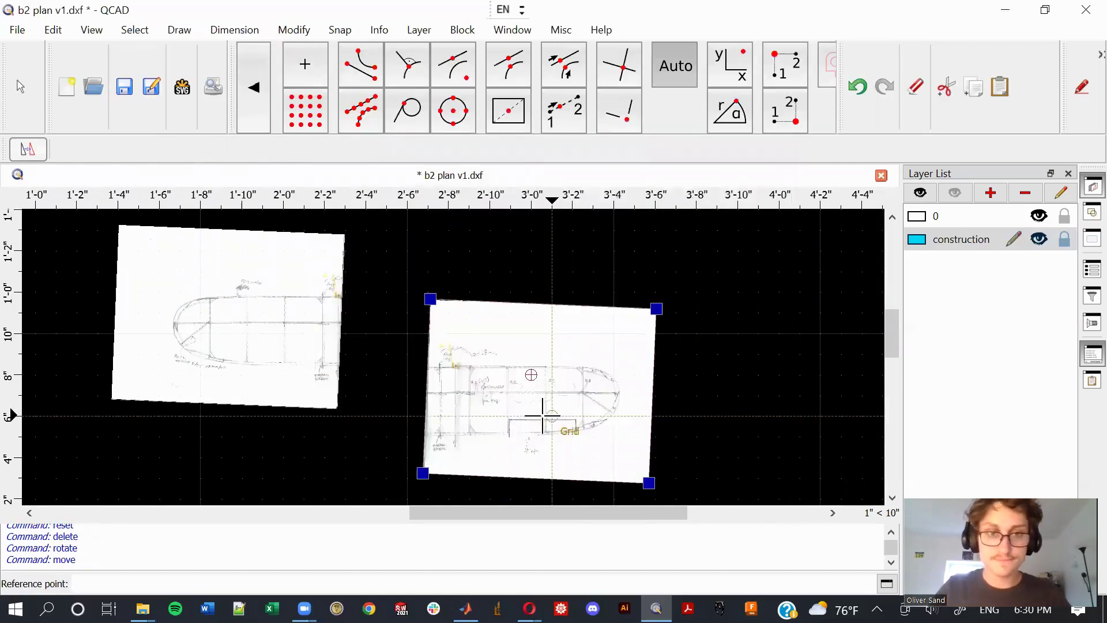
scroll(354, 369, up, 4)
middle_drag(404, 379, 340, 300)
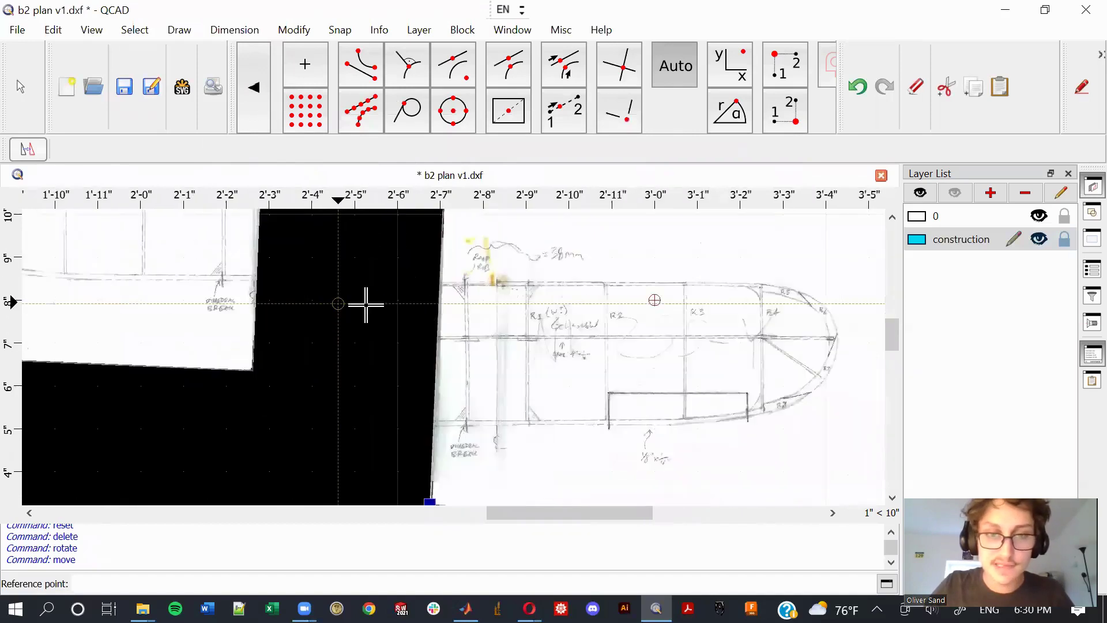
scroll(469, 339, up, 6)
scroll(473, 332, up, 10)
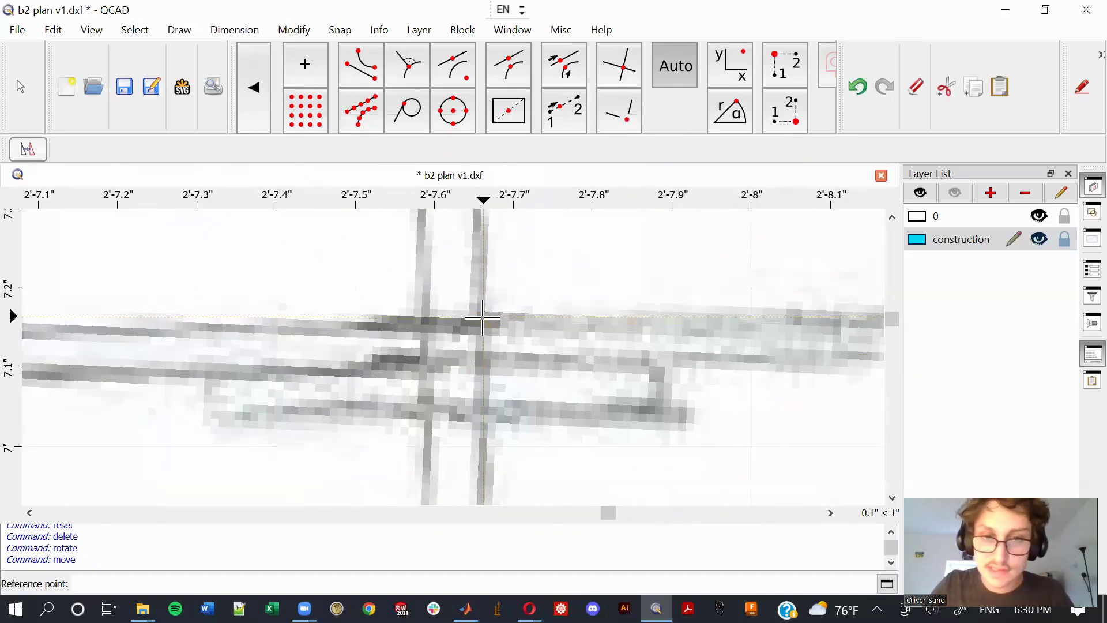
click(483, 318)
Drop the right scan onto the left scan's spar crossing, not keeping the original.
scroll(483, 317, down, 15)
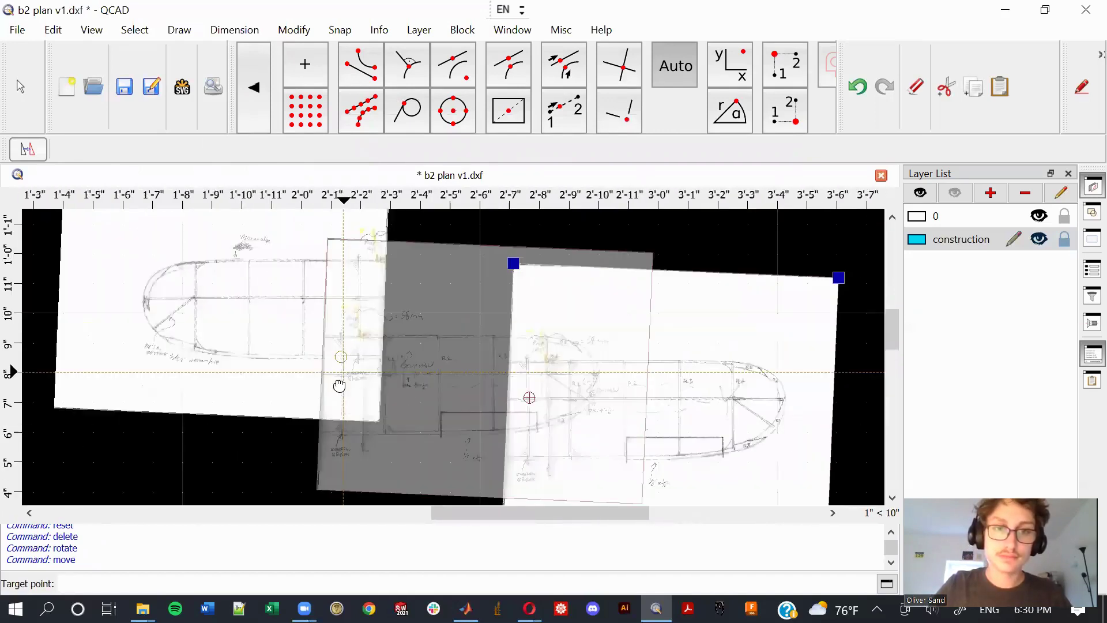
scroll(363, 346, up, 6)
scroll(340, 346, up, 12)
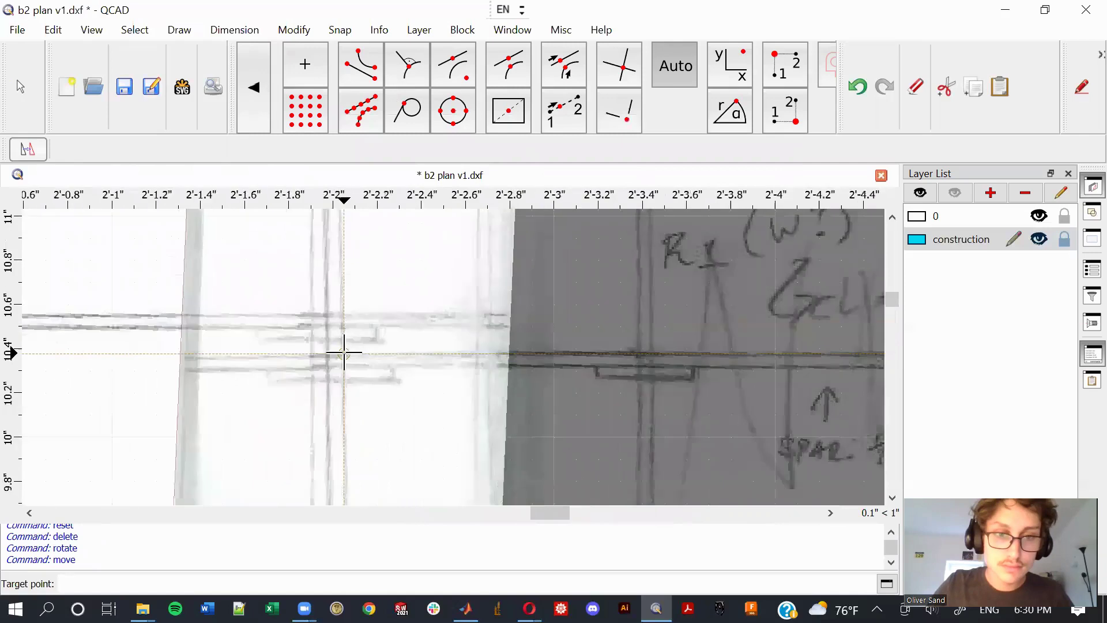
key(f)
key(r)
scroll(319, 297, up, 4)
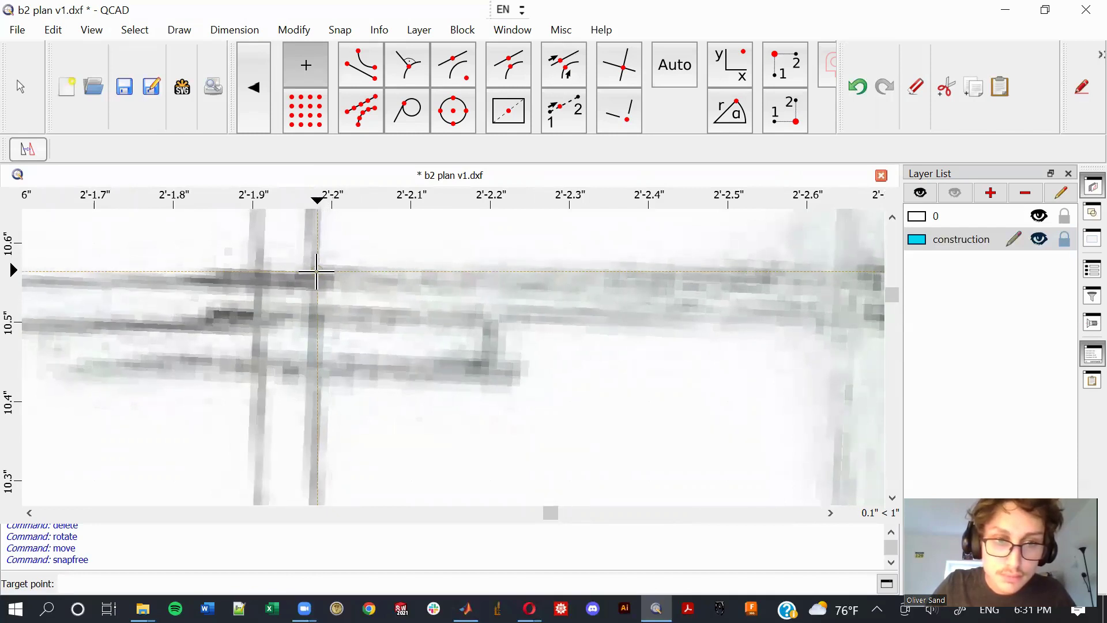
click(316, 278)
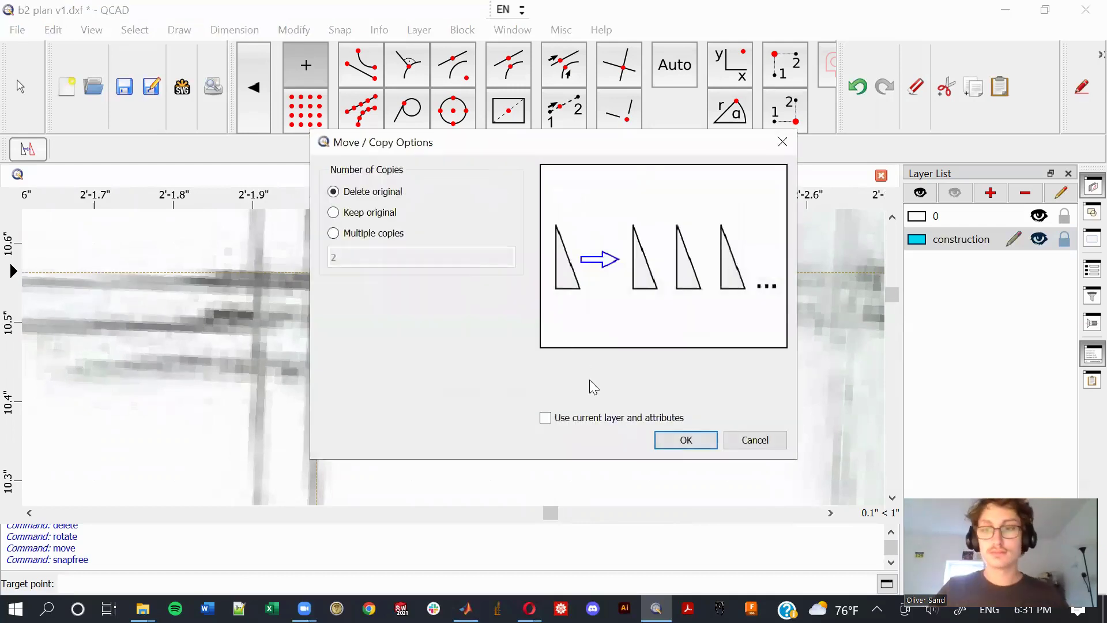
click(686, 439)
scroll(644, 437, down, 5)
scroll(646, 439, down, 8)
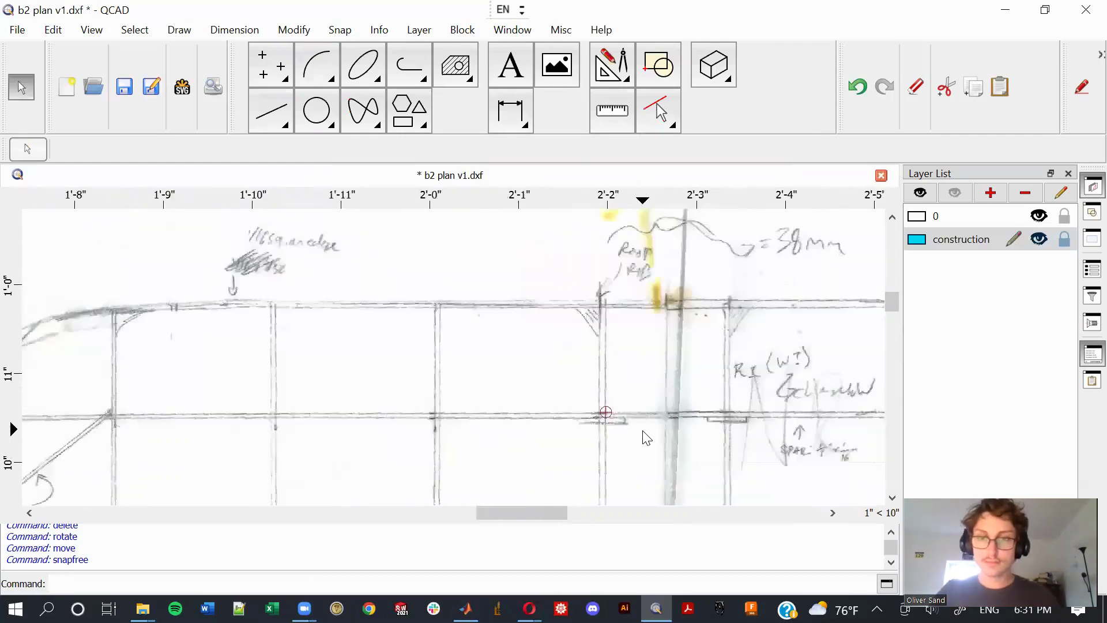
scroll(491, 295, down, 3)
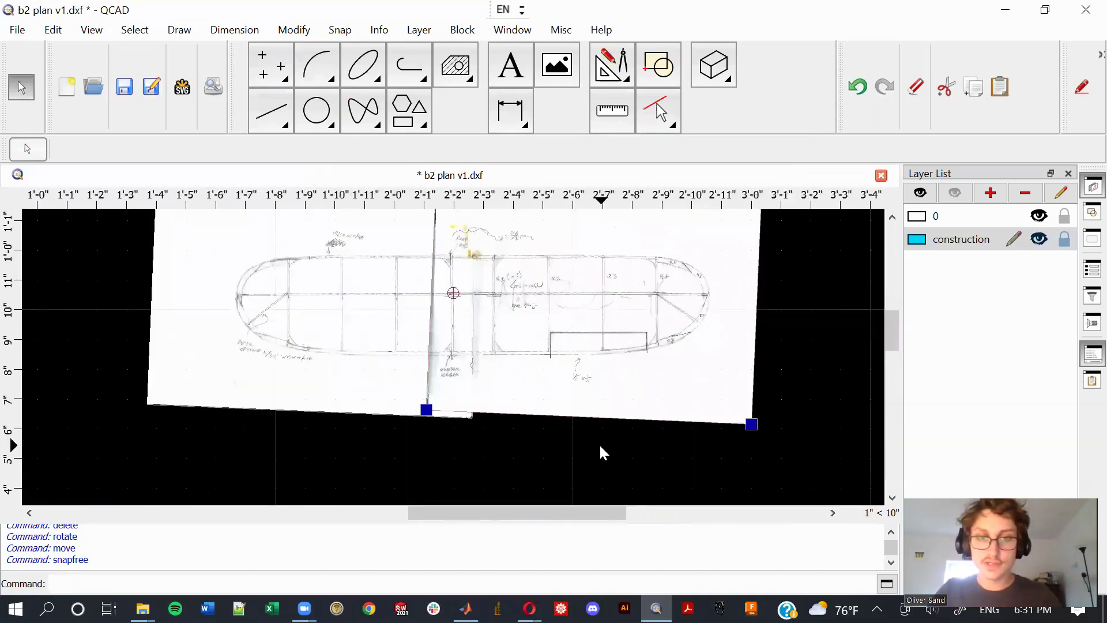
Clear the selection, lock layer 0 and set up a 16-inch horizontal line anchored at its middle.
click(599, 443)
click(1065, 217)
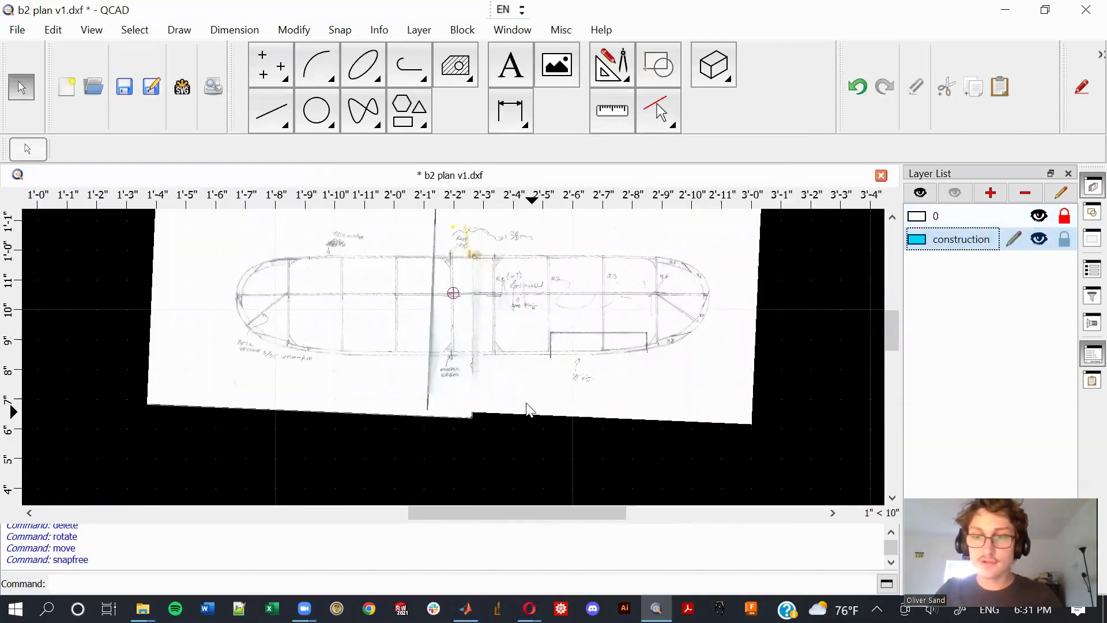
key(l)
key(h)
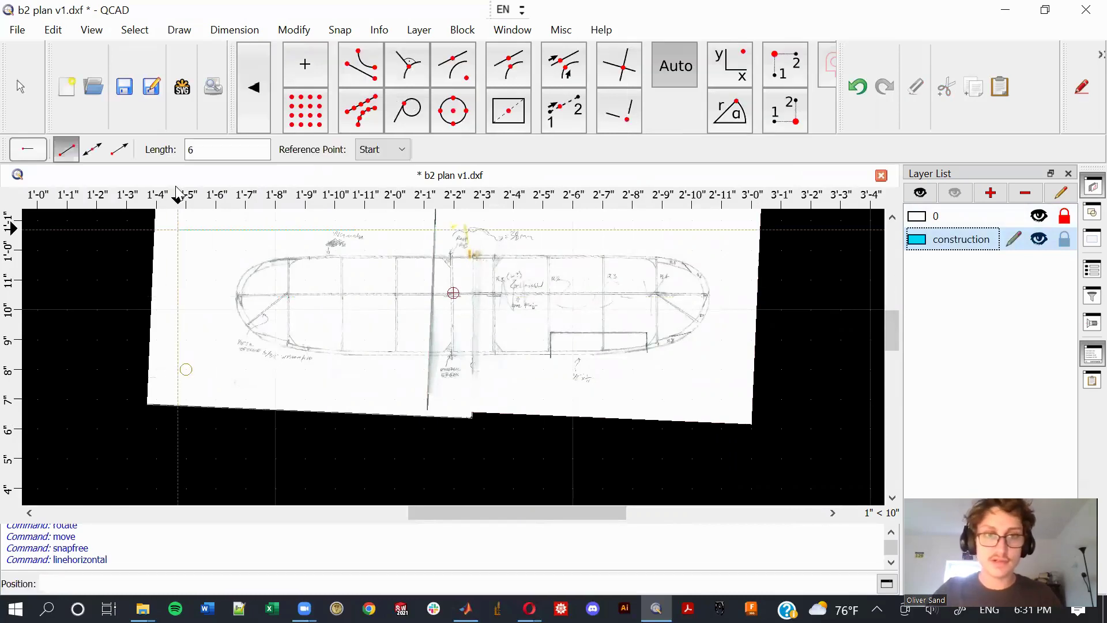
text(16)
click(382, 149)
click(380, 178)
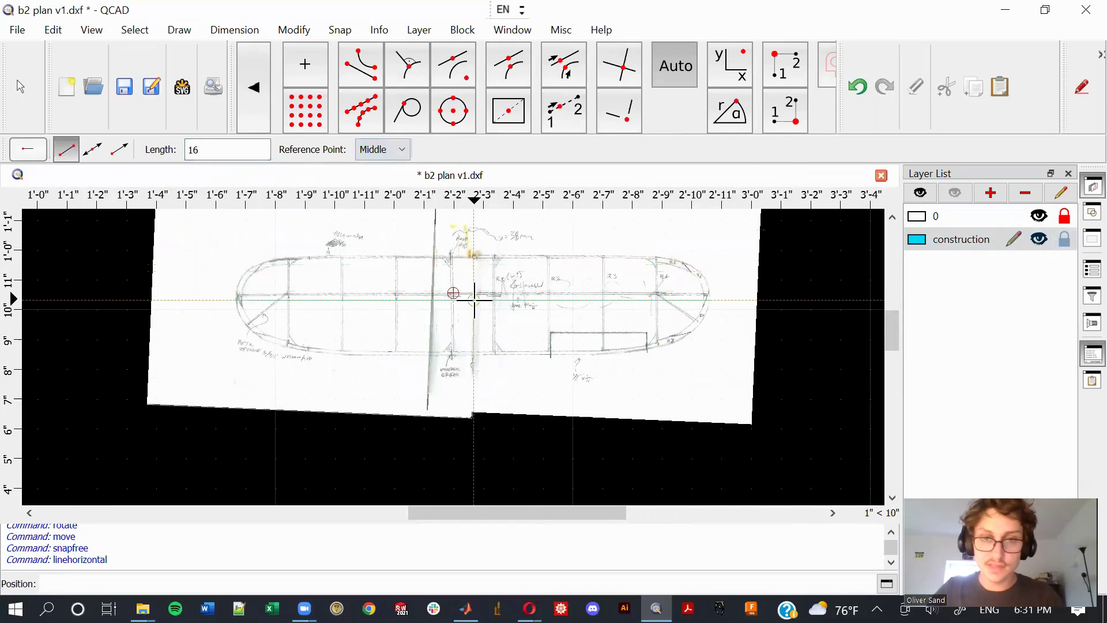
Place the 16-inch line with free snap along the wing centreline.
scroll(460, 291, up, 8)
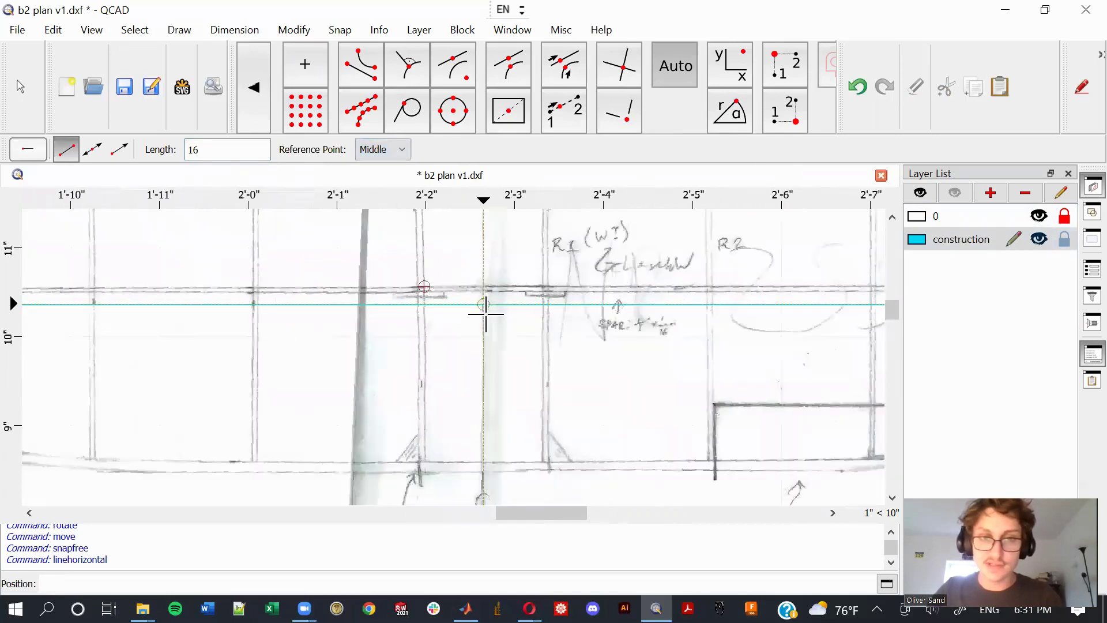
scroll(479, 284, up, 2)
key(f)
key(r)
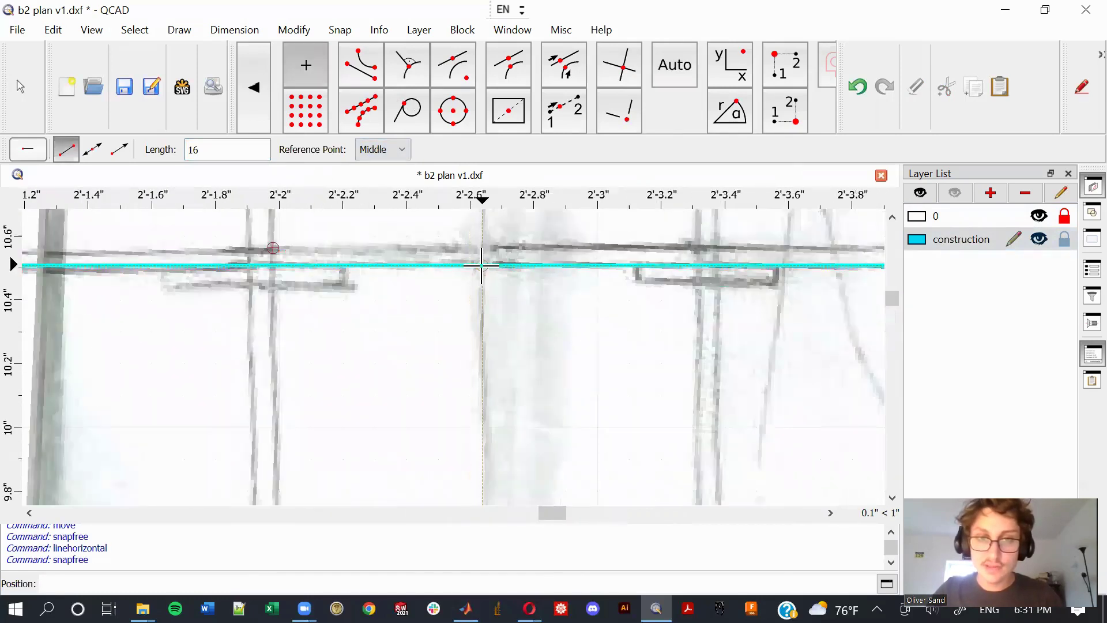
click(481, 266)
scroll(483, 314, down, 10)
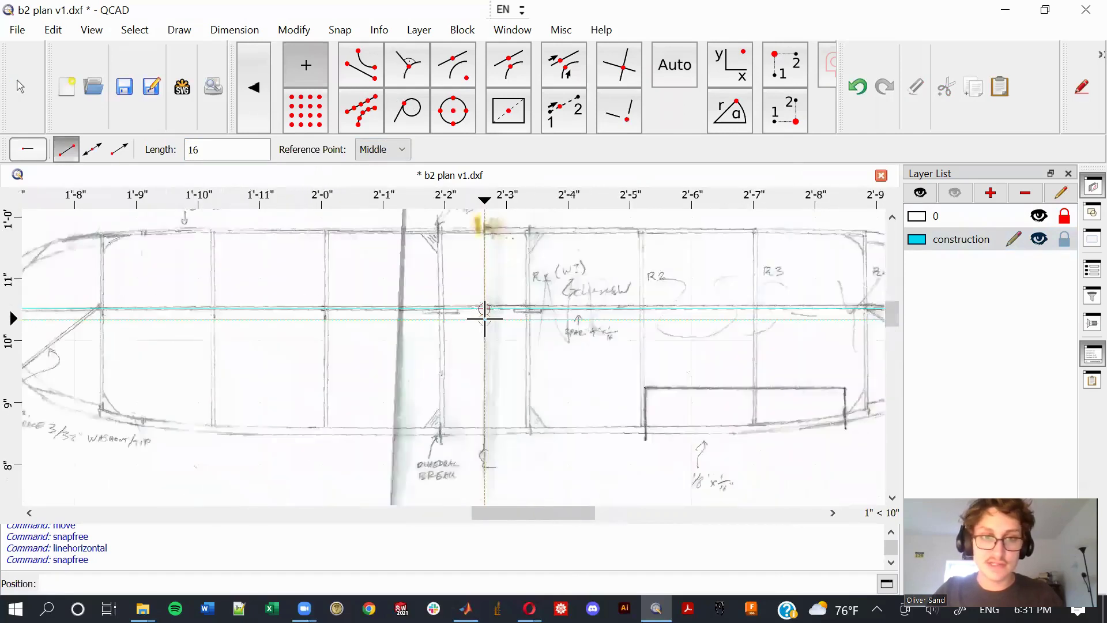
key(Escape)
Zoom to each wing tip to check the 16-inch line's ends.
scroll(246, 307, up, 8)
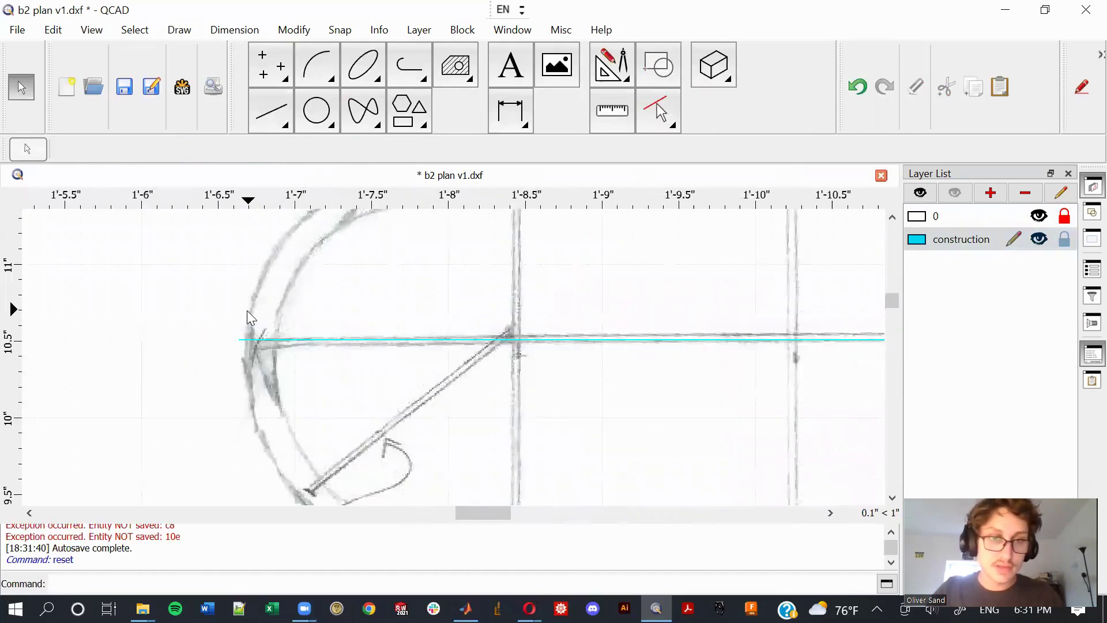
scroll(248, 310, down, 4)
scroll(248, 310, down, 4)
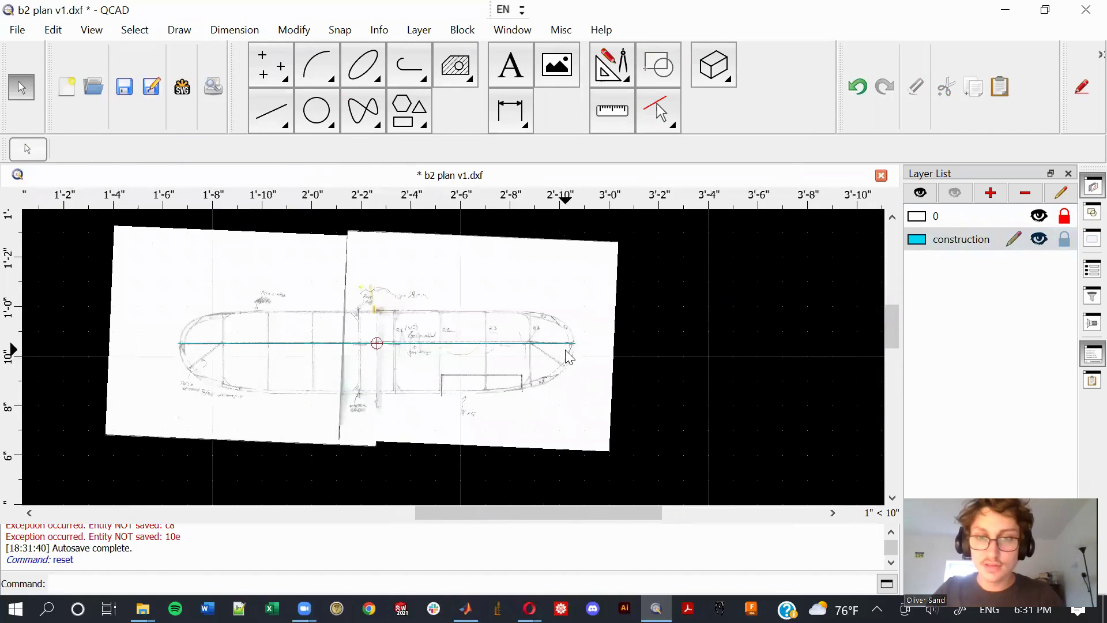
scroll(570, 358, up, 12)
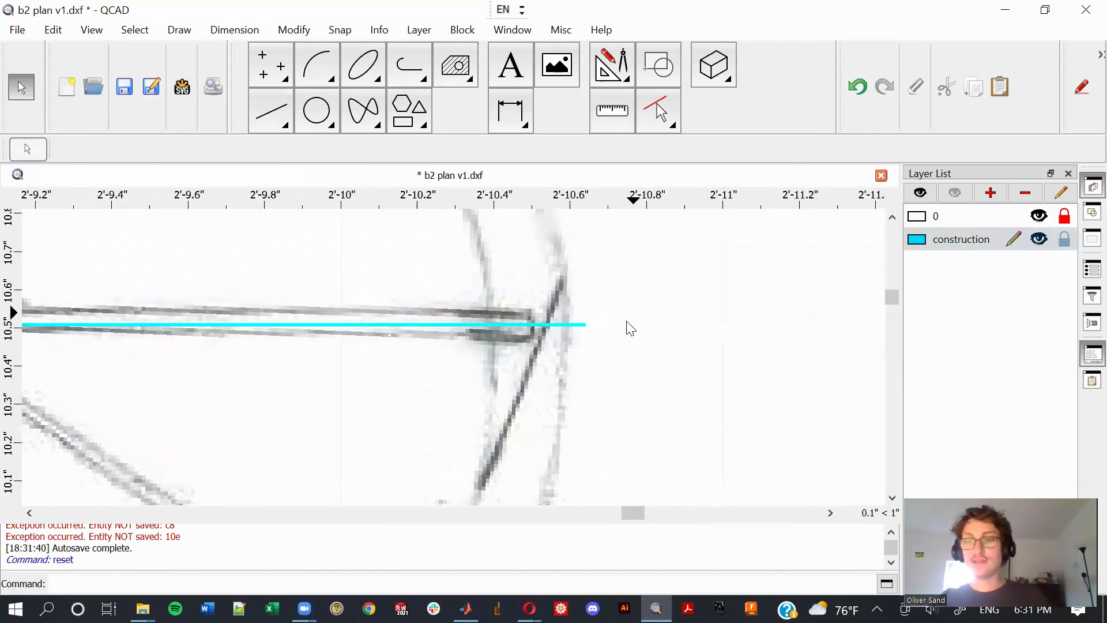
scroll(583, 326, down, 12)
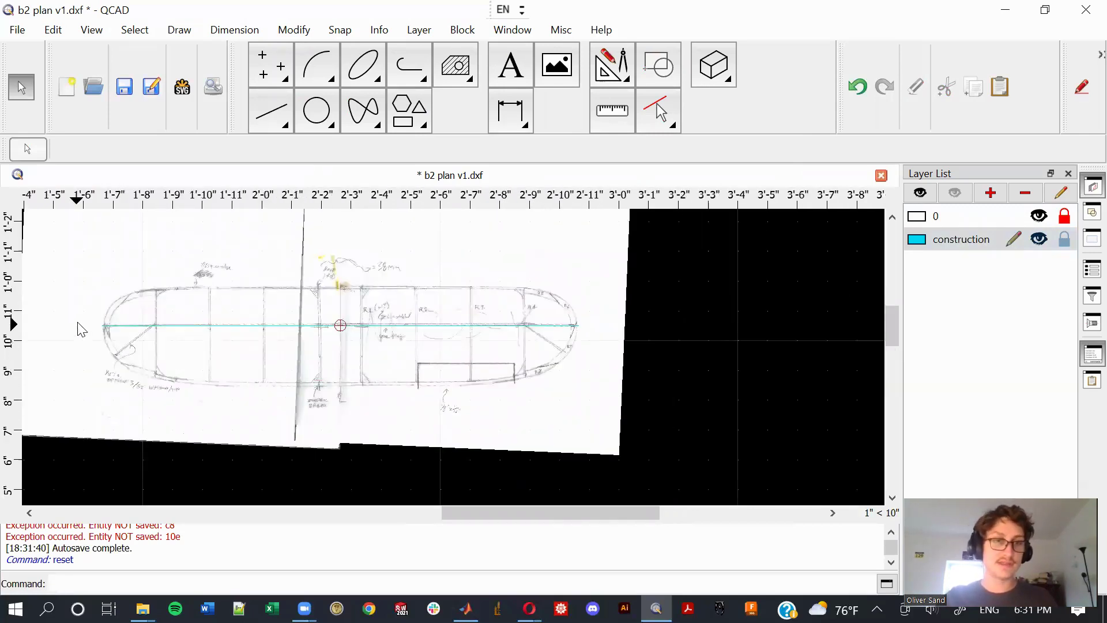
scroll(82, 331, up, 7)
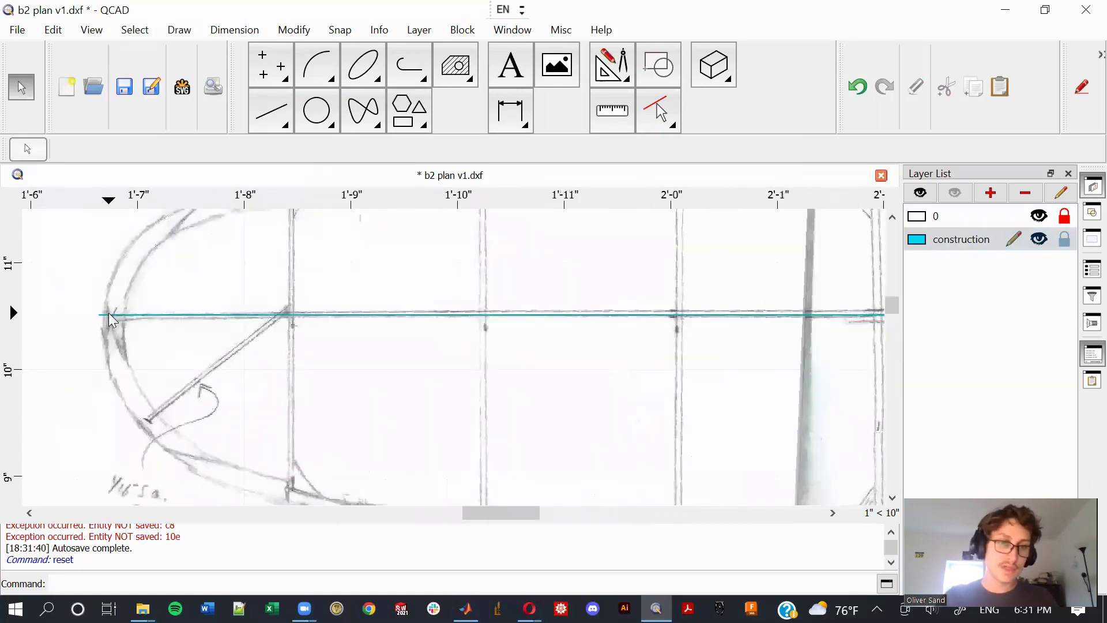
scroll(553, 332, down, 5)
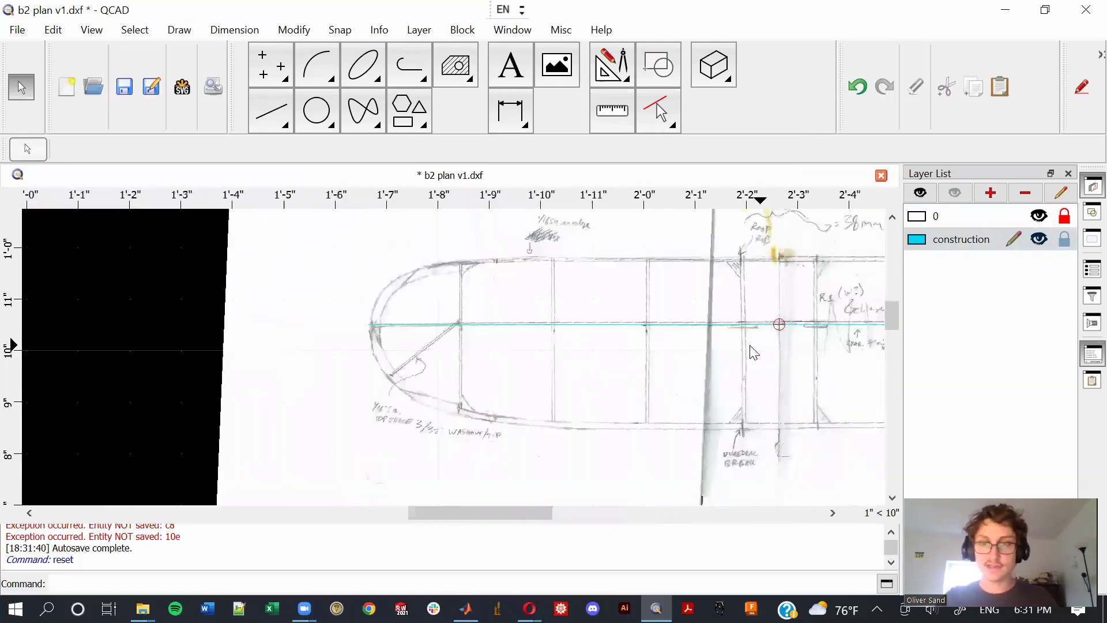
Pan along the row of scanned sketch sheets until the fifth sheet is fully visible.
scroll(527, 350, down, 6)
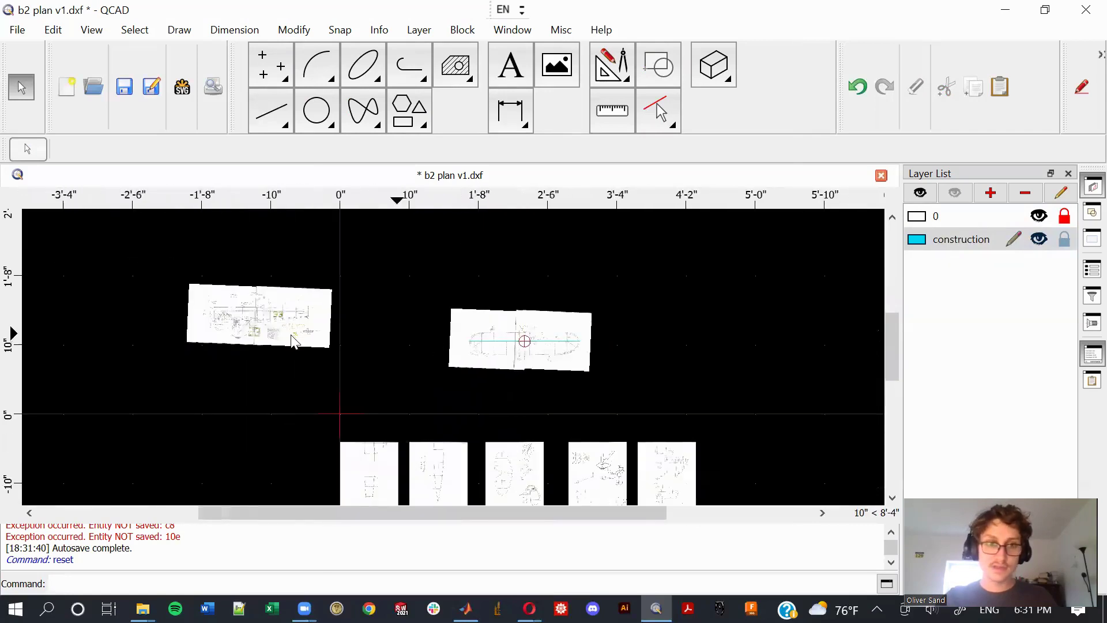
scroll(542, 358, up, 1)
scroll(502, 413, up, 1)
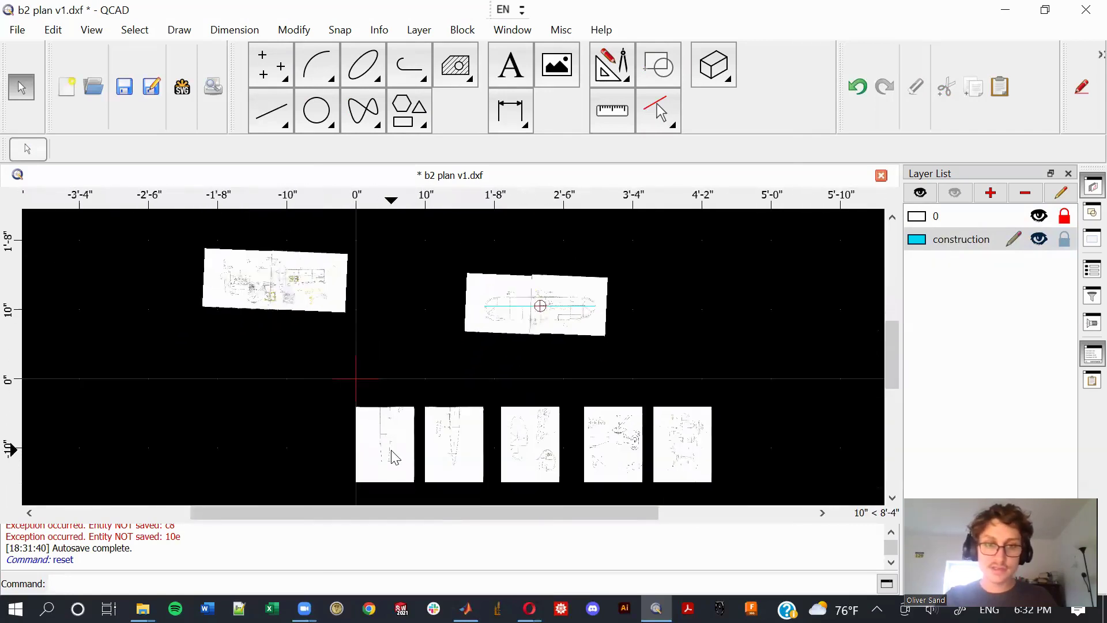
scroll(405, 464, up, 2)
scroll(403, 459, up, 4)
scroll(494, 436, down, 4)
middle_drag(600, 419, 407, 359)
middle_drag(697, 384, 549, 377)
scroll(714, 363, down, 1)
scroll(450, 361, up, 5)
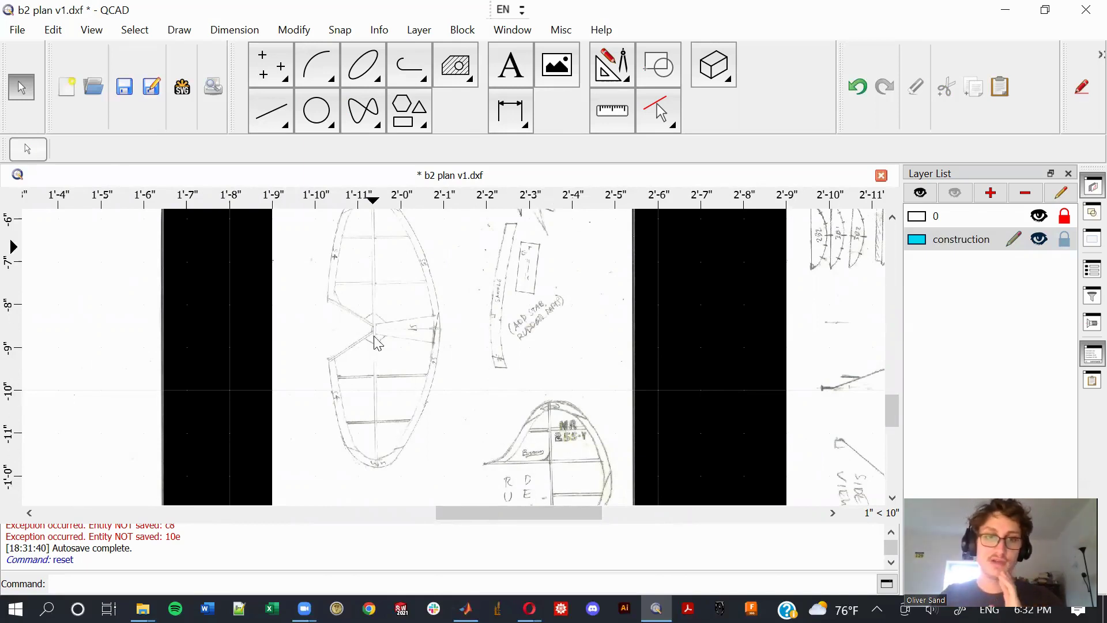
scroll(450, 356, down, 3)
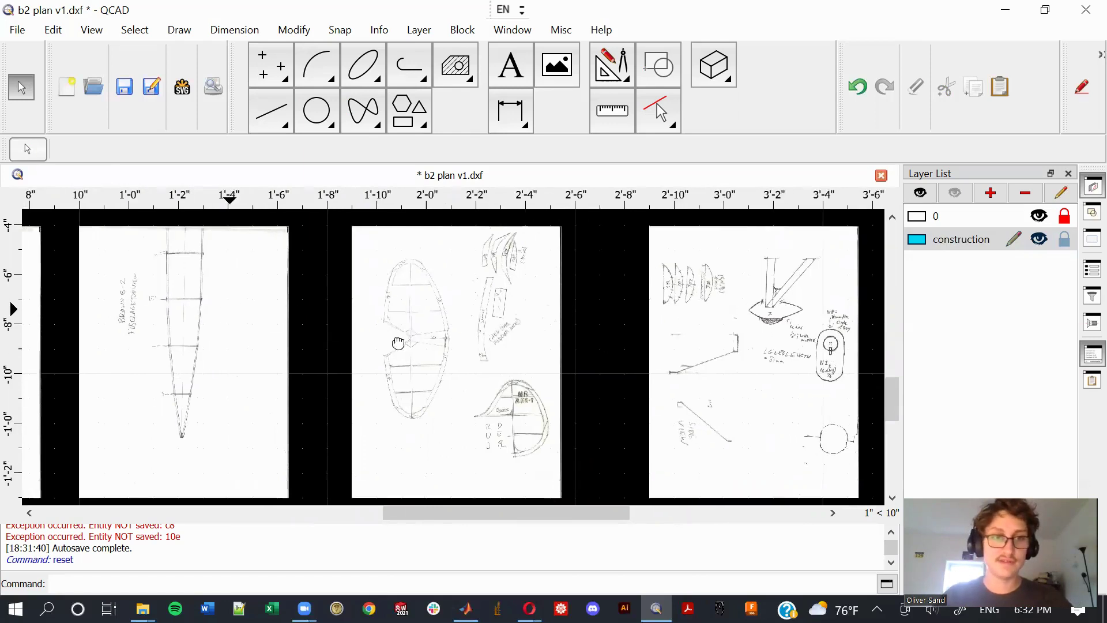
Move over to the fuselage sketch pages and select them with a crossing window.
middle_drag(222, 310, 615, 334)
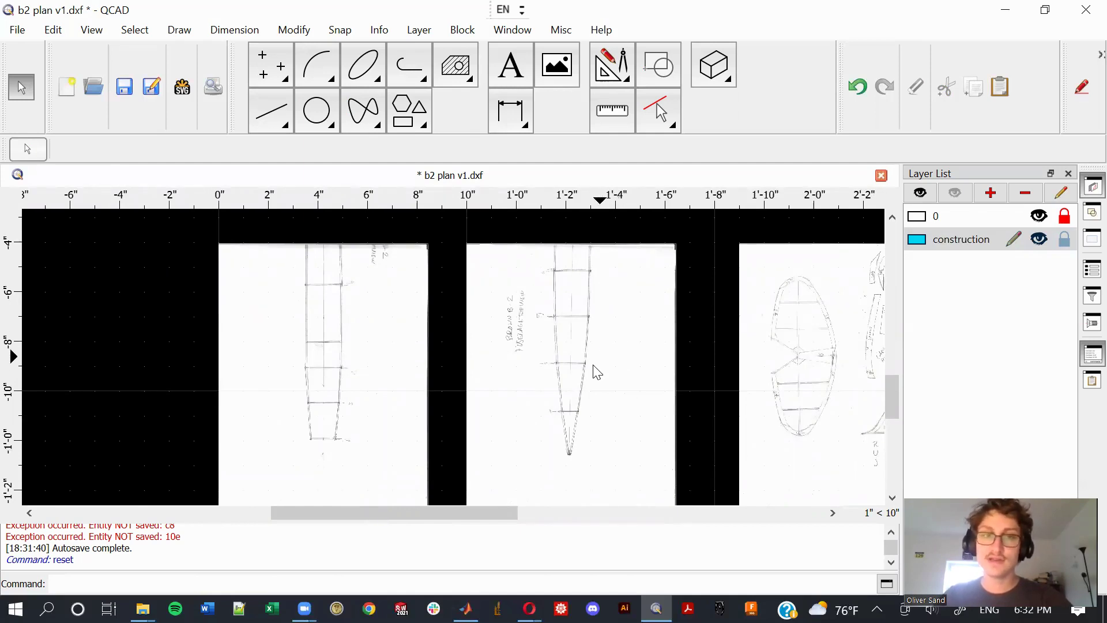
scroll(434, 376, down, 3)
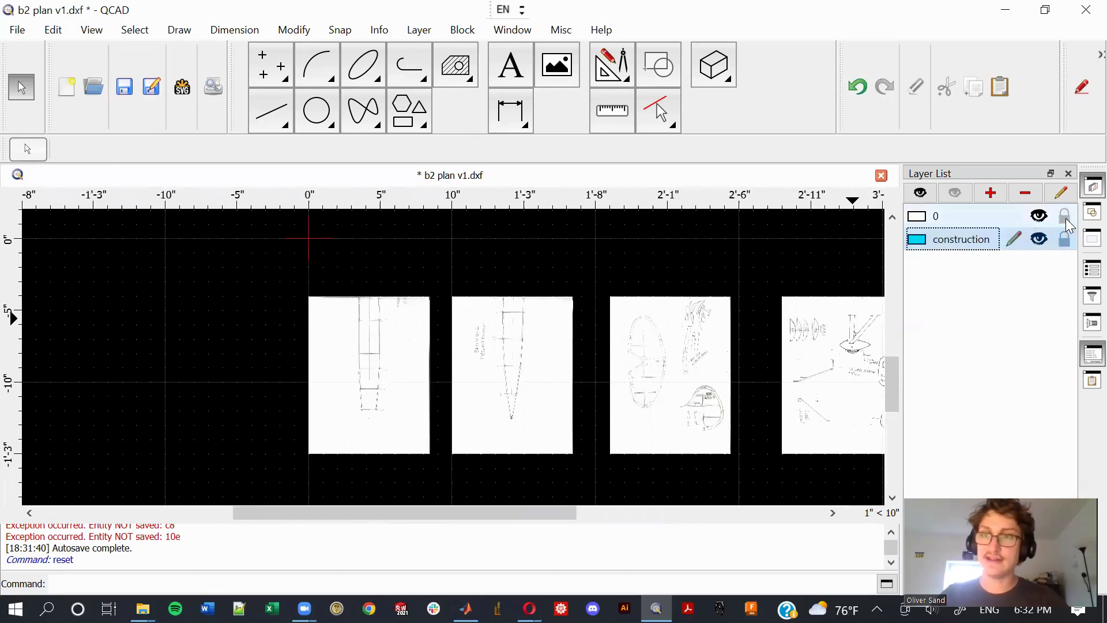
mouse_move(443, 471)
mouse_down()
mouse_move(355, 357)
mouse_move(449, 473)
mouse_up()
scroll(557, 307, up, 2)
scroll(556, 307, up, 2)
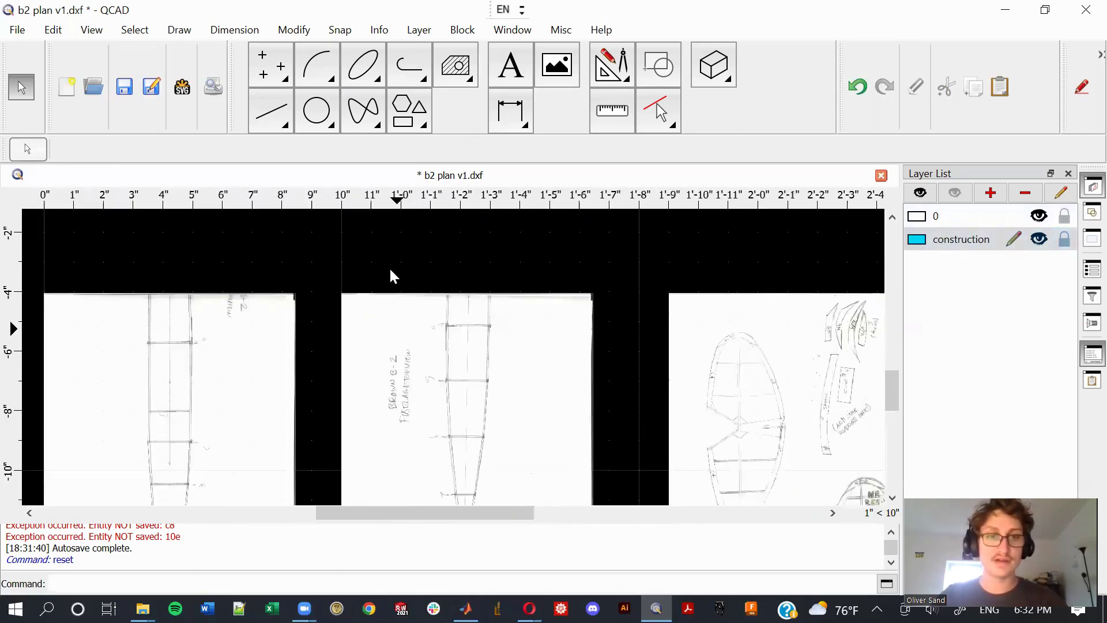
Start the 2 Point Line tool and bring the whole airplane side-view sketch into view.
click(262, 124)
click(304, 67)
scroll(493, 277, down, 2)
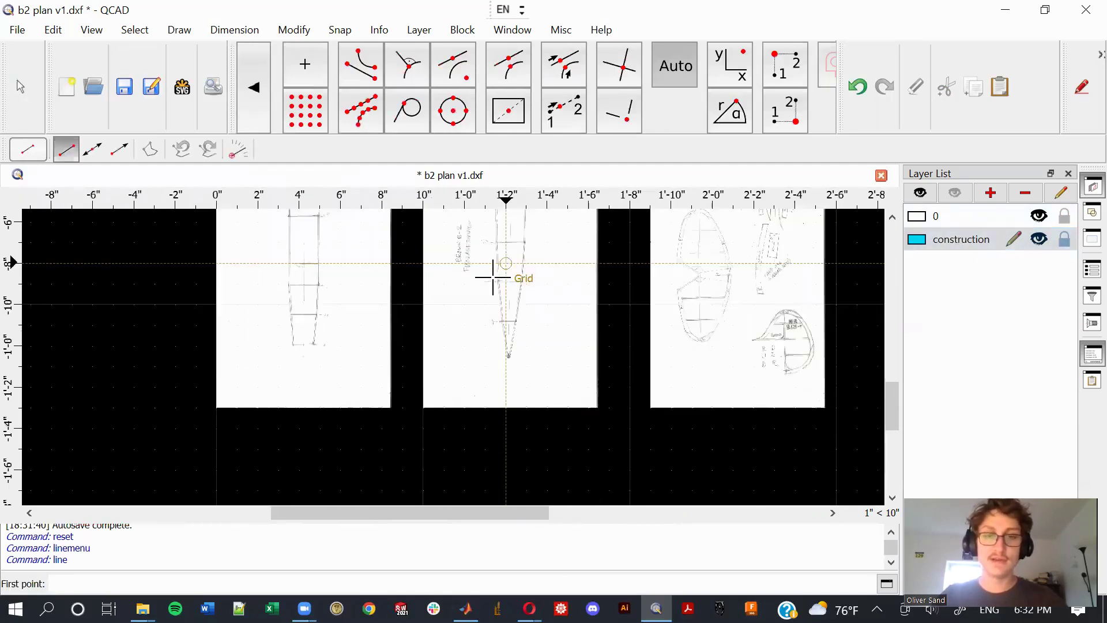
scroll(493, 277, up, 1)
mouse_move(494, 277)
middle_down()
mouse_move(488, 318)
mouse_move(501, 366)
middle_up()
scroll(280, 383, down, 5)
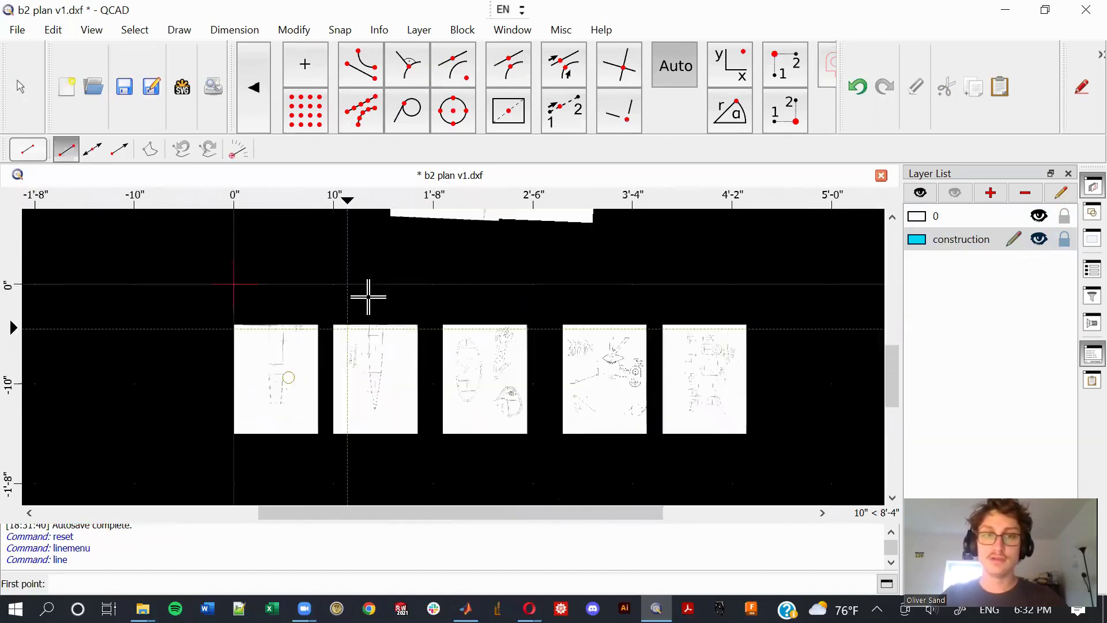
scroll(368, 299, down, 1)
middle_drag(376, 287, 321, 413)
middle_drag(243, 313, 685, 398)
scroll(596, 388, up, 4)
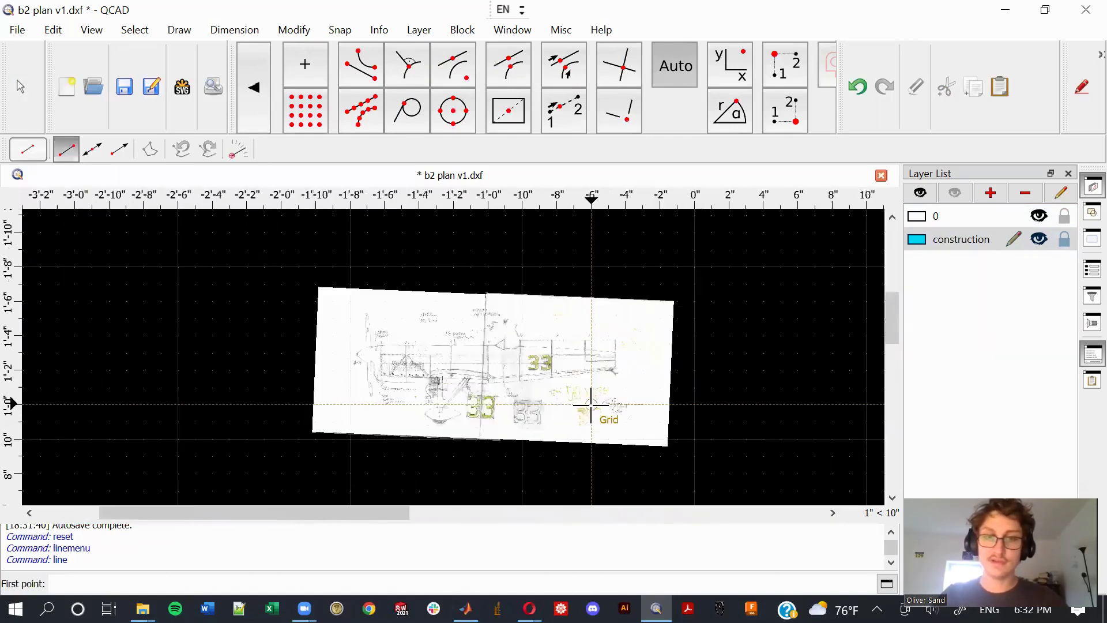
scroll(558, 376, up, 4)
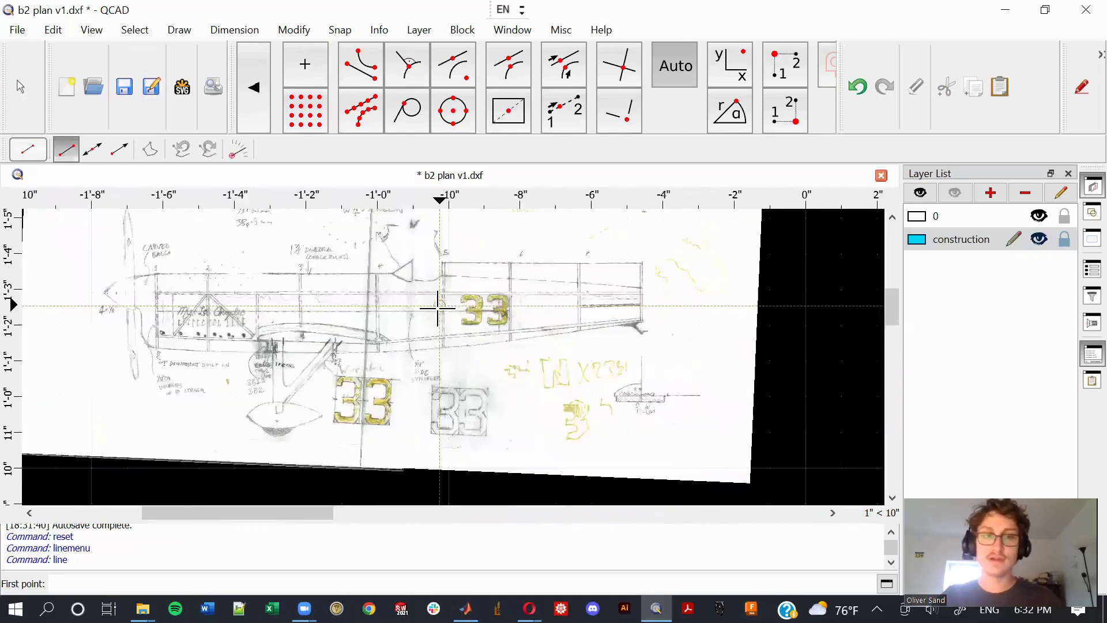
scroll(434, 309, down, 4)
middle_drag(490, 386, 557, 461)
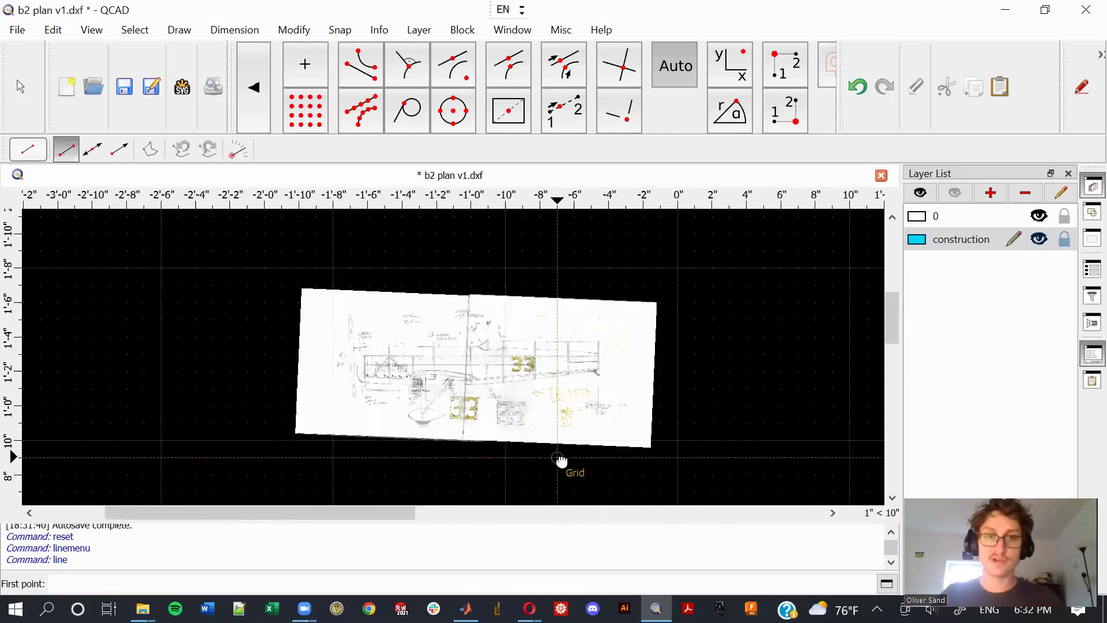
scroll(371, 378, down, 1)
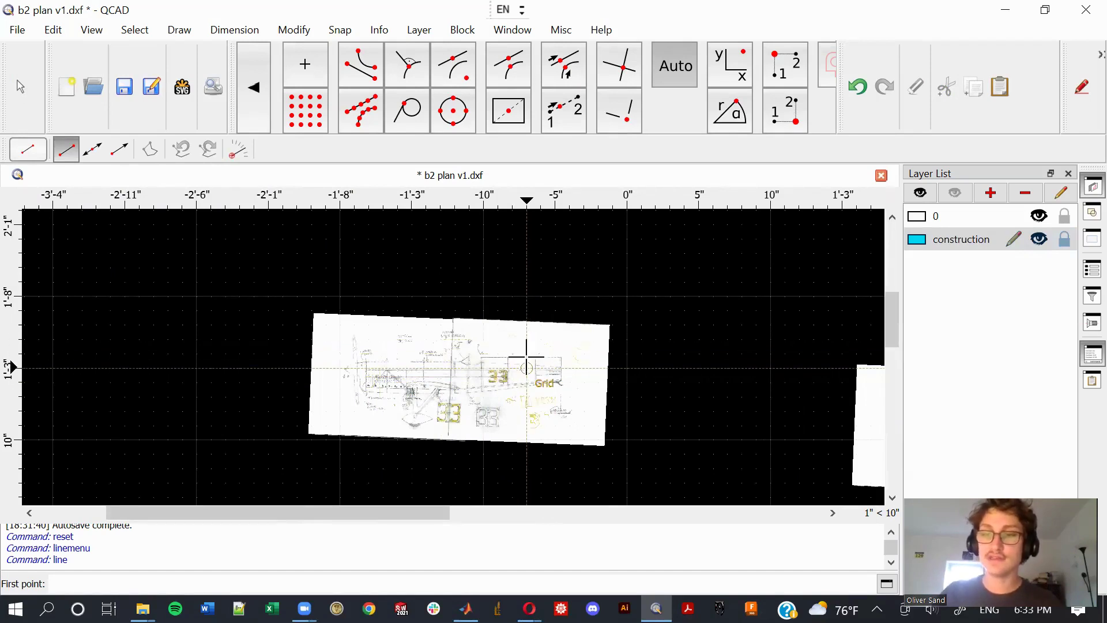
scroll(527, 372, down, 2)
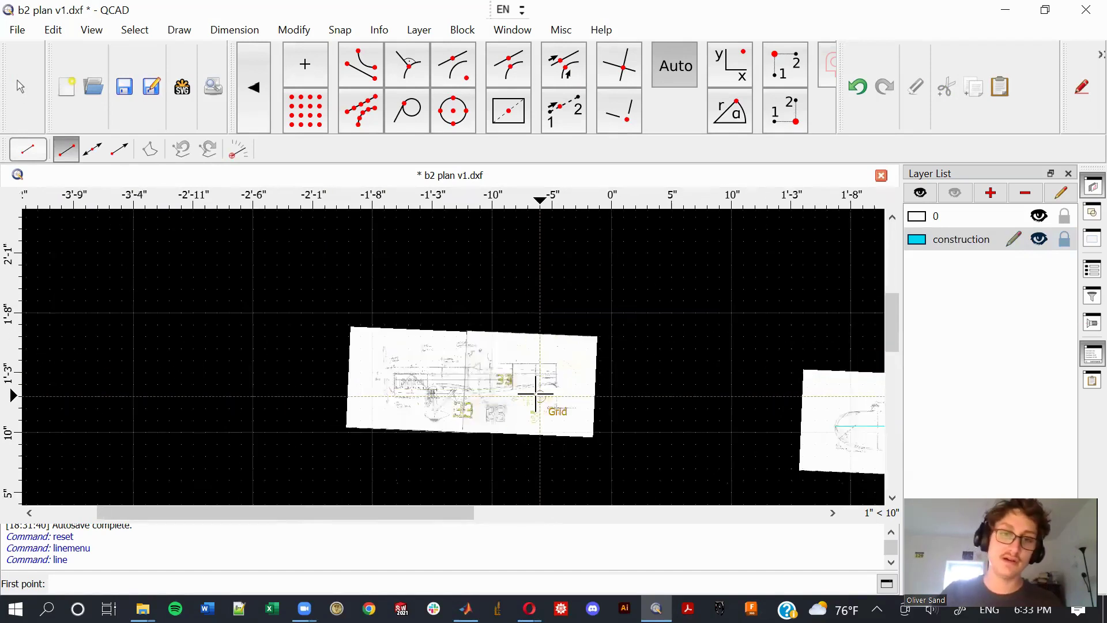
With free snap (FN), fix the line's start just below the fuselage sketch's bottom crossbar.
middle_drag(526, 393, 496, 254)
scroll(513, 297, down, 1)
middle_drag(530, 356, 459, 311)
scroll(527, 397, up, 2)
scroll(526, 397, up, 4)
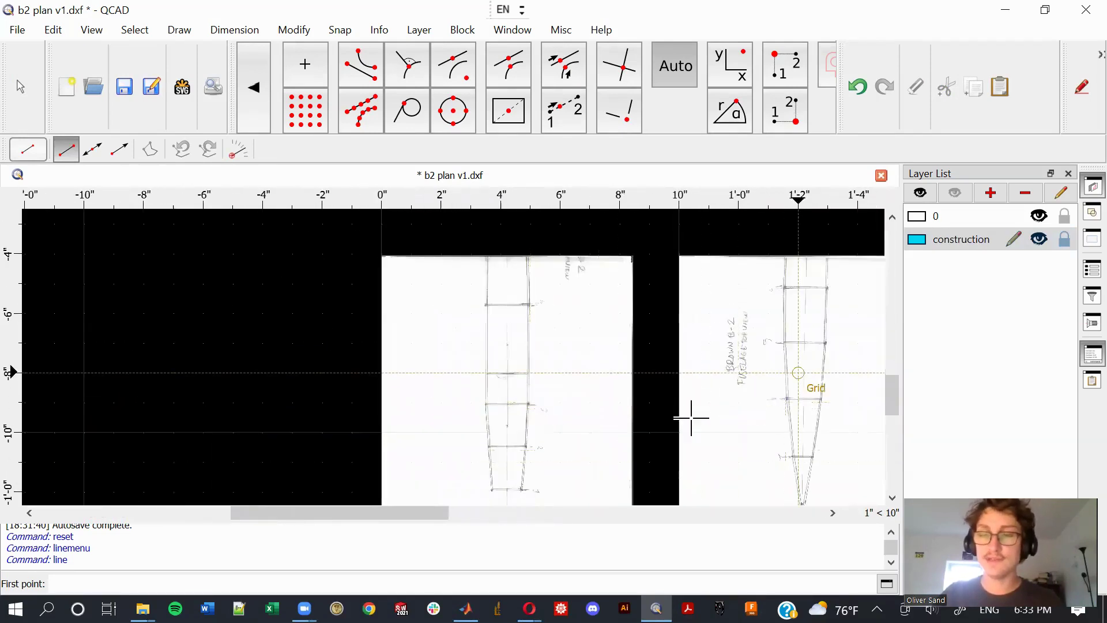
scroll(541, 371, down, 4)
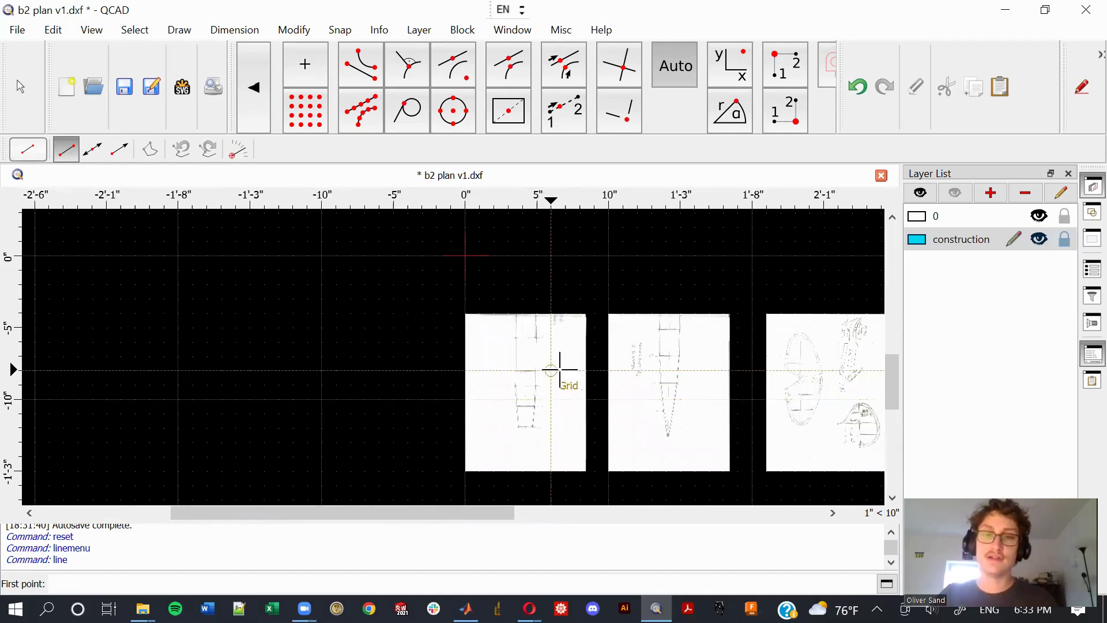
scroll(544, 425, up, 8)
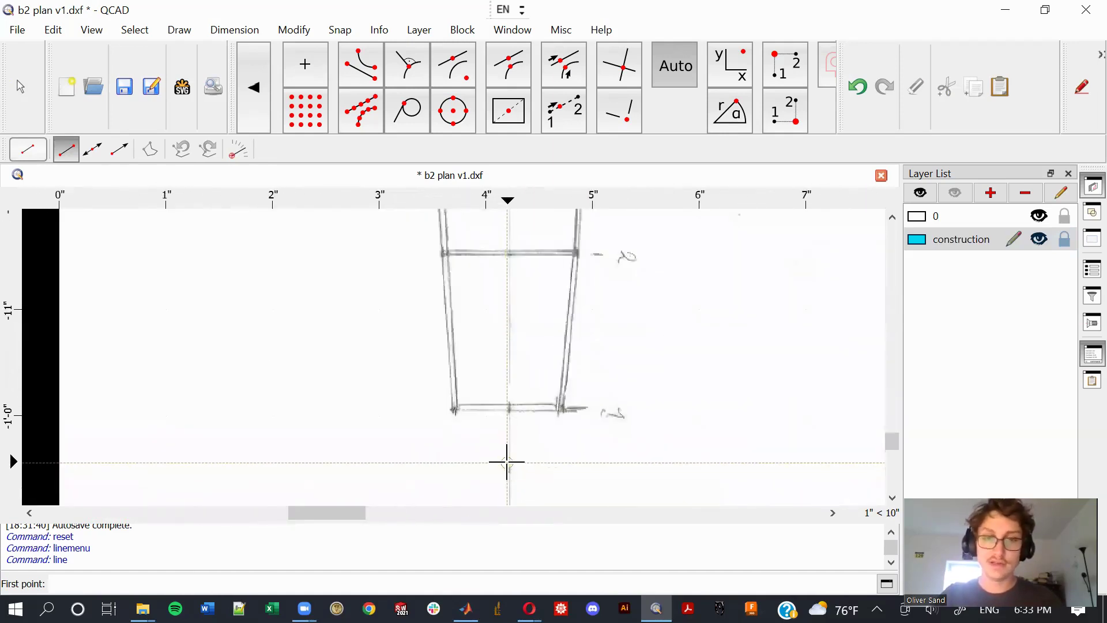
scroll(511, 427, up, 3)
key(f)
key(n)
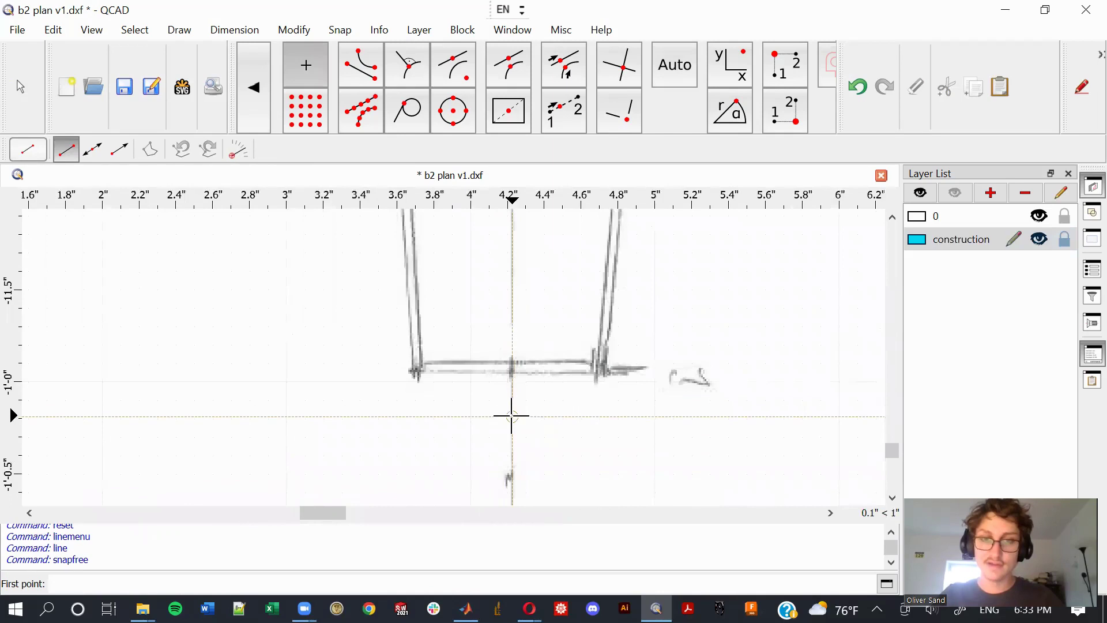
click(511, 418)
scroll(524, 316, down, 4)
middle_drag(525, 235, 432, 412)
middle_drag(433, 294, 425, 537)
scroll(364, 303, down, 1)
scroll(364, 303, up, 7)
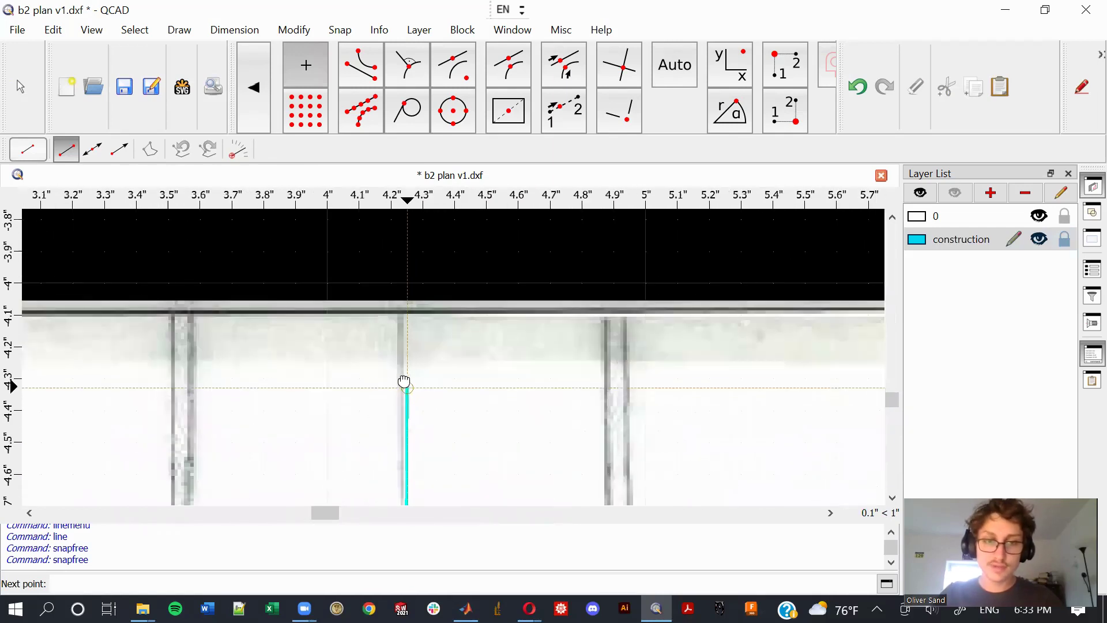